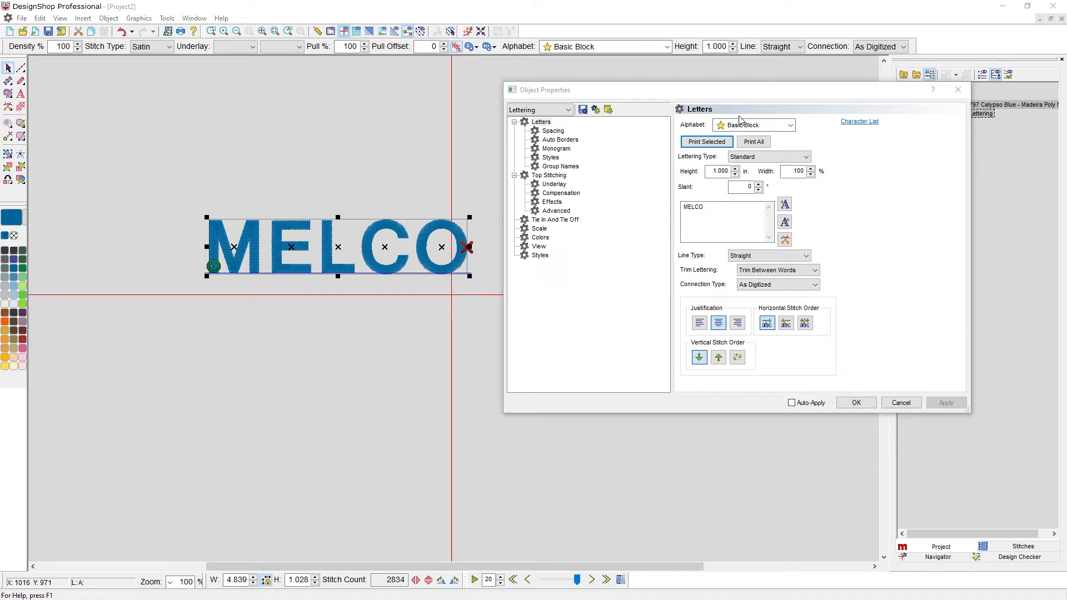
Step: Browse the alphabet list's Block category and search the alphabets for "art"
click(791, 125)
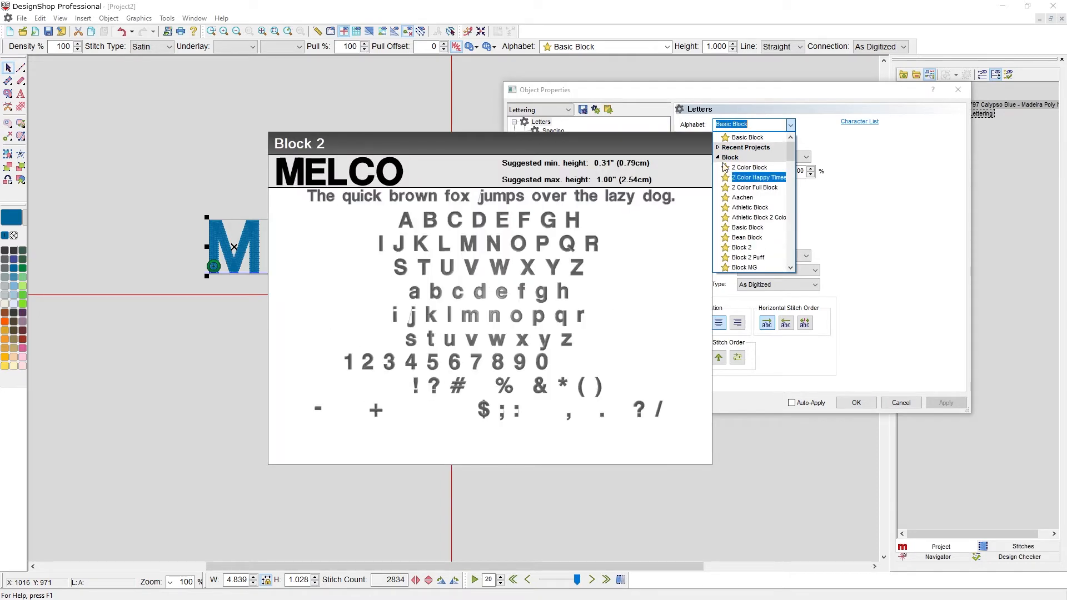
click(757, 125)
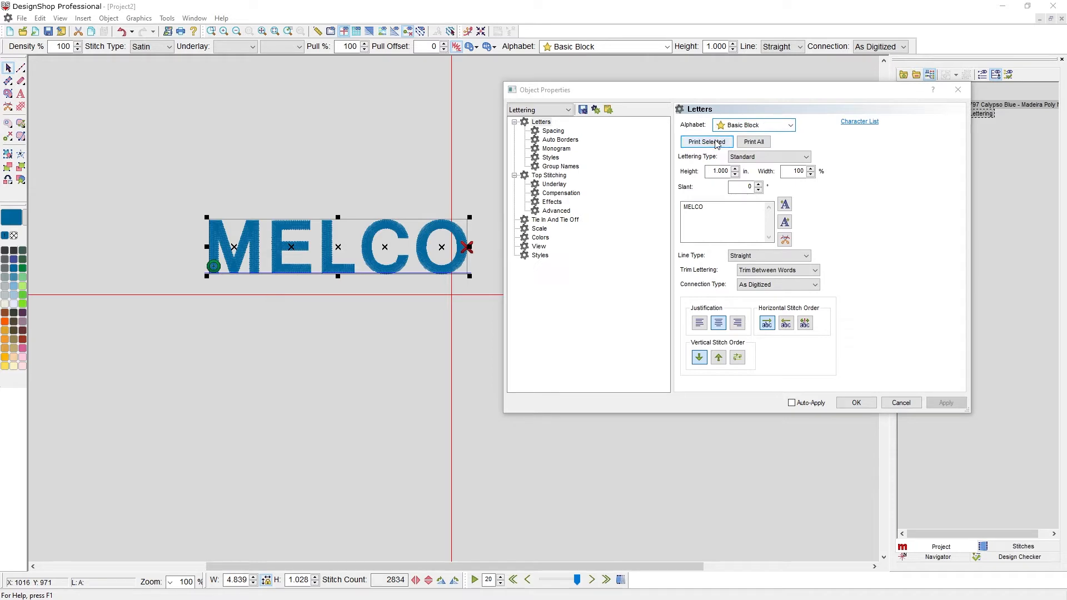
text(ar)
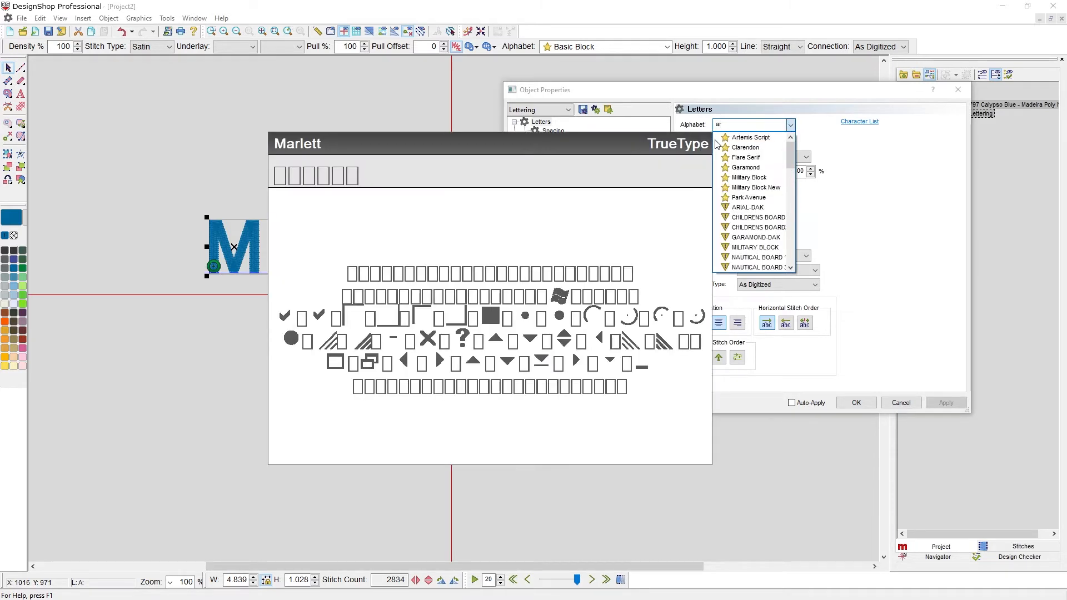
text(t)
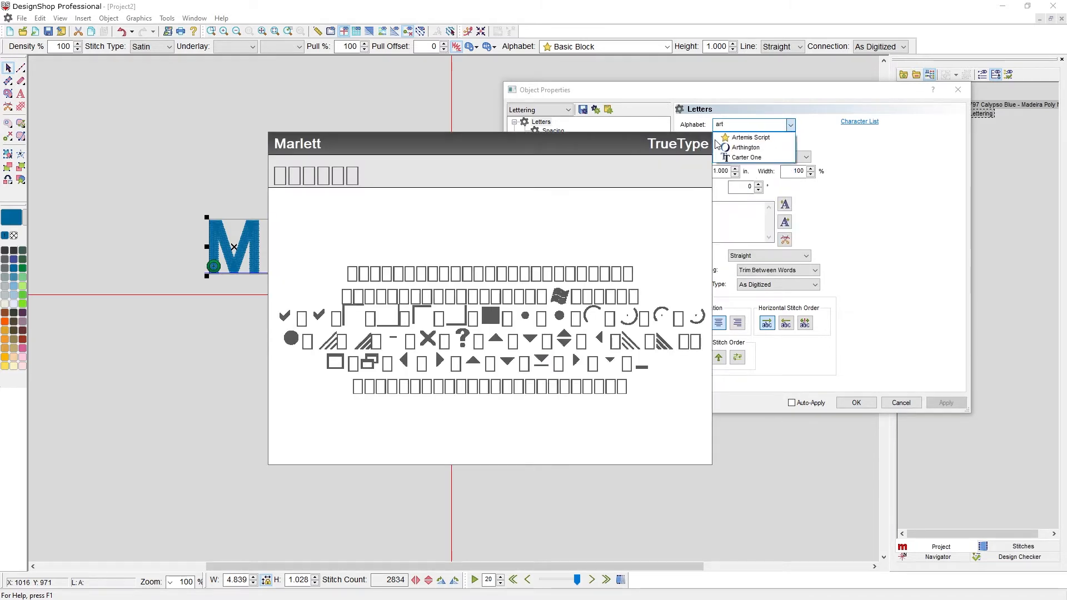
key(BackSpace)
key(BackSpace)
key(BackSpace)
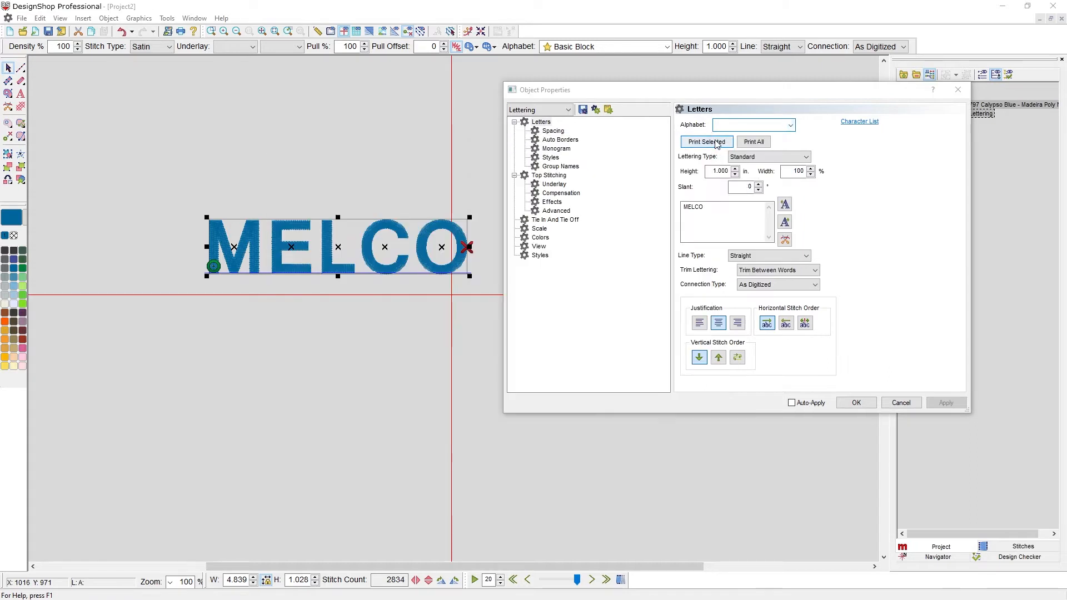
Step: Search the alphabets for "deco" and clear the search text
text(deco)
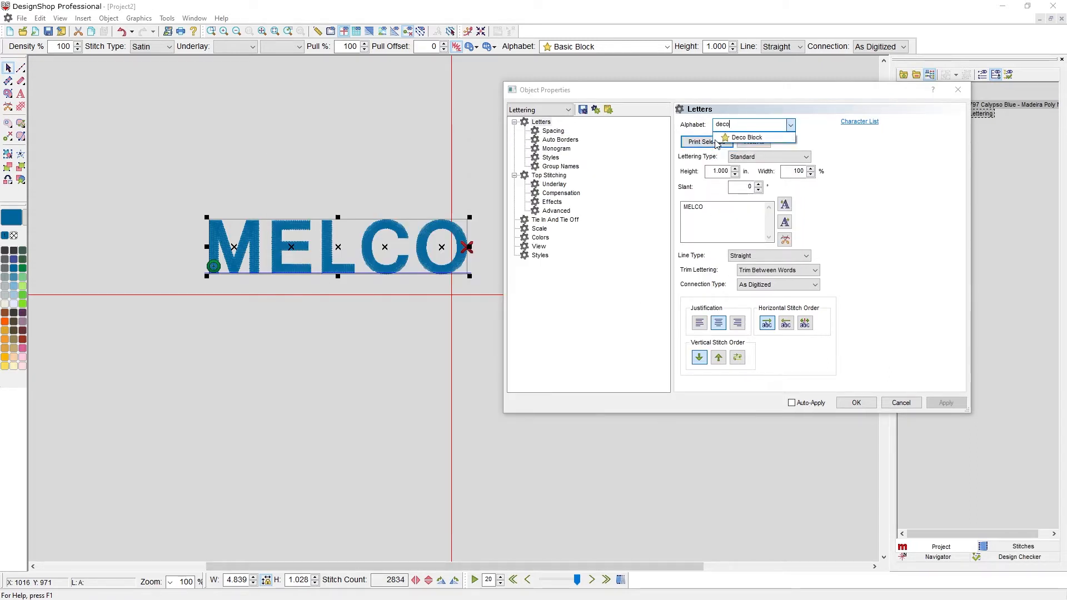
key(BackSpace)
key(BackSpace)
key(BackSpace)
key(BackSpace)
Step: Search the alphabets for "script", browse the matching previews, and set the alphabet back to Basic Block
text(s)
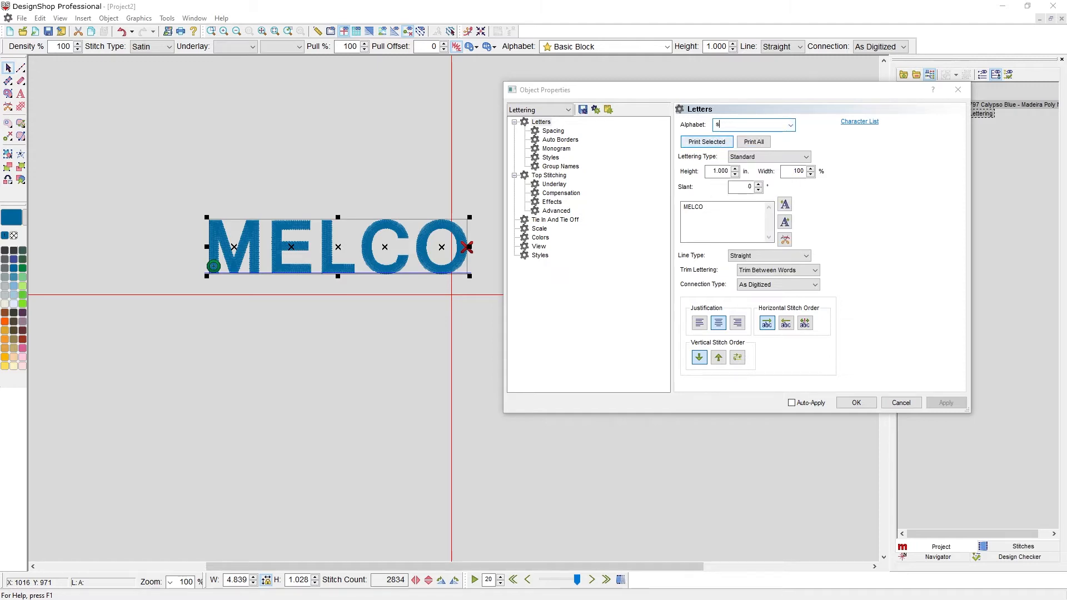
text(cript)
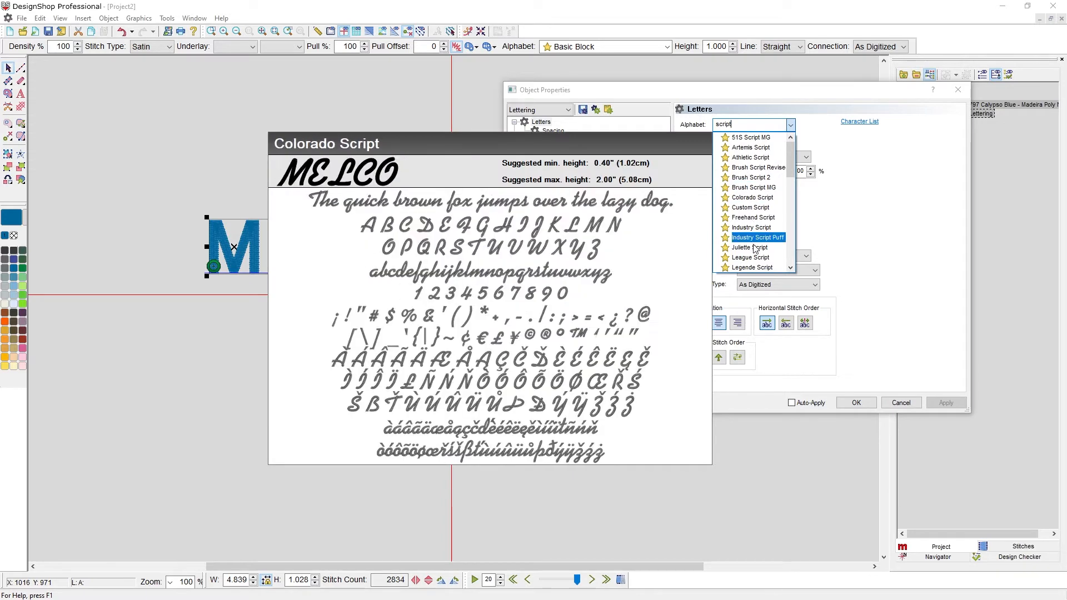
click(781, 119)
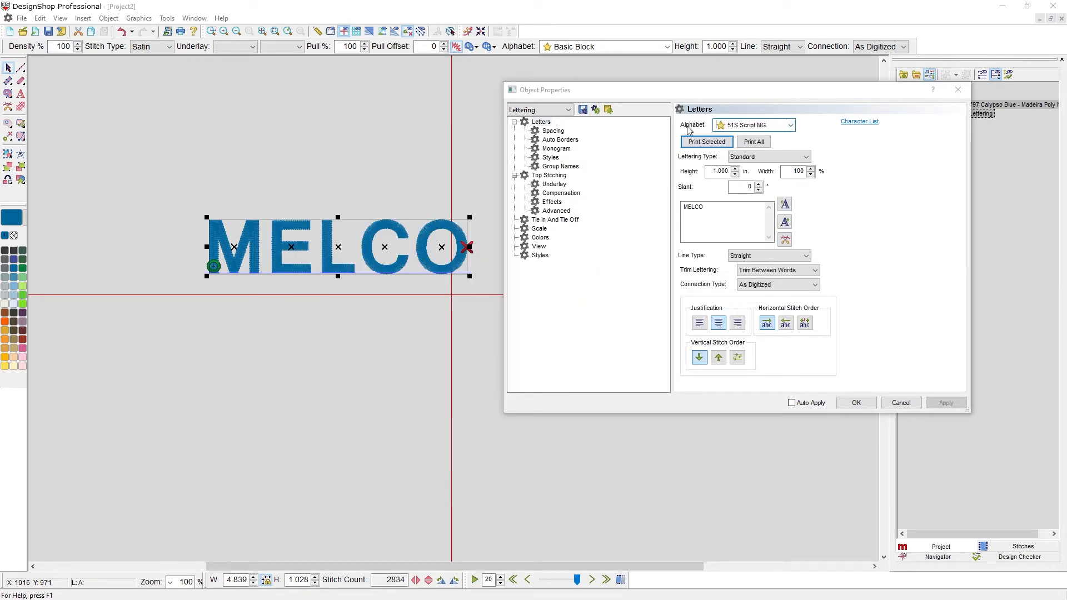
text(bas)
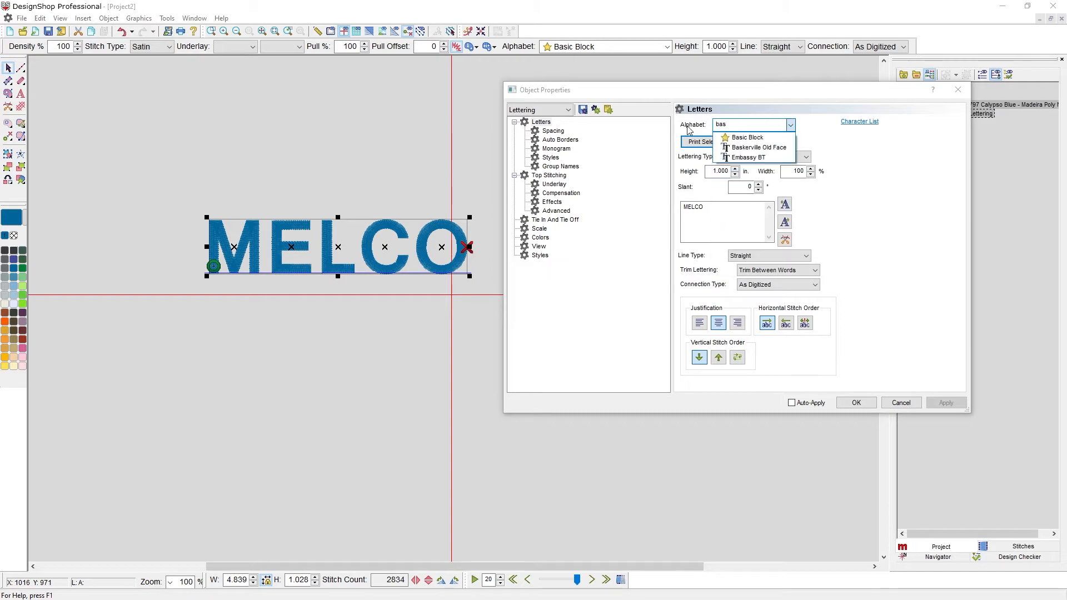
click(747, 138)
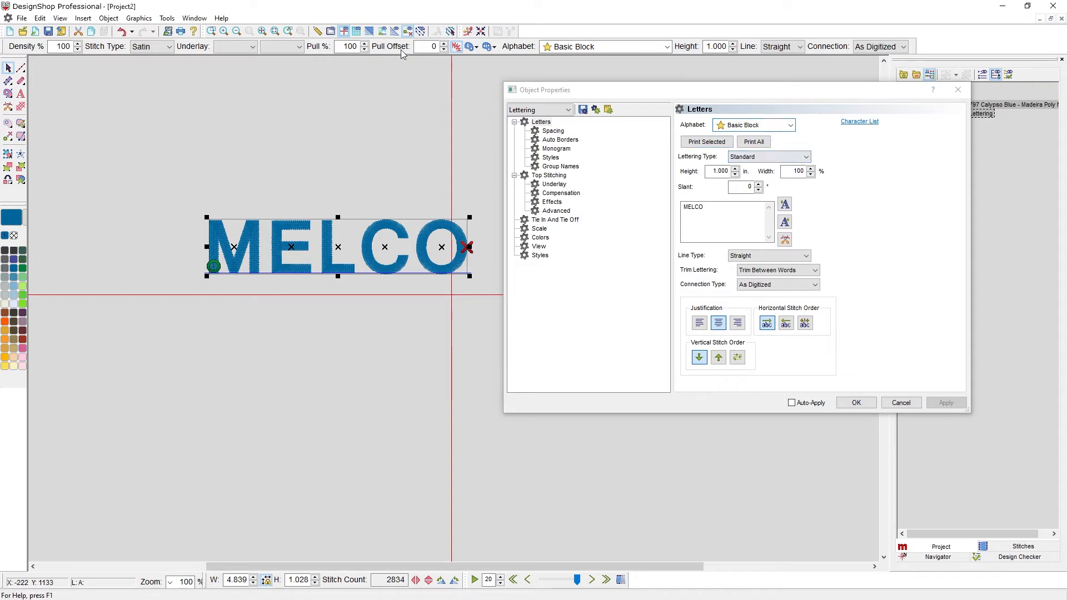
Step: Turn on the 3D stitch view, move the Object Properties dialog off the lettering, and move MELCO higher in the design
click(373, 33)
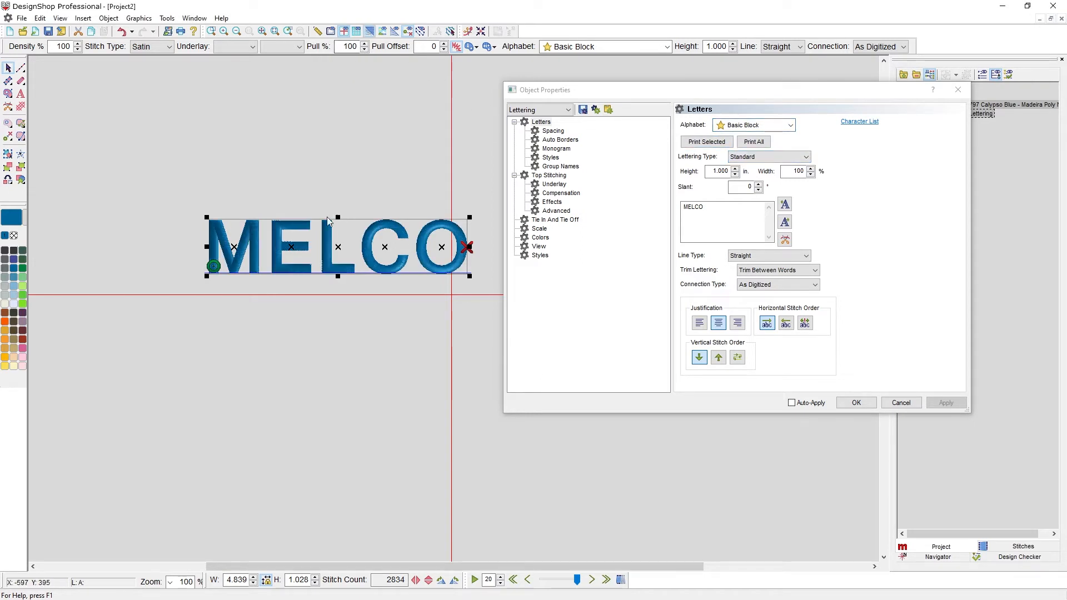
scroll(352, 257, up, 2)
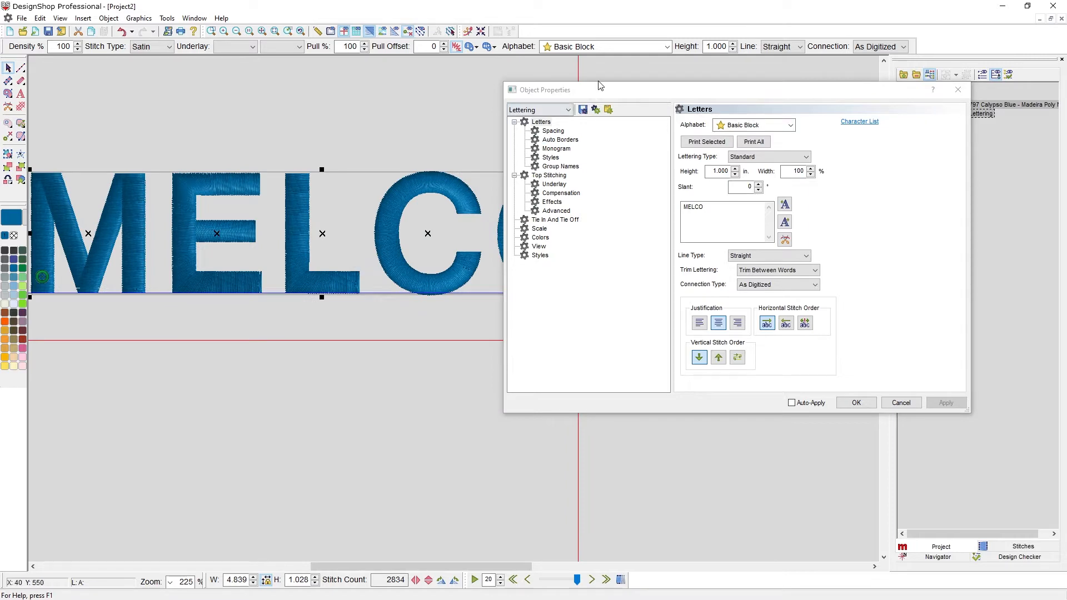
drag(606, 95, 717, 152)
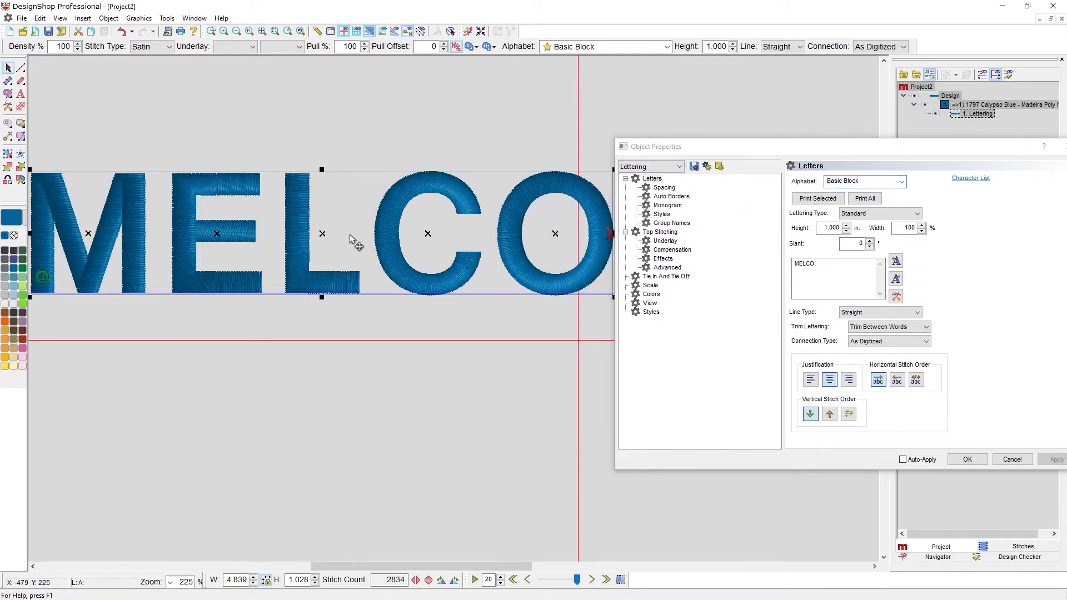
drag(349, 234, 369, 136)
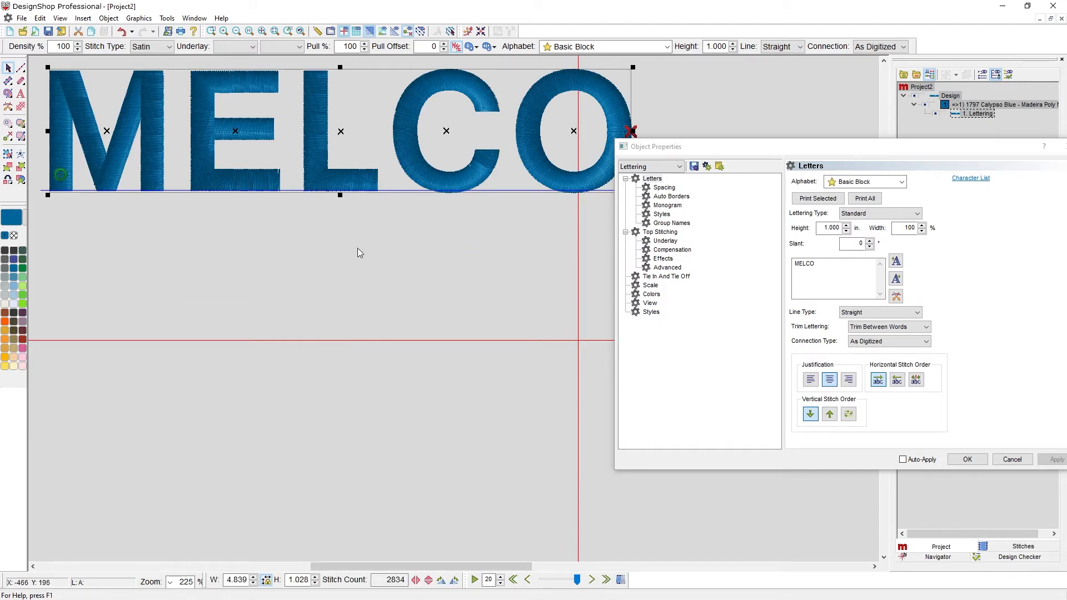
Step: Make two copies of the MELCO lettering and stack them below the original in evenly spaced rows
key(ctrl+c)
key(ctrl+v)
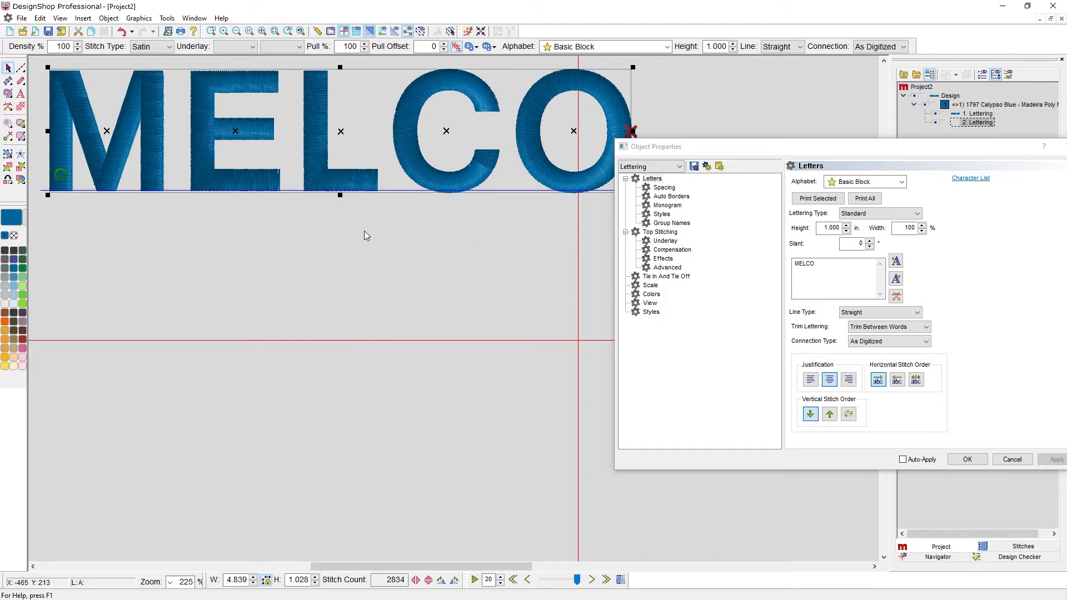
drag(369, 119, 373, 425)
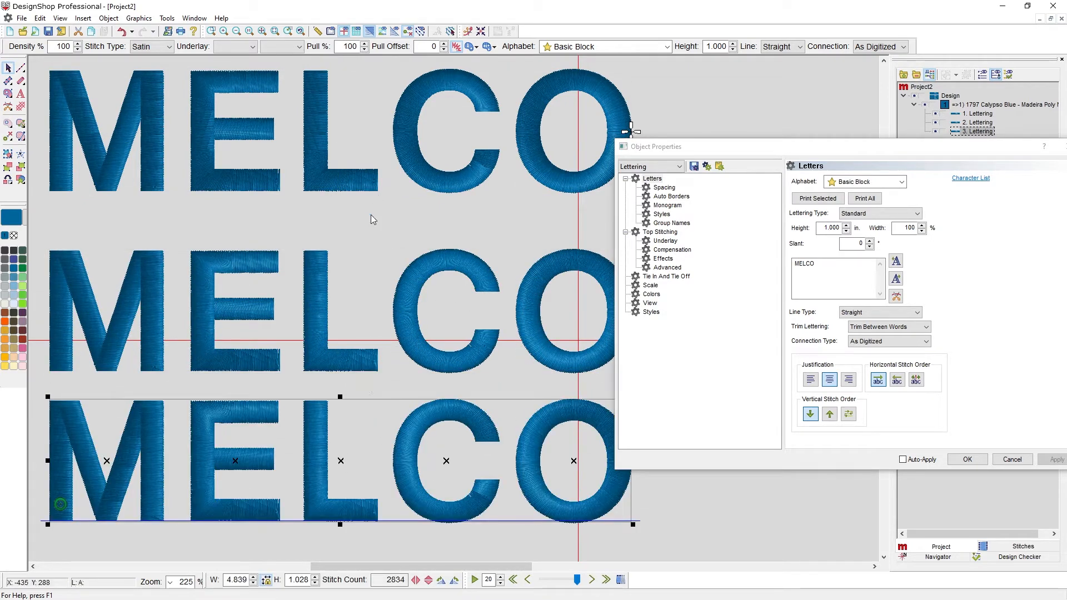
click(354, 313)
drag(358, 308, 359, 300)
drag(369, 455, 369, 425)
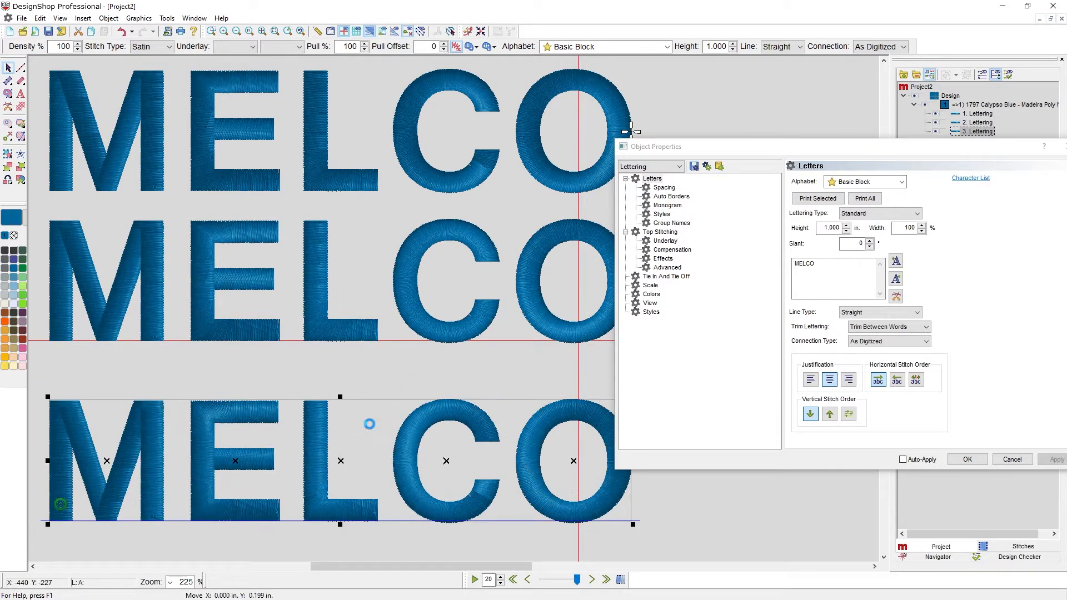
Step: Change the middle MELCO row's lettering type to Flat Fill and apply it
click(383, 145)
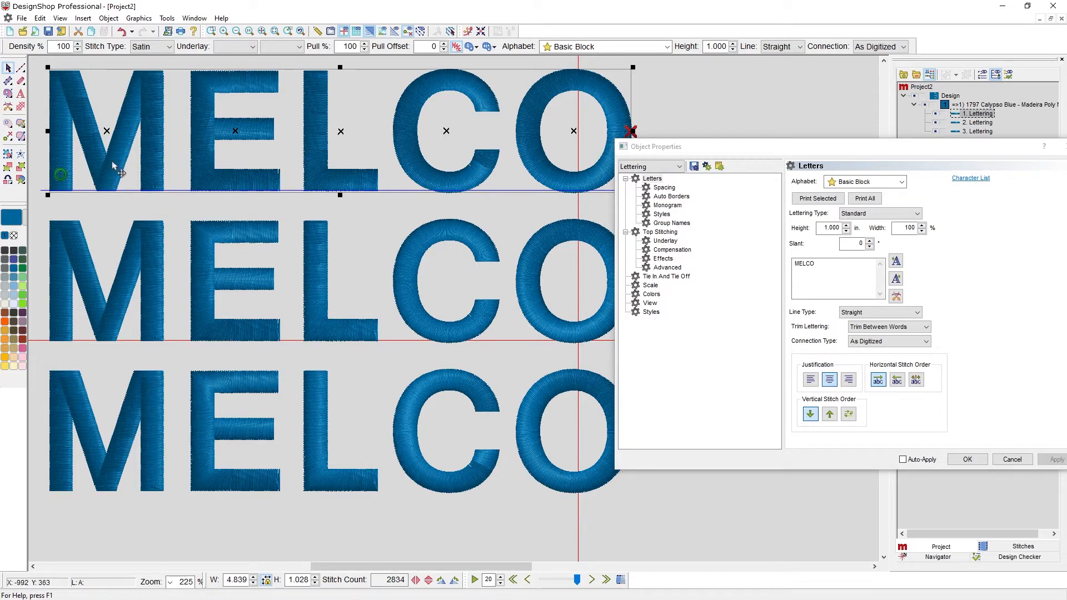
click(399, 279)
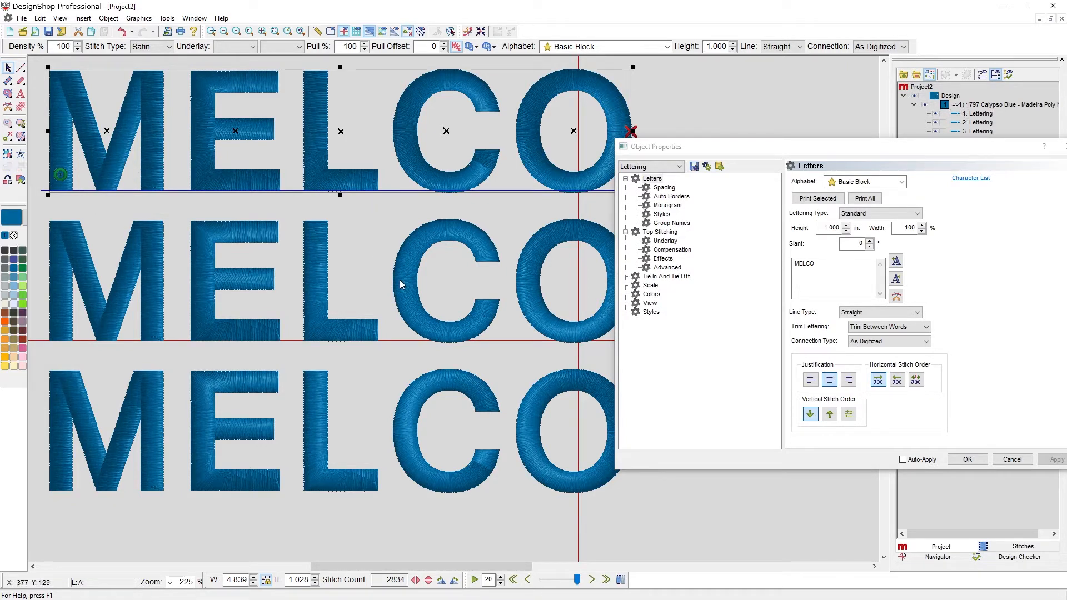
click(870, 218)
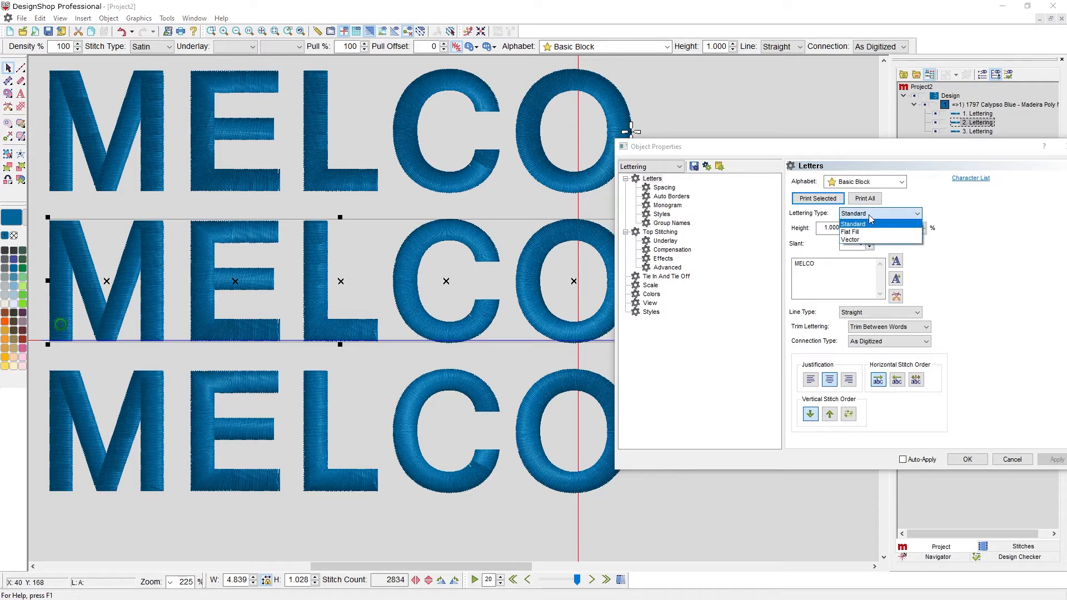
click(865, 232)
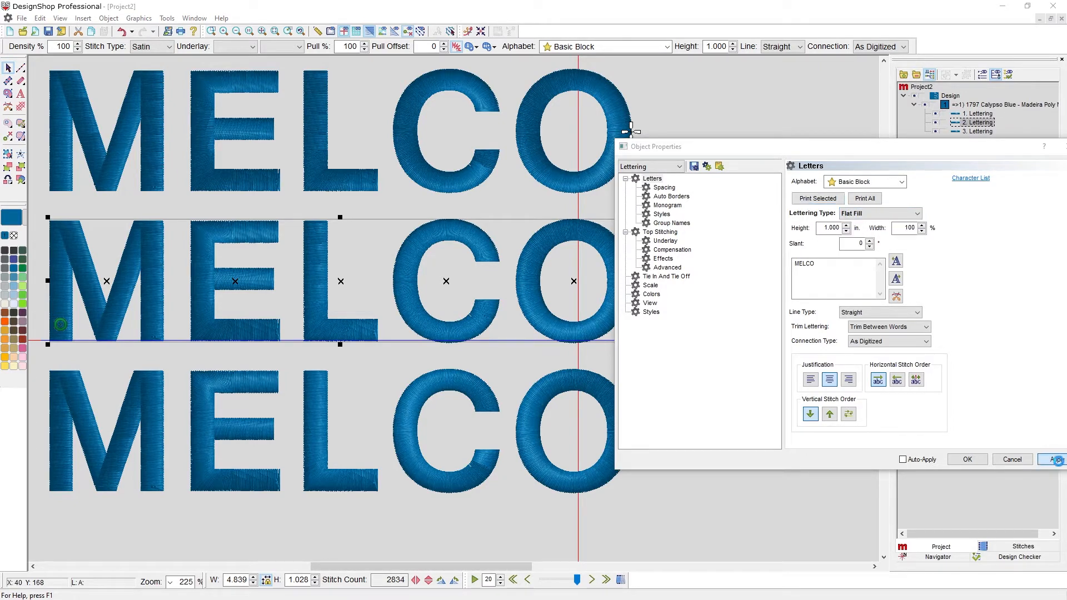
click(1057, 462)
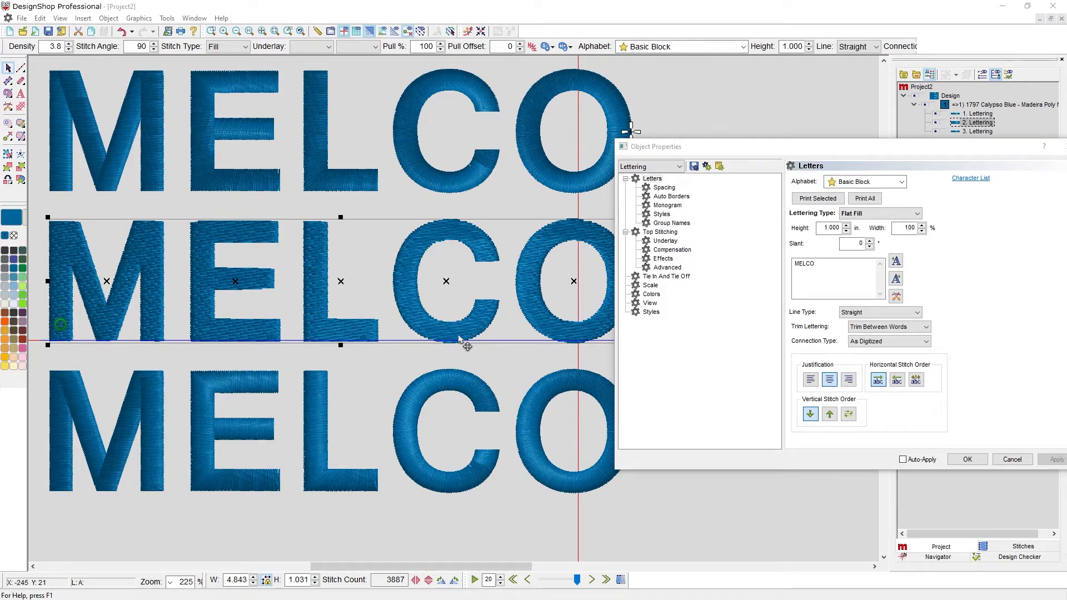
Step: Change the lowest MELCO row's lettering type to Vector and apply it
click(412, 463)
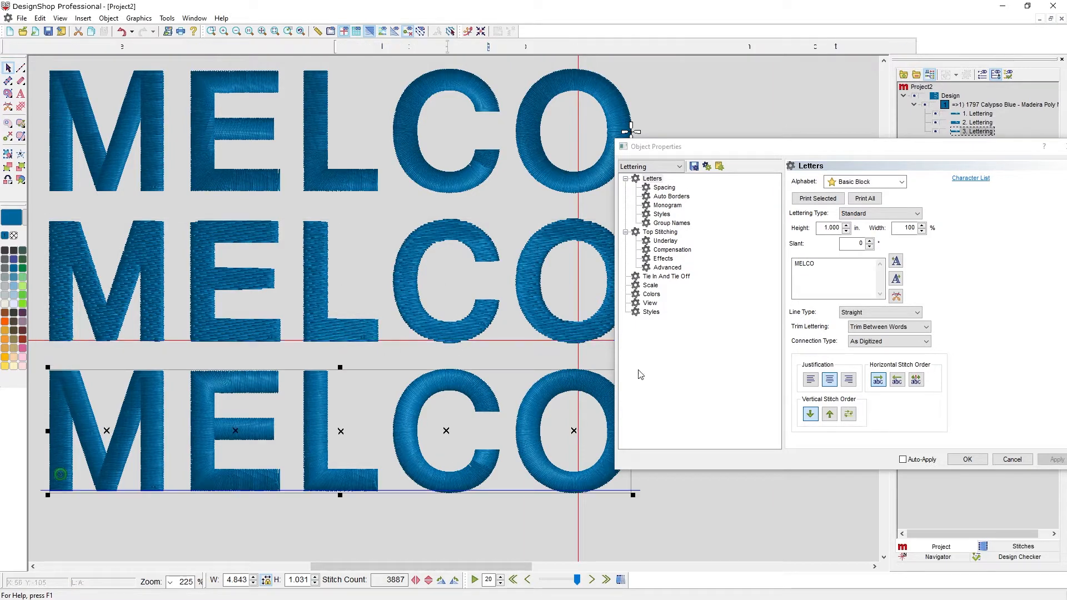
click(862, 213)
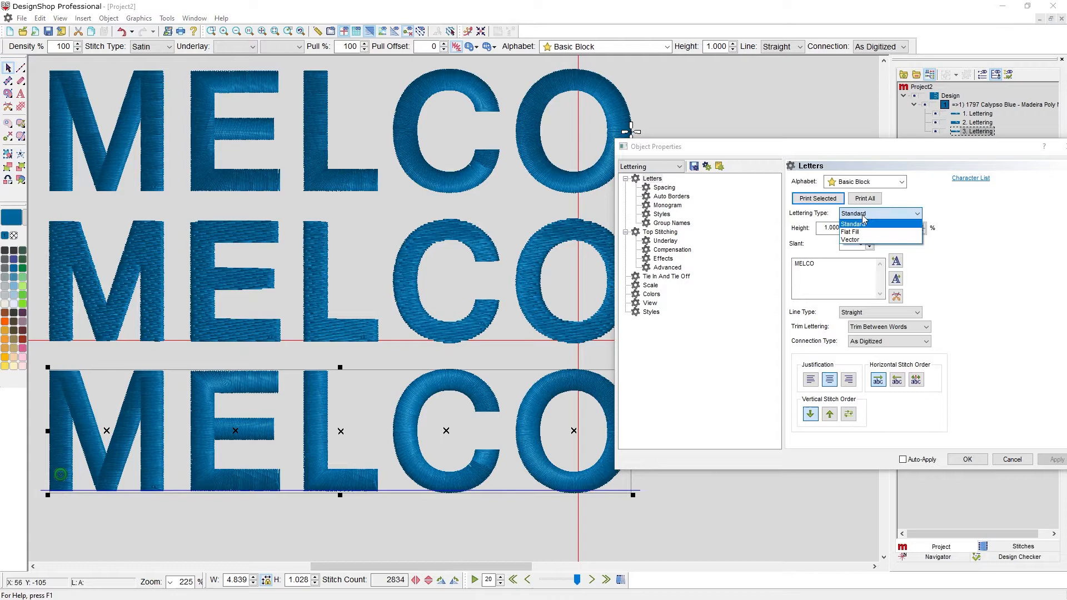
click(858, 243)
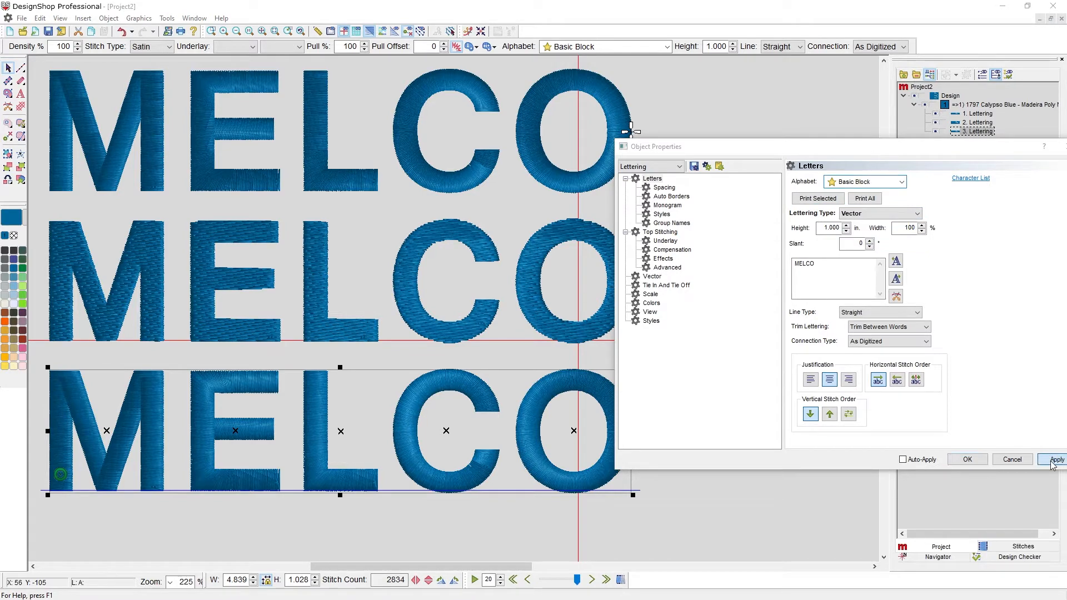
click(1056, 460)
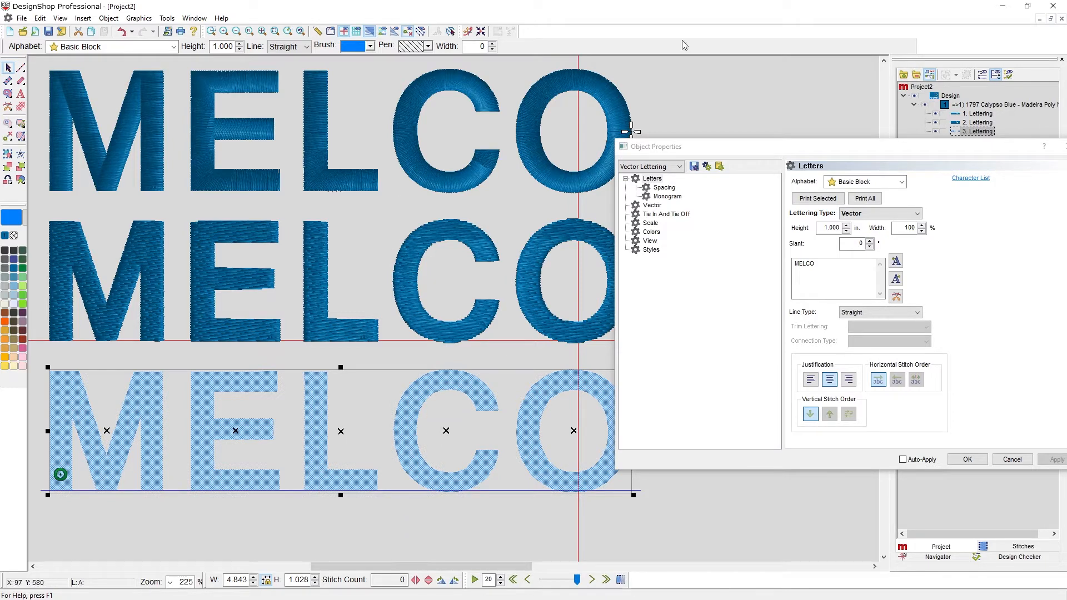
Step: Select the Standard, Flat Fill and Vector rows in turn to compare their appearance and lettering properties
click(732, 81)
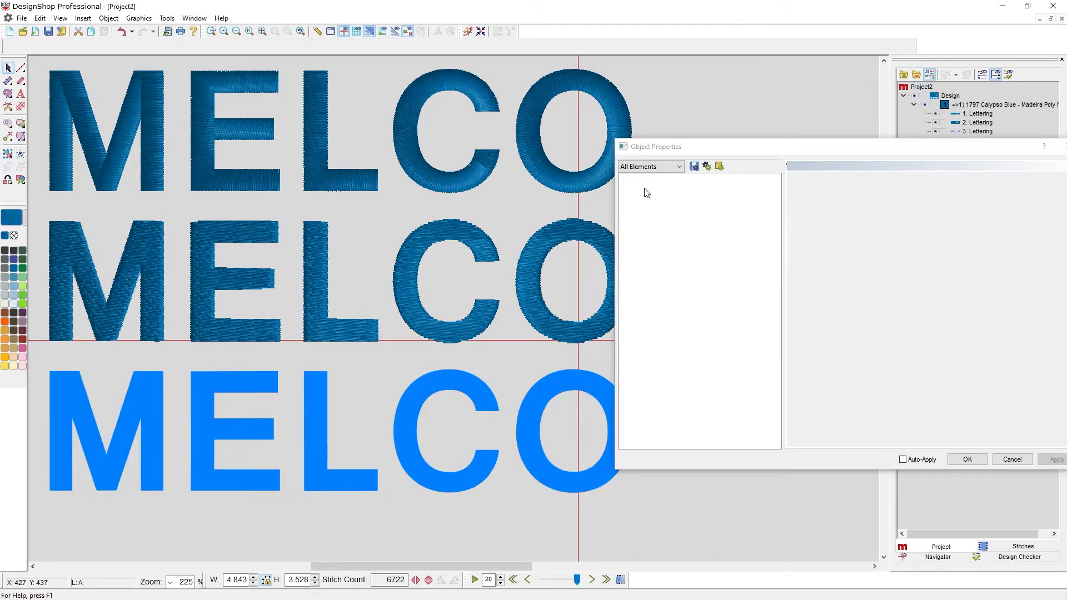
click(508, 156)
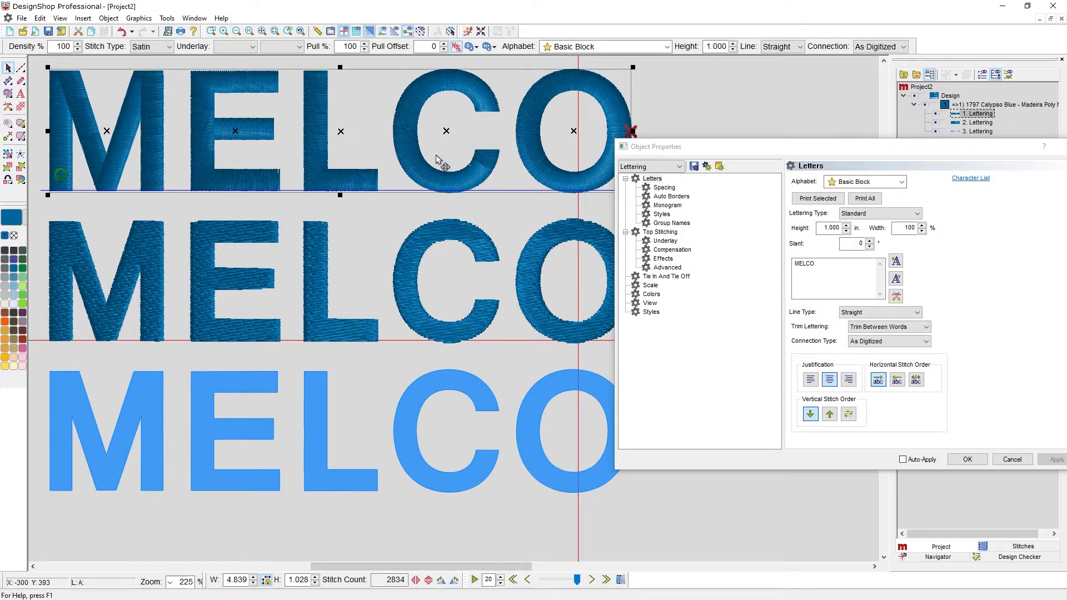
click(405, 264)
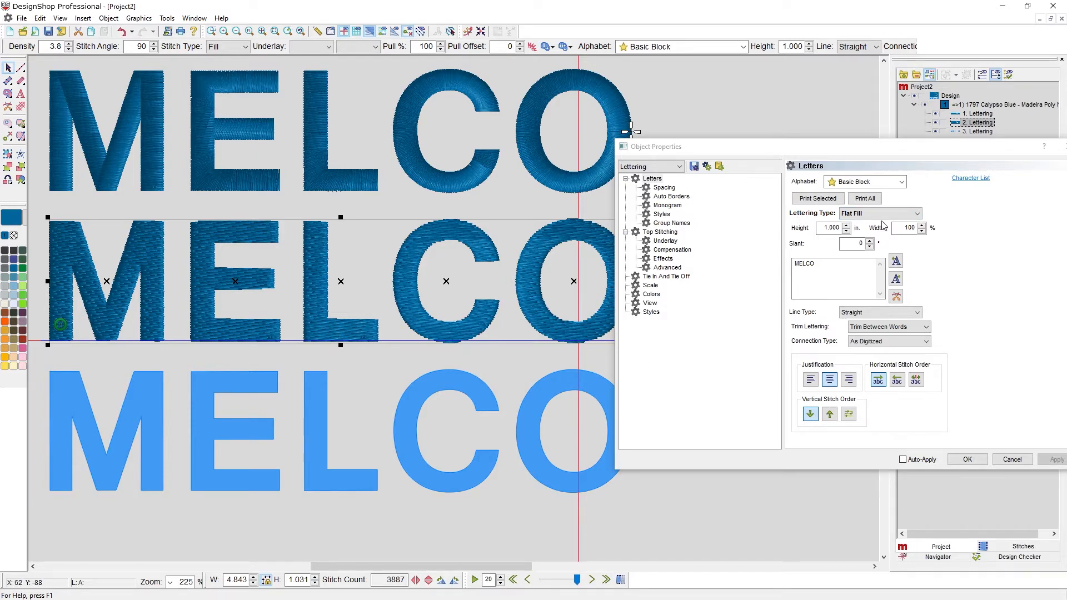
key(Tab)
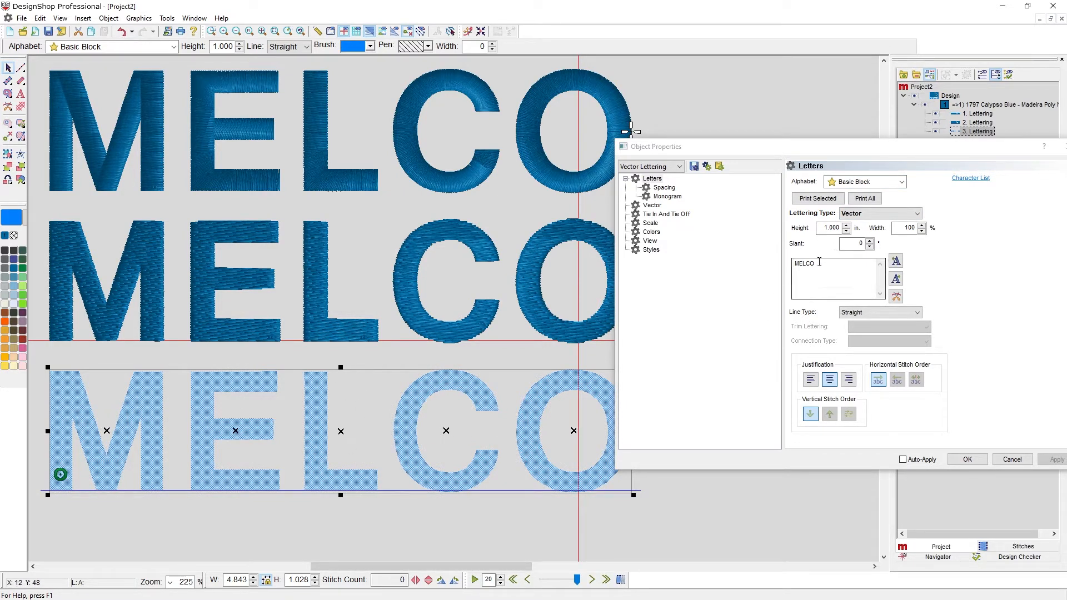
drag(811, 263, 788, 260)
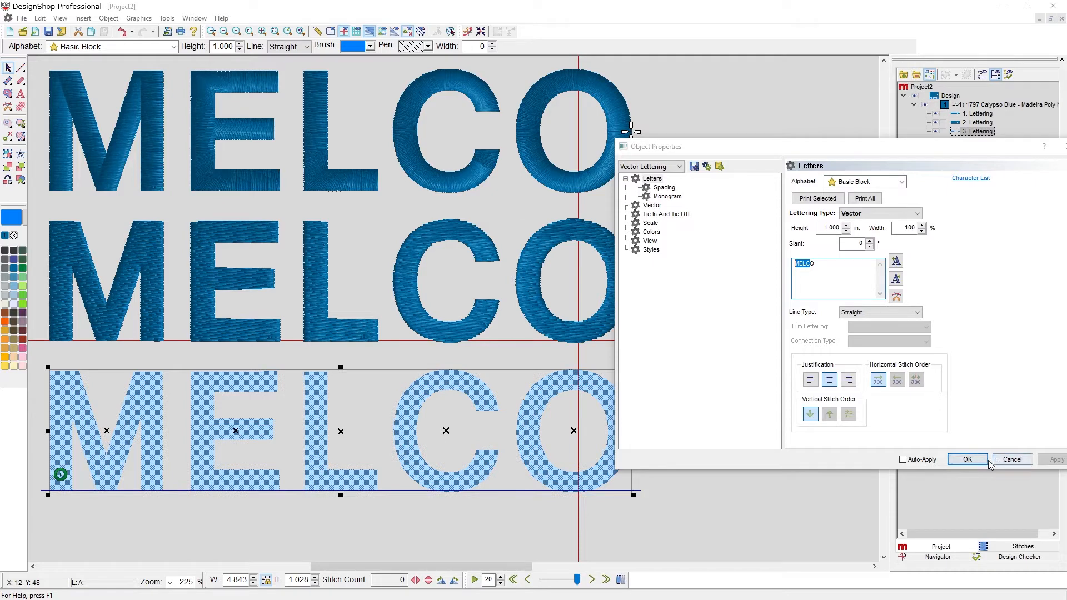
Step: Close the Object Properties dialog and delete the Flat Fill and Vector copies, keeping only the original MELCO lettering
click(968, 459)
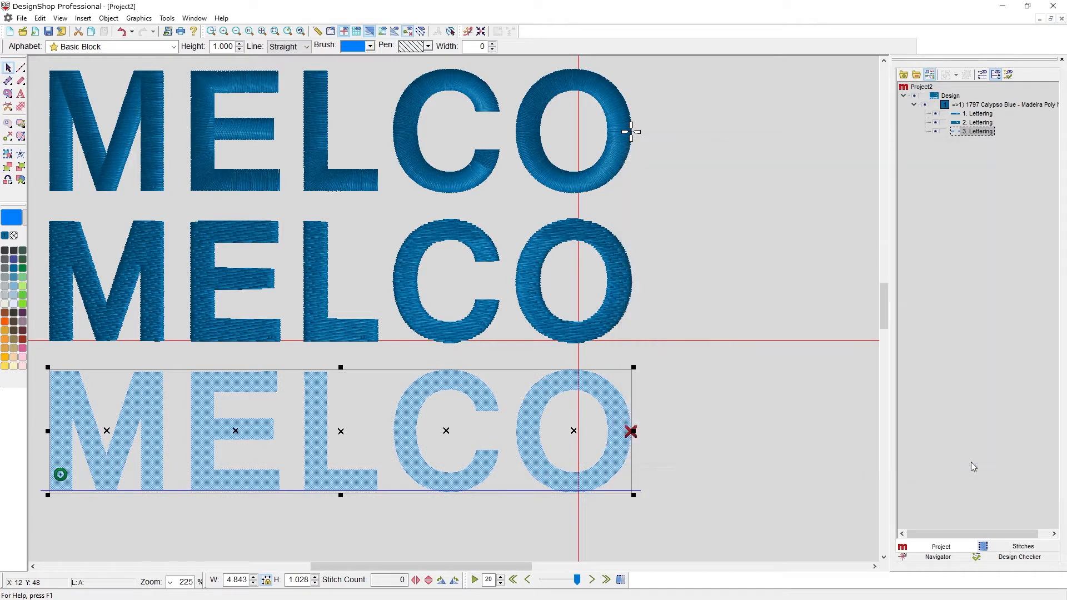
ctrl+click(981, 123)
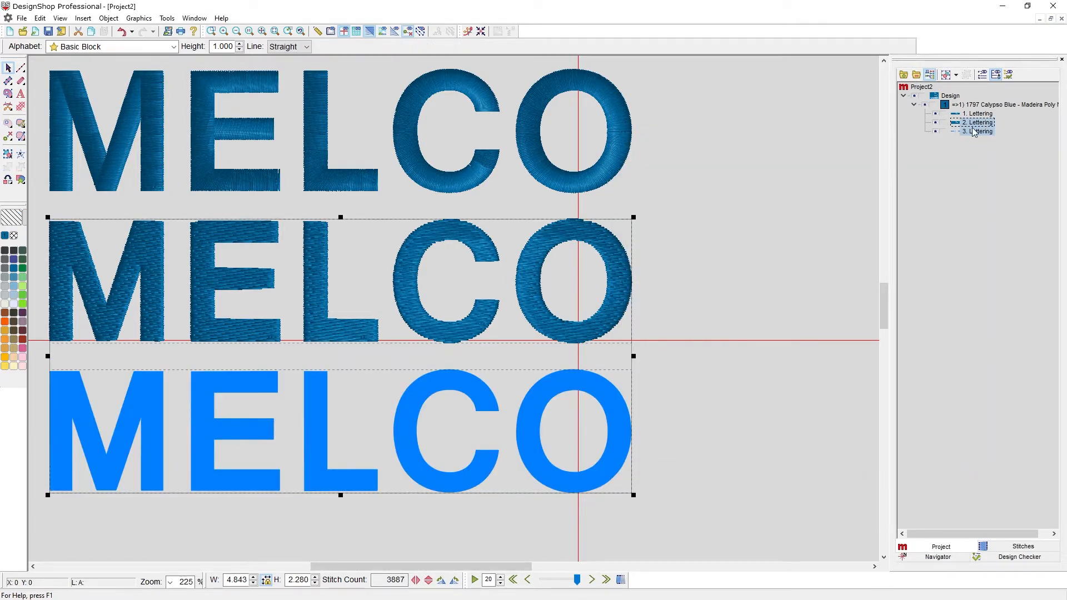
key(Delete)
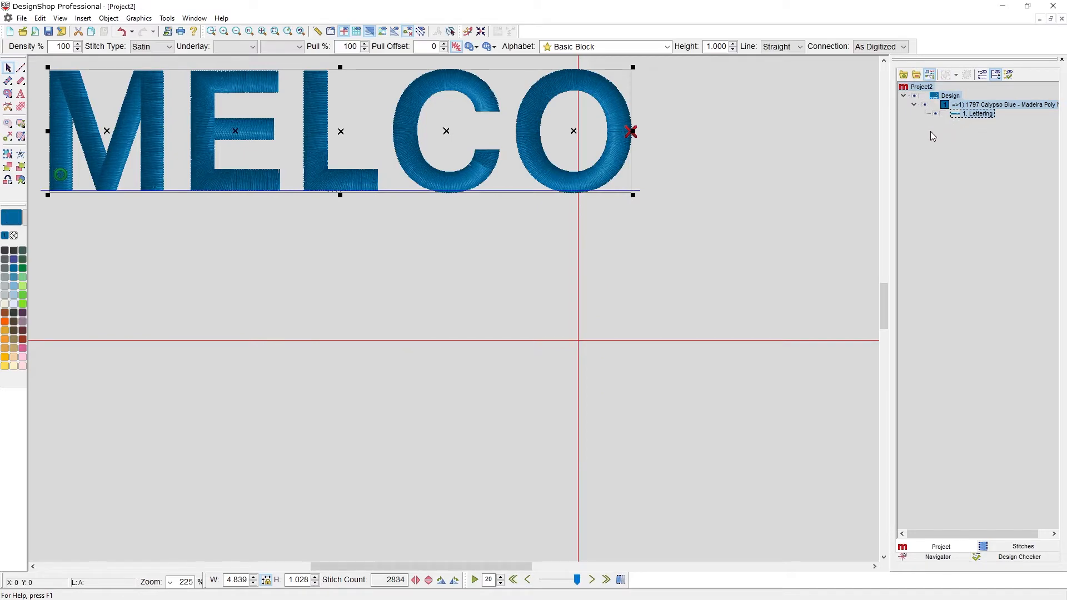
Step: Move the MELCO lettering down onto the design's horizontal centre line and open its object properties
drag(367, 106, 459, 315)
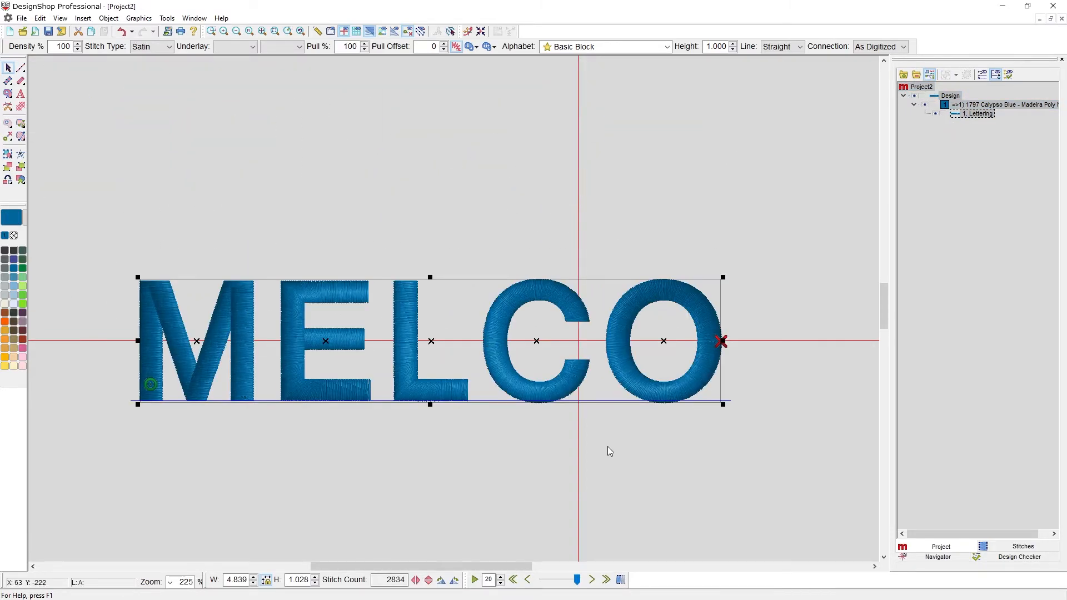
right_click(452, 304)
click(479, 311)
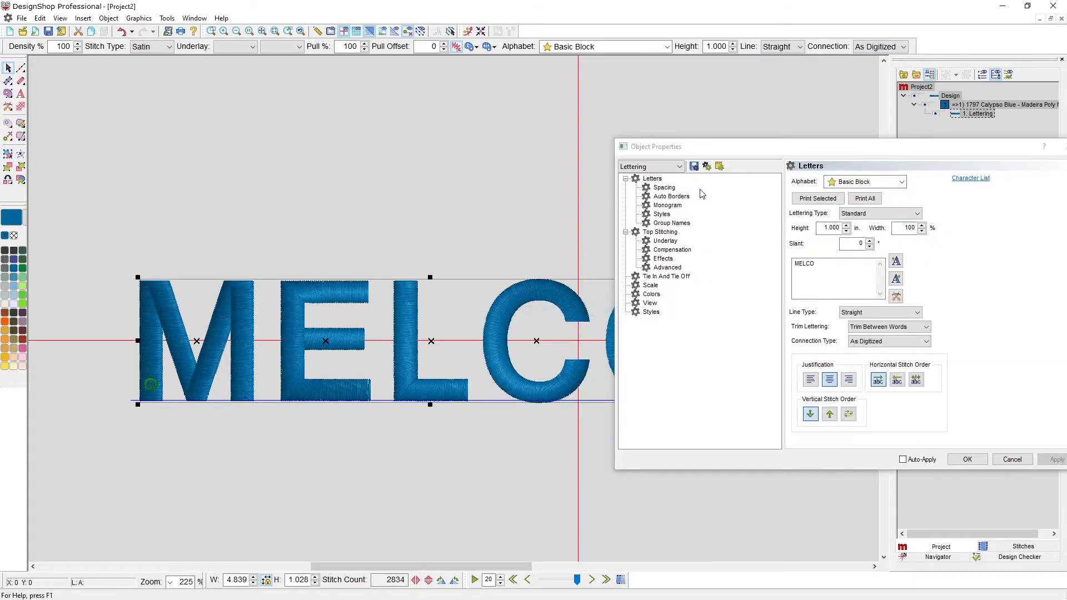
drag(757, 152, 688, 75)
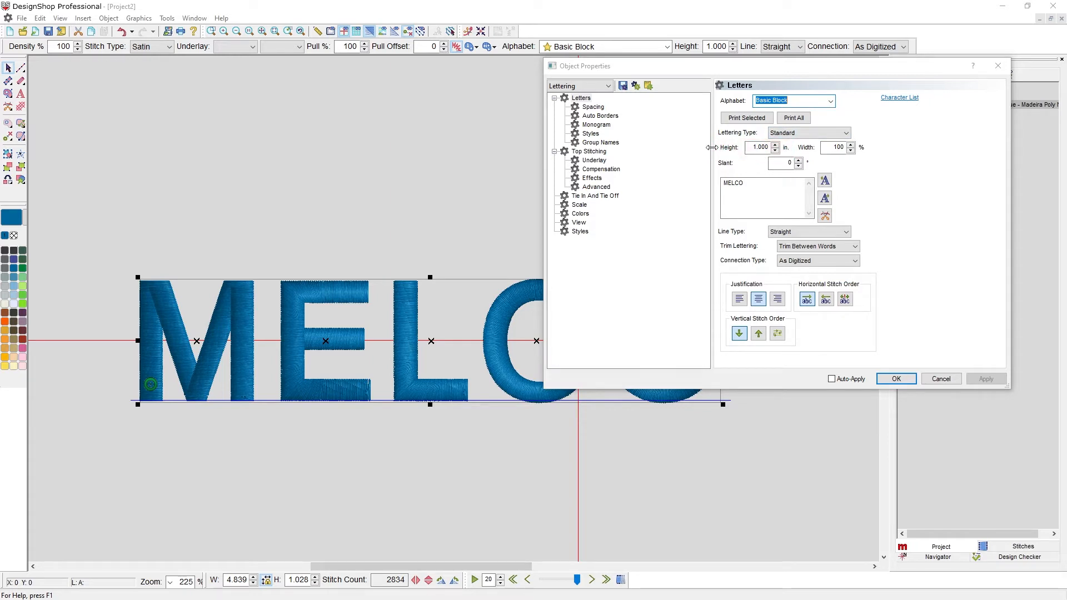
Step: Set the MELCO lettering's height to 0.75 in and apply it
double_click(748, 148)
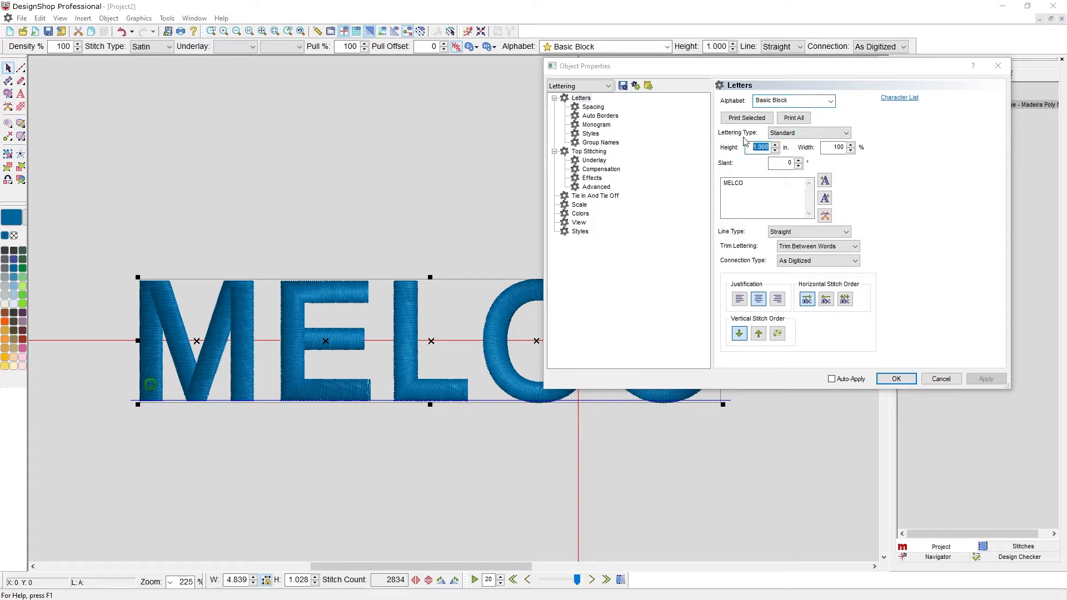
text(.75)
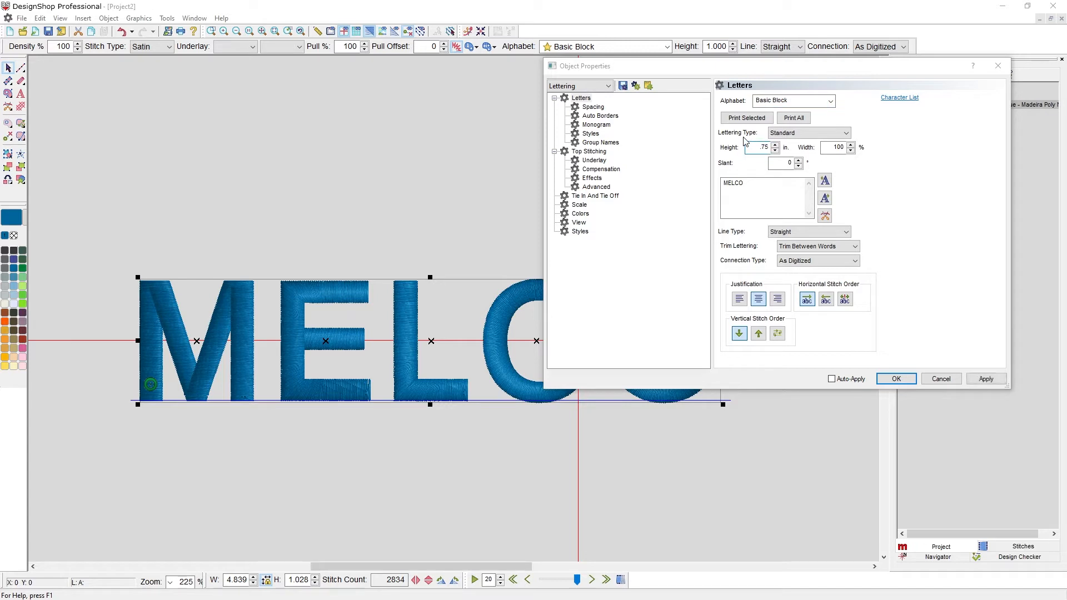
click(717, 48)
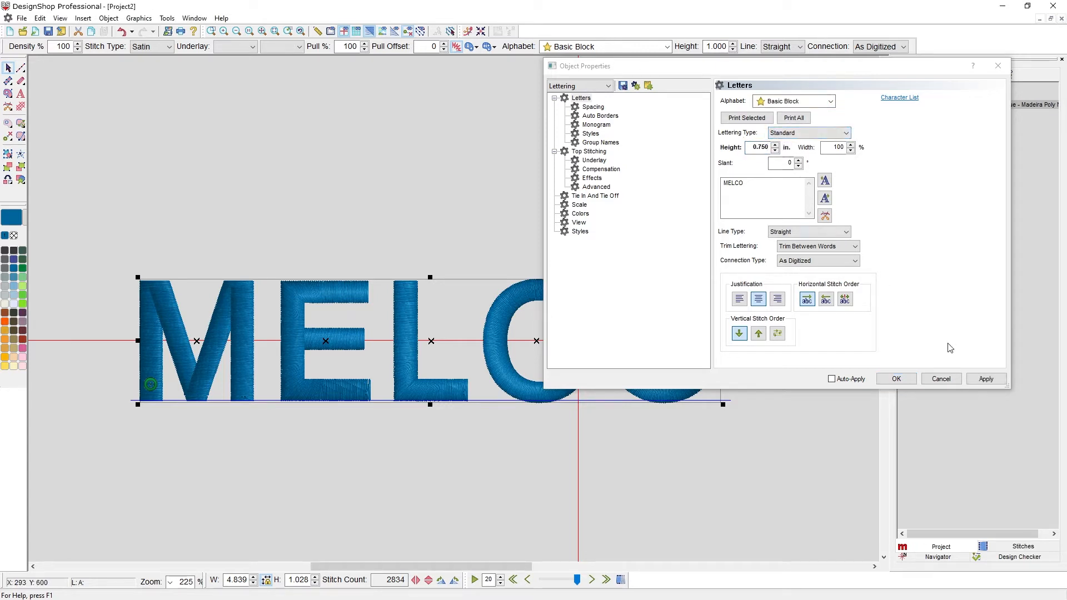
click(985, 380)
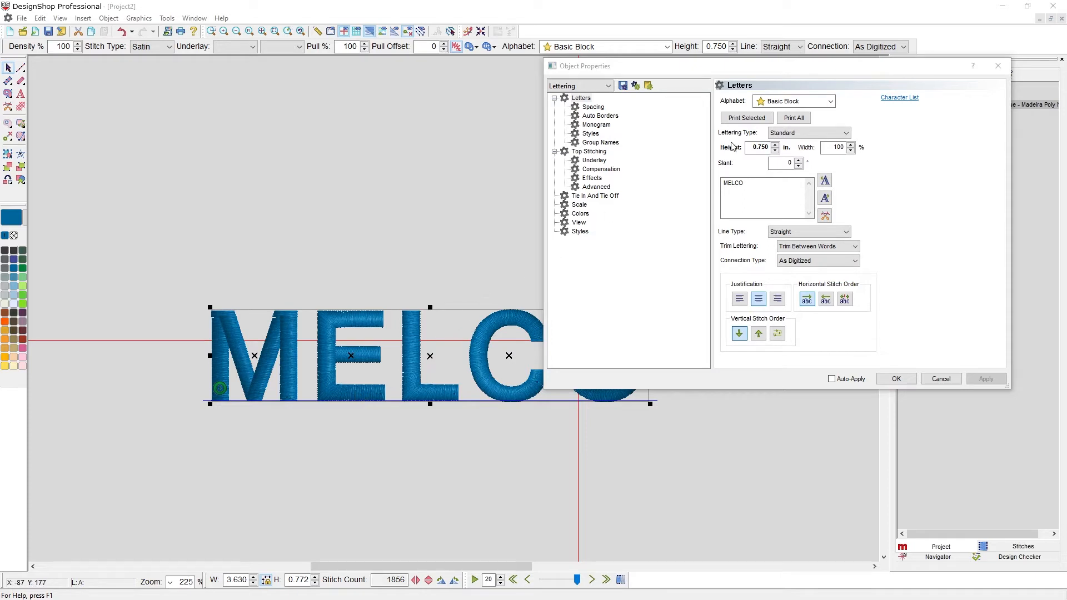
Step: Set the MELCO lettering's height back to 1 in and apply it
double_click(754, 148)
text(1)
click(1004, 380)
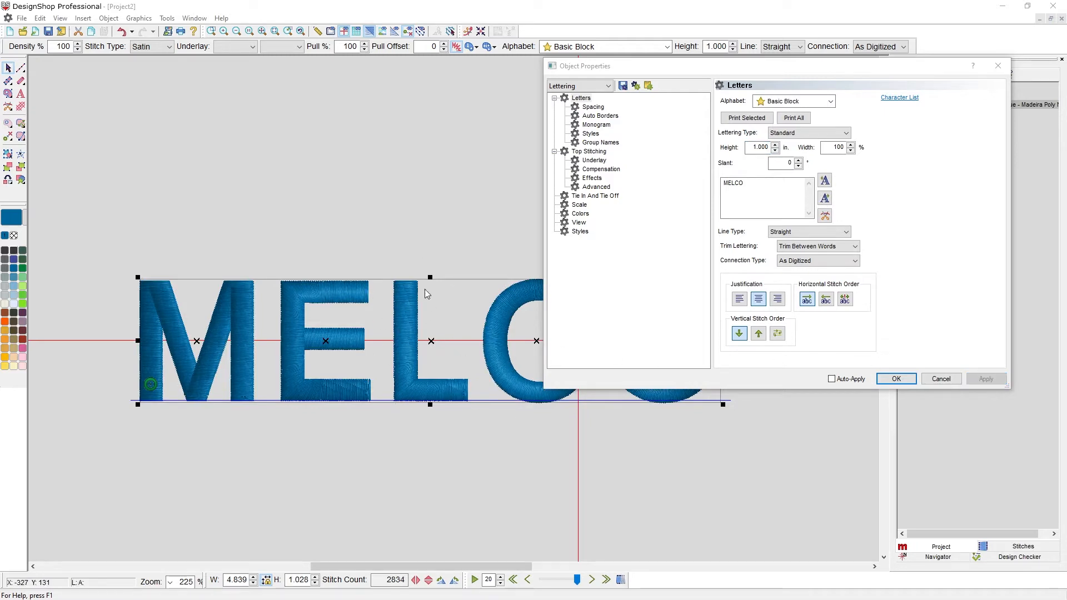
Step: Move the lettering above the horizontal centre line and replace its text with Melcoy, applying the change
drag(462, 302, 364, 200)
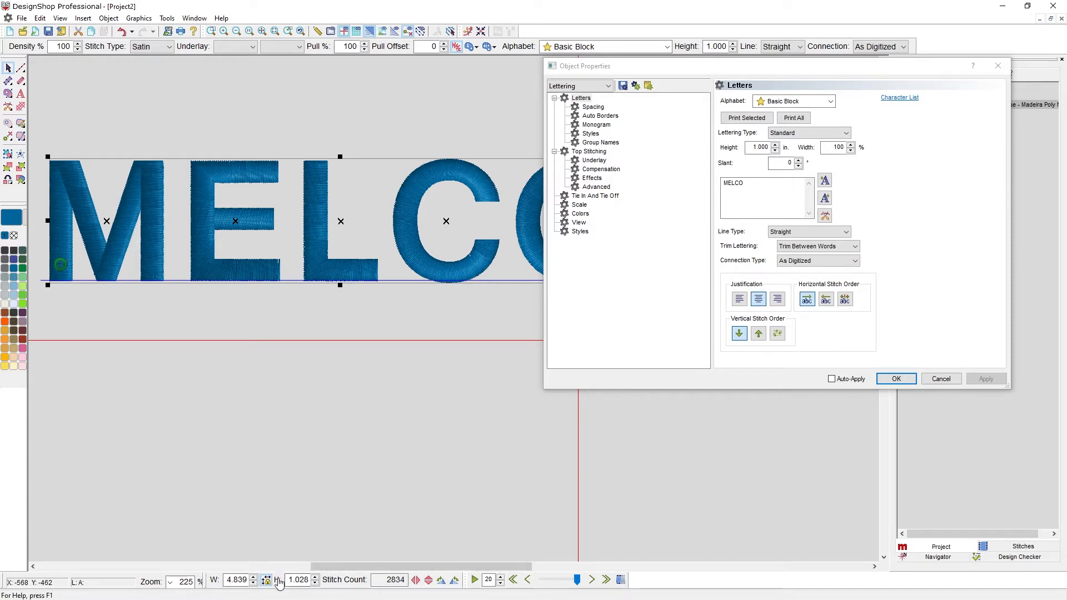
double_click(730, 182)
text(Melcoy)
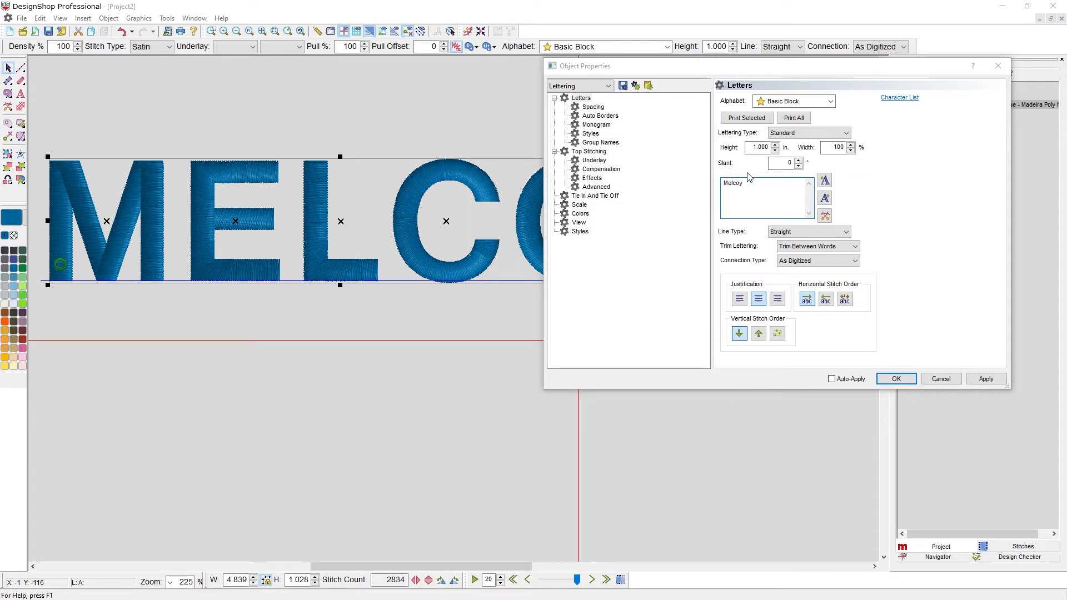
click(985, 379)
drag(441, 296, 385, 305)
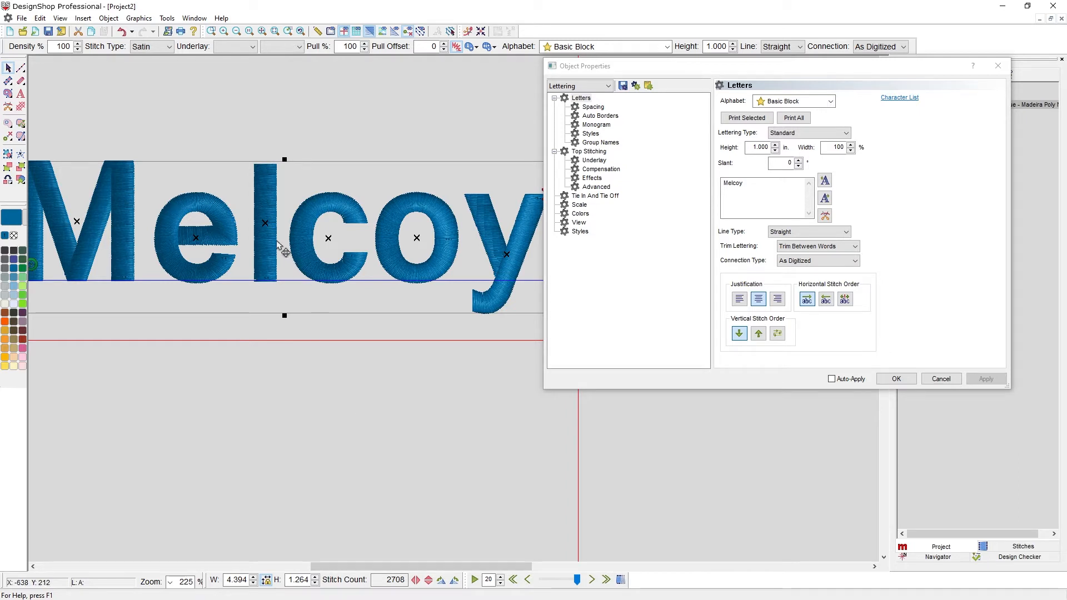
Step: Switch to the open Lettering.ofm design and close the Object Properties dialog without changes
click(195, 18)
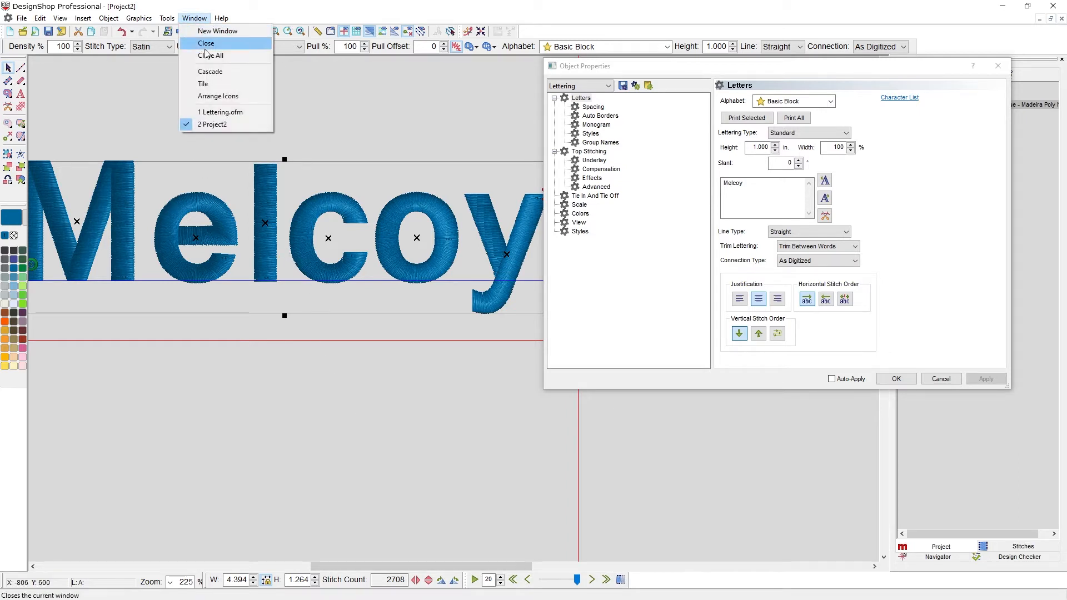
click(216, 112)
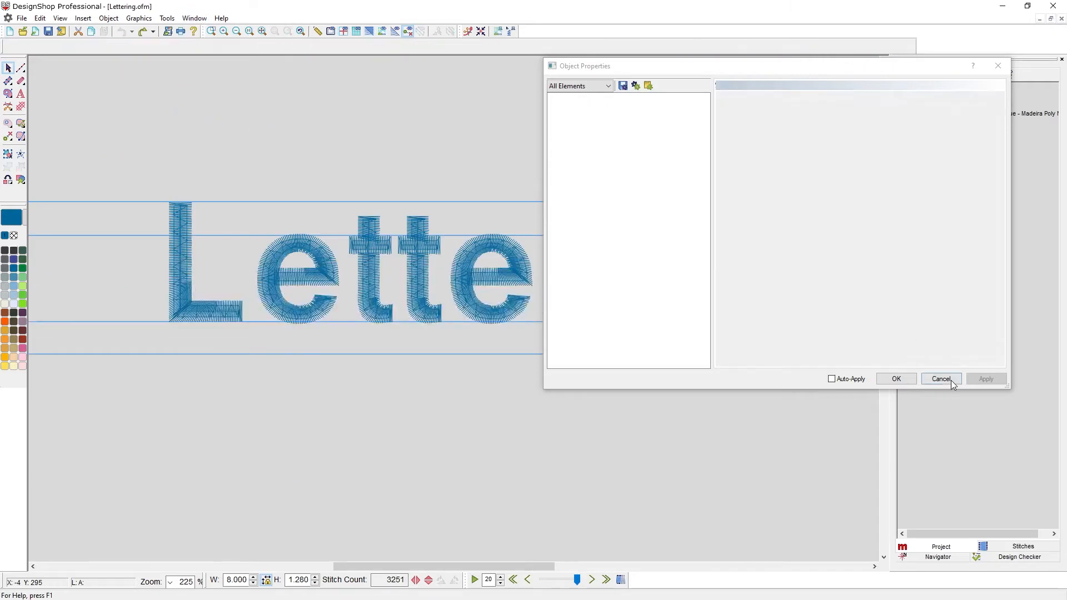
click(942, 379)
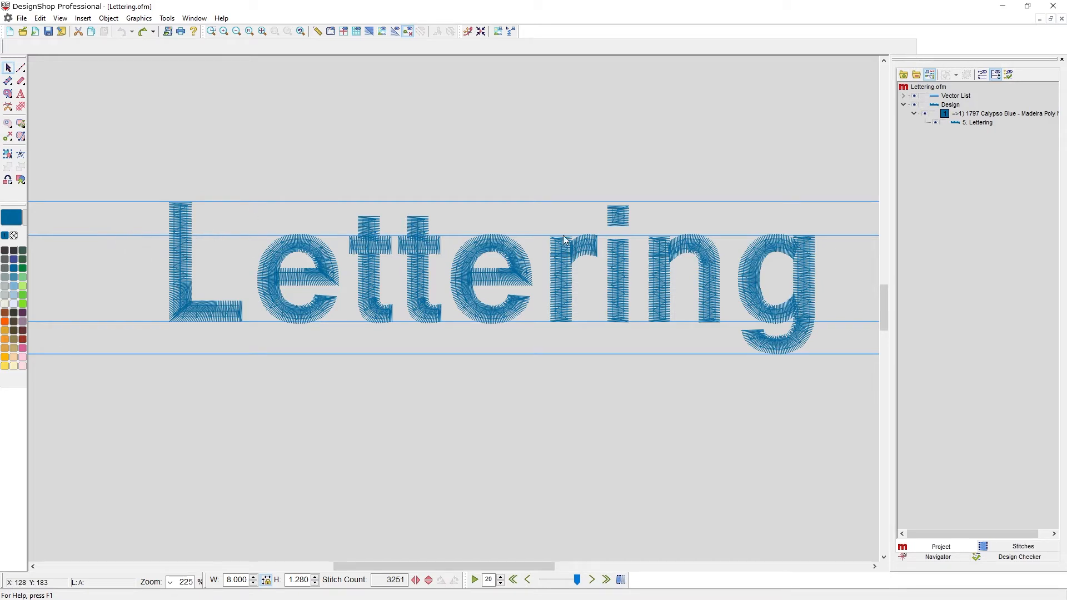
Step: Change the alphabet of the word Lettering to Legende Script from the Script category
click(689, 244)
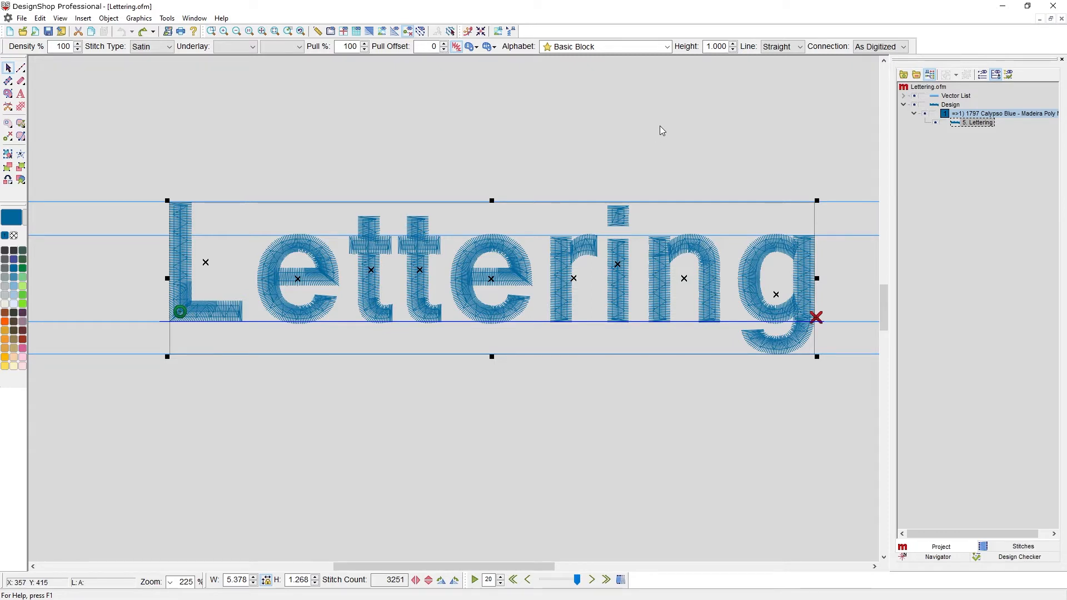
click(667, 47)
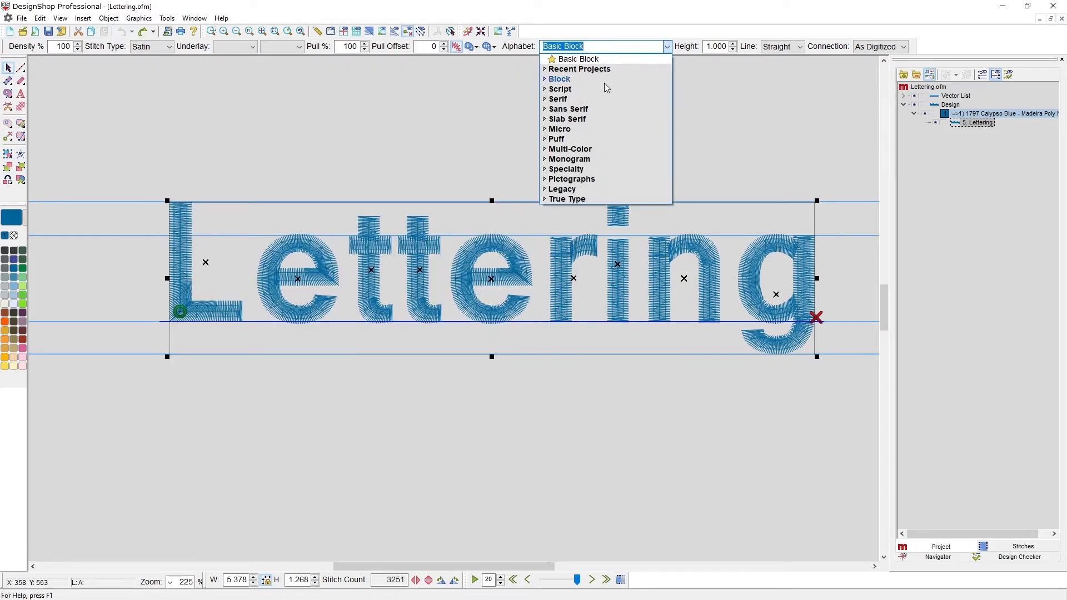
click(545, 89)
scroll(564, 110, down, 4)
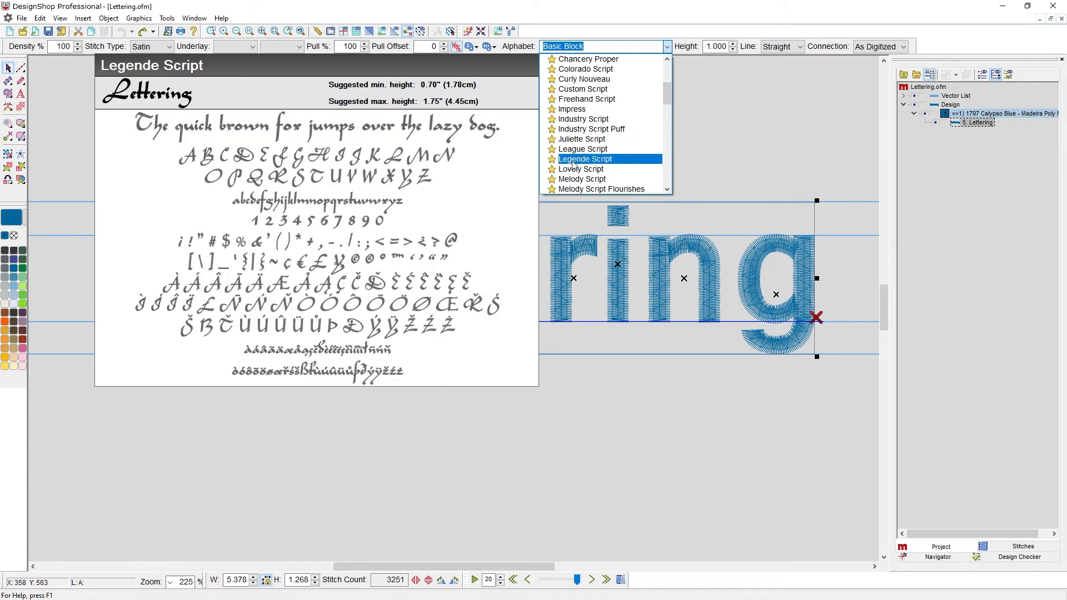
click(572, 161)
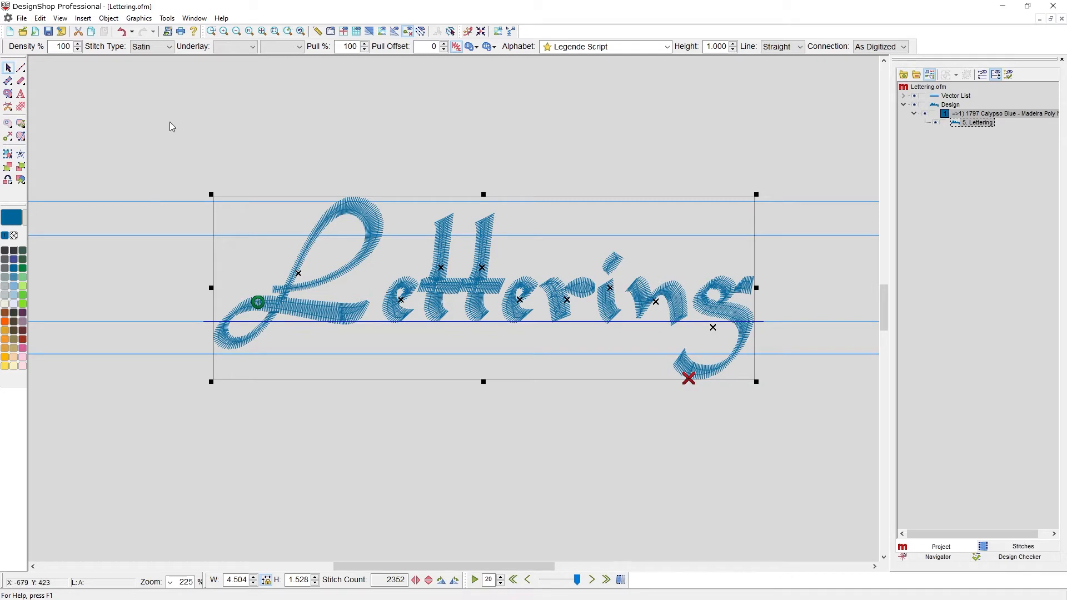
Step: Switch back to Project2 and open the object properties of the Melcoy lettering
click(194, 19)
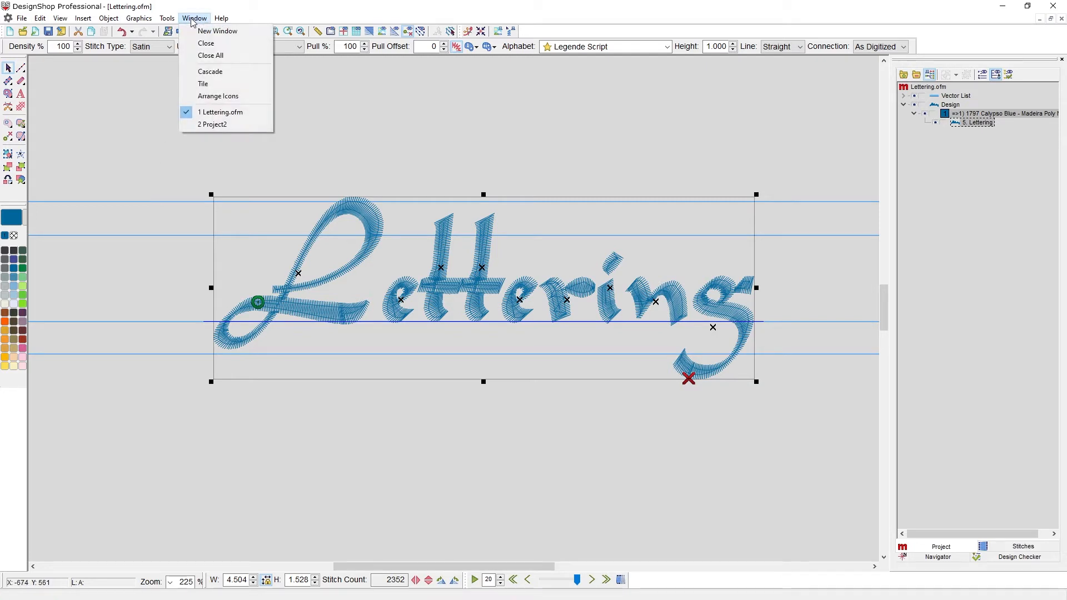
click(223, 126)
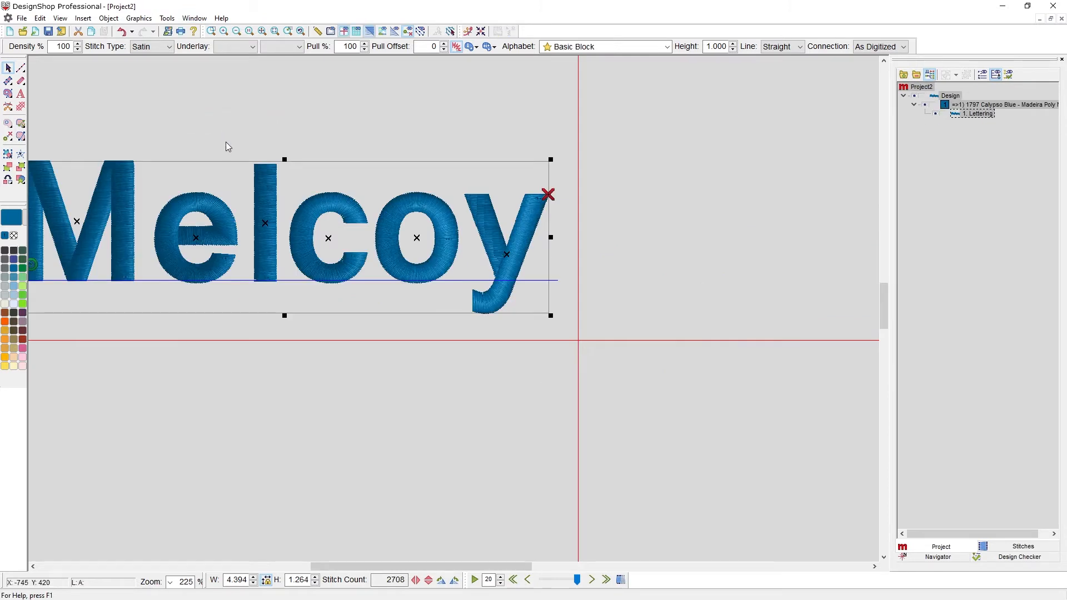
right_click(230, 185)
click(240, 195)
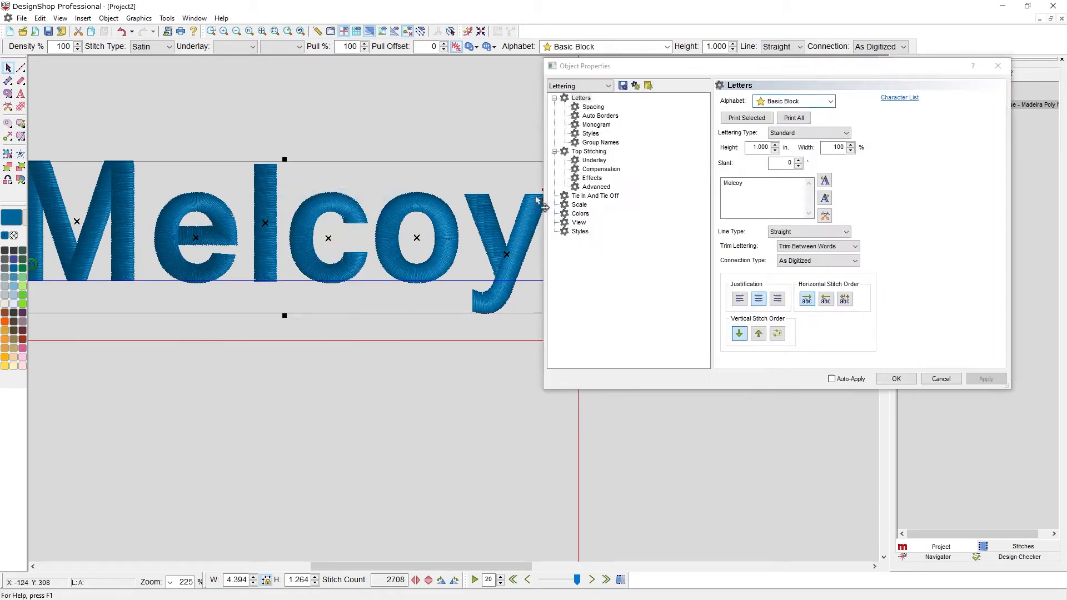
Step: Replace the Melcoy text with MELCO in the lettering properties and apply it
click(828, 149)
drag(748, 183, 718, 179)
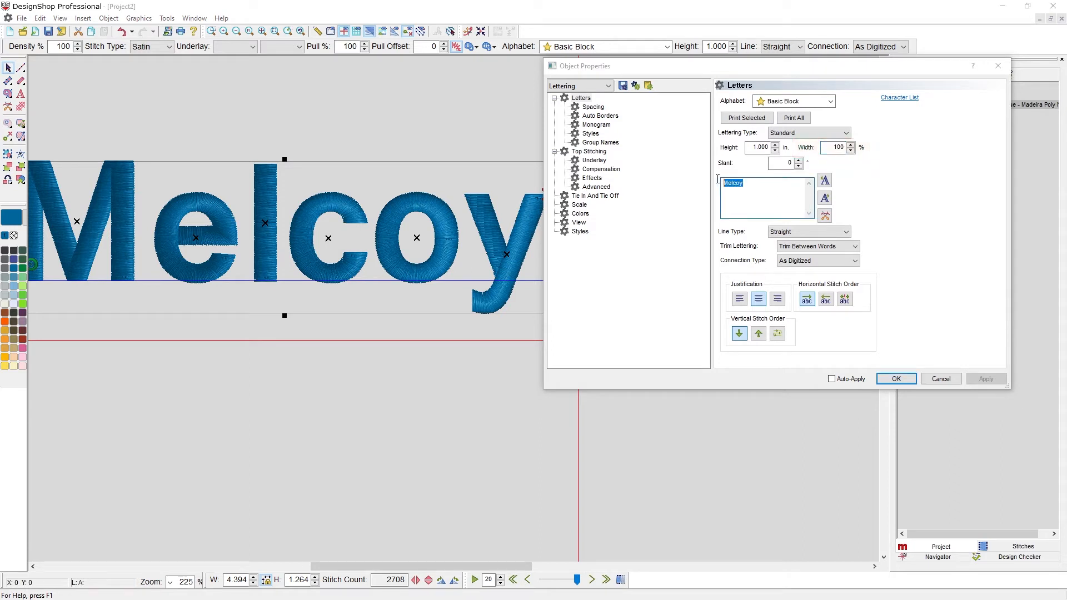
text(ELCO)
click(996, 382)
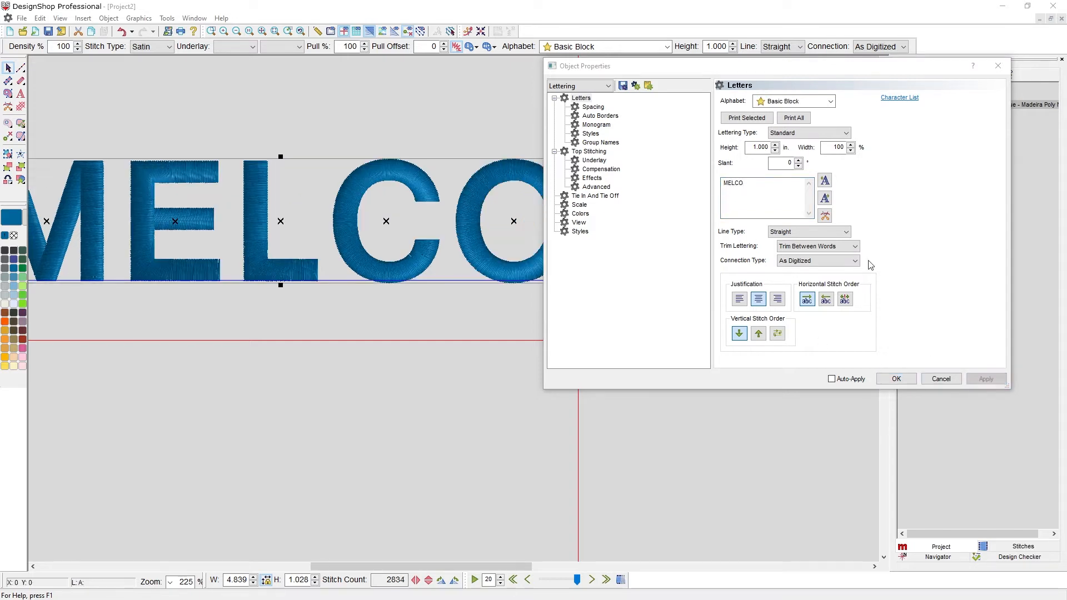
Step: Move the MELCO lettering further above the horizontal centre line and place the Object Properties dialog beneath it
drag(690, 73, 766, 128)
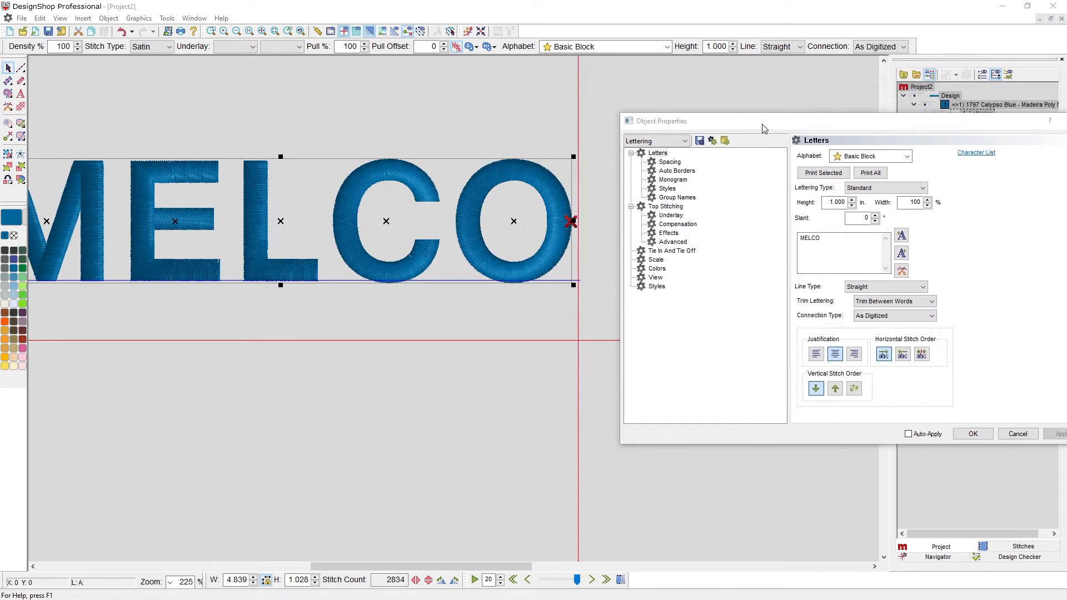
drag(304, 218, 362, 143)
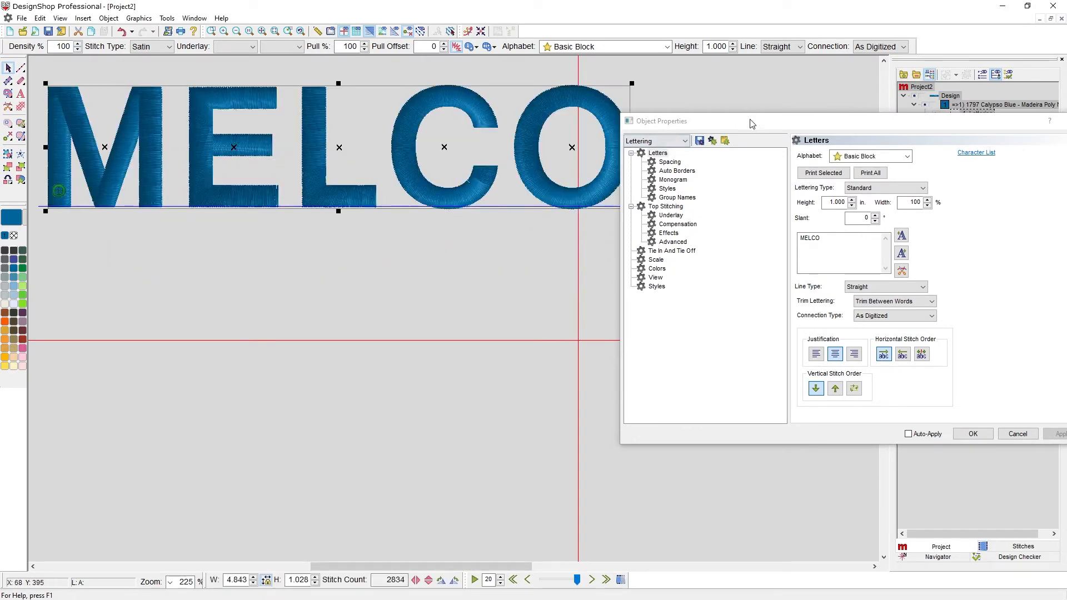
drag(748, 125, 516, 238)
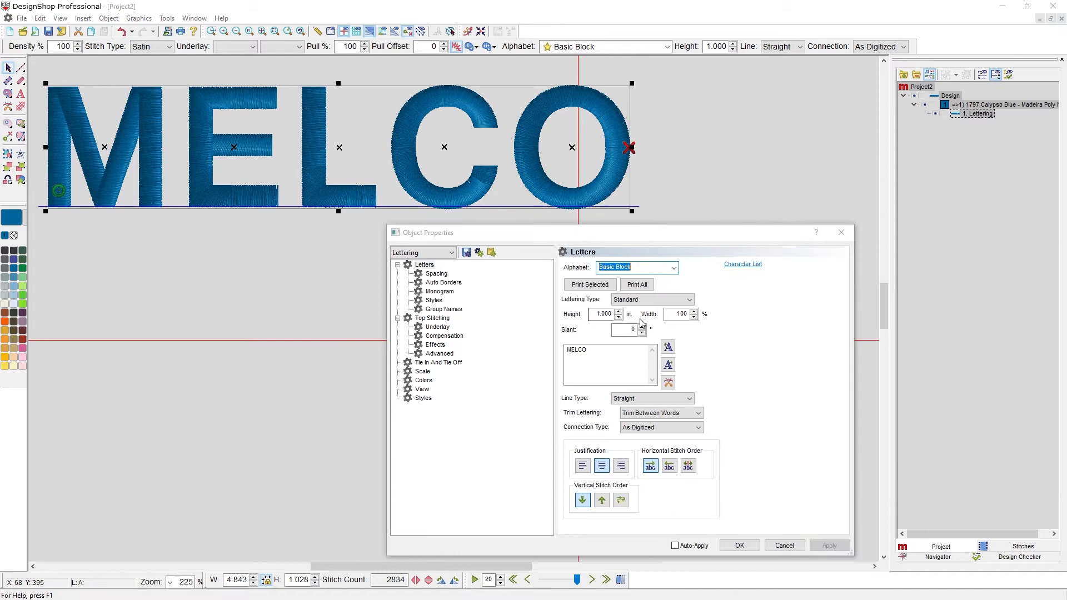
Step: Set the MELCO lettering's width to 120% and apply it
double_click(679, 314)
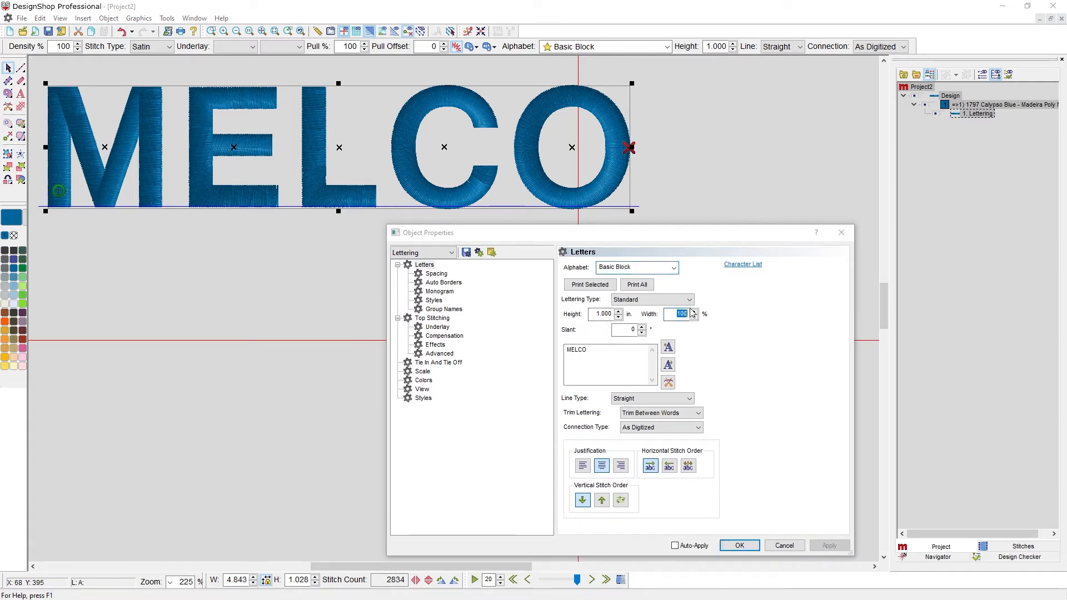
text(120)
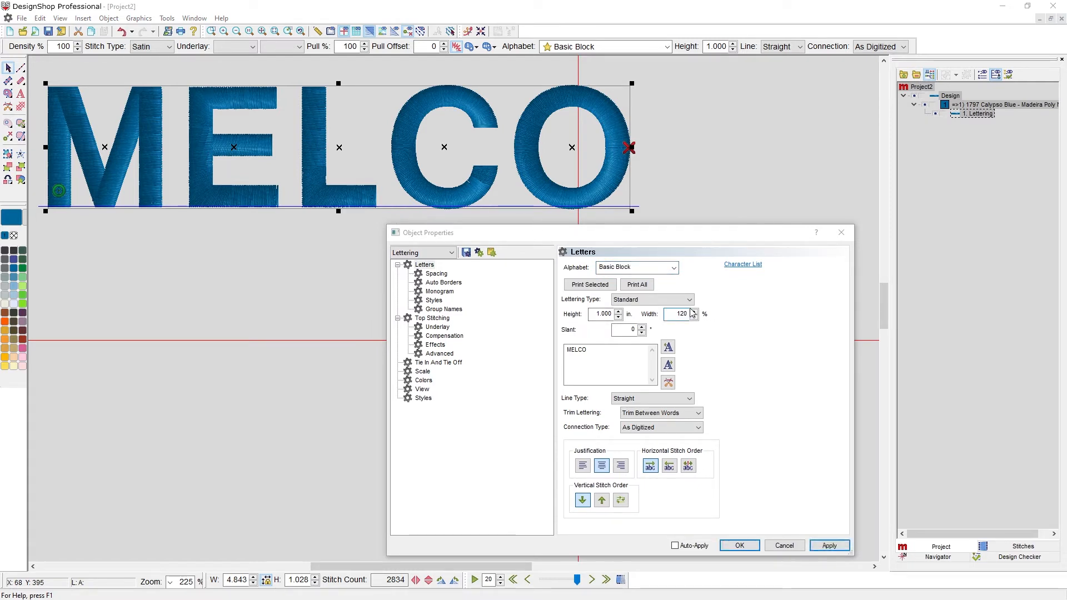
click(827, 546)
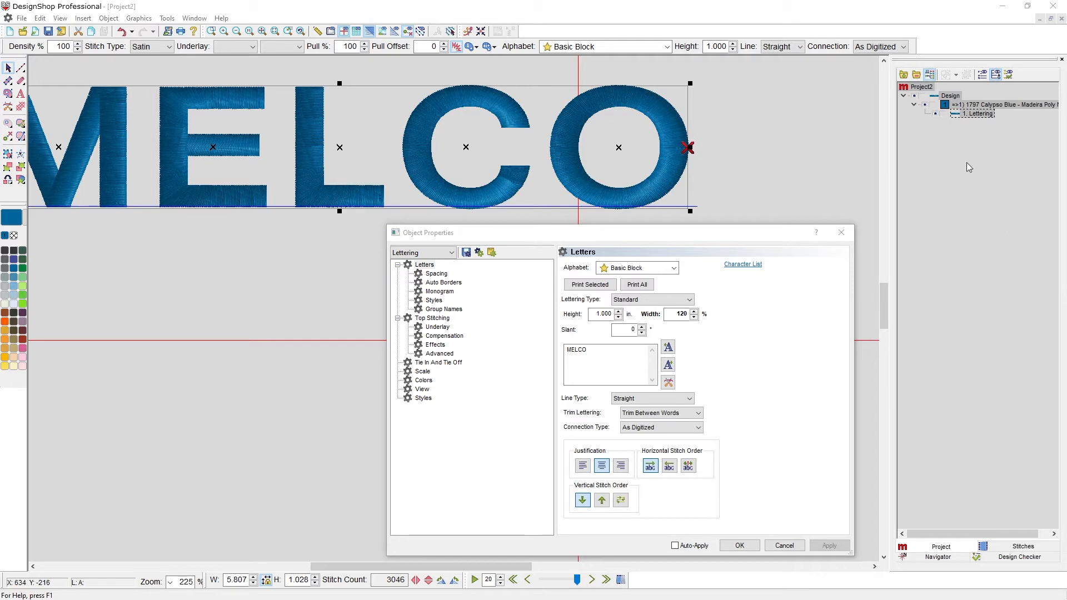
Step: Set the MELCO lettering's width to 80% and apply it
drag(675, 316, 699, 314)
text(80)
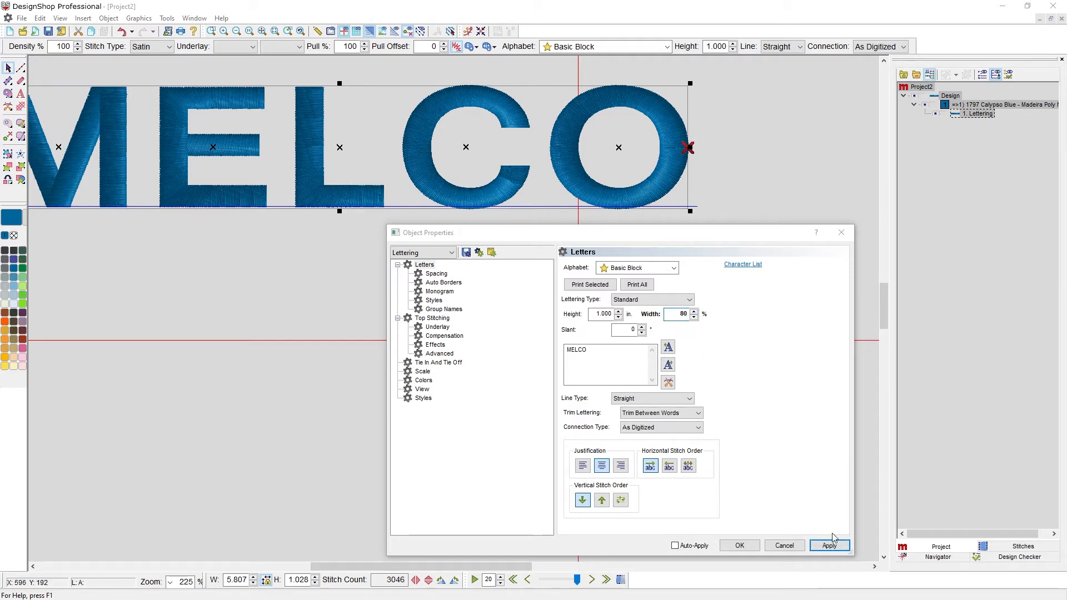
click(830, 545)
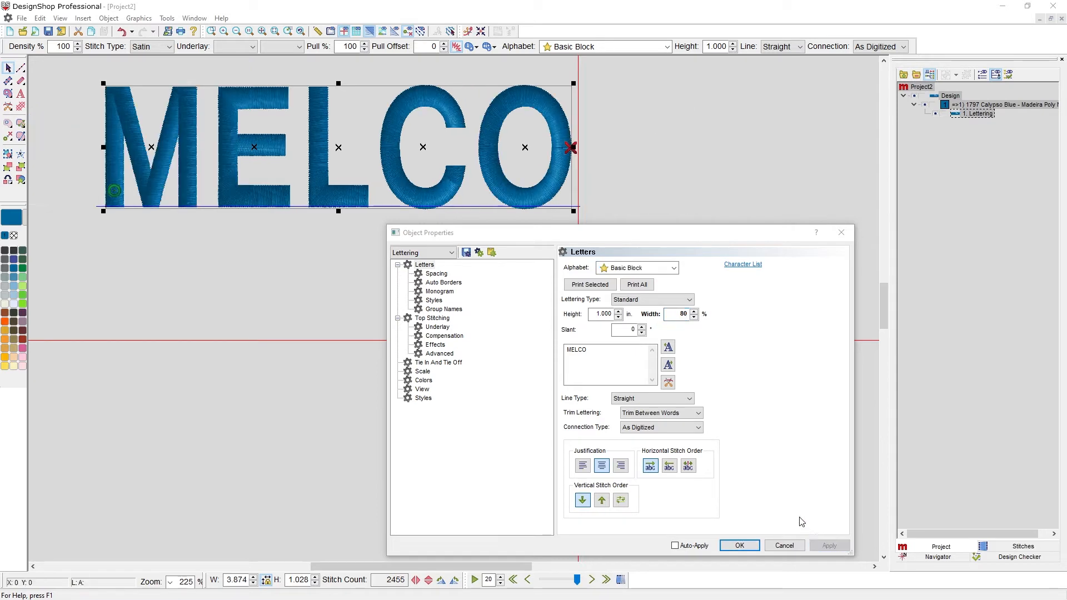
Step: Set the MELCO lettering's width to 10% and apply it
double_click(683, 314)
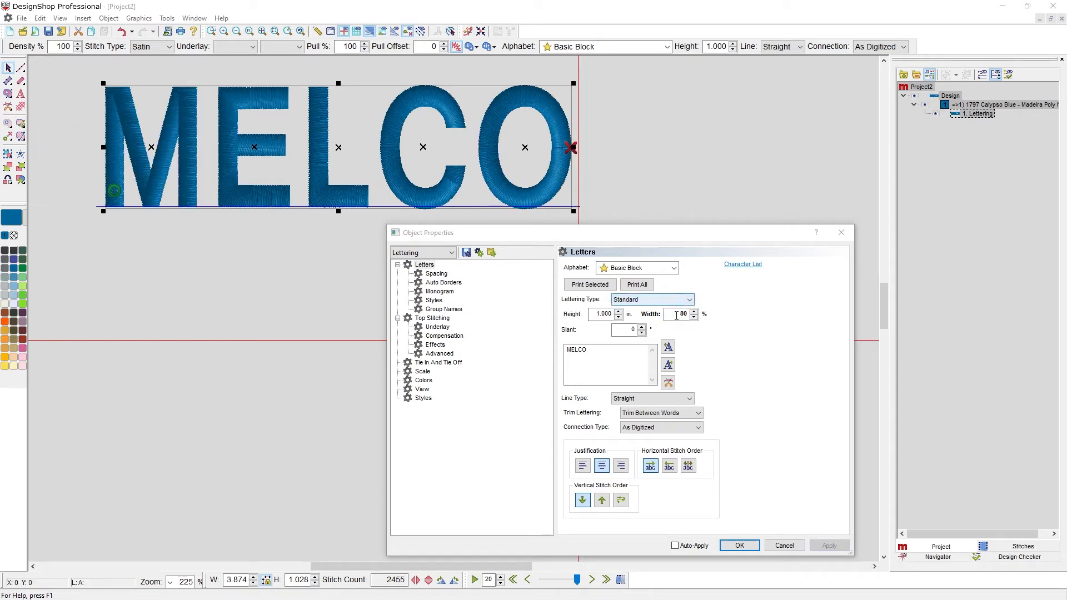
text(10)
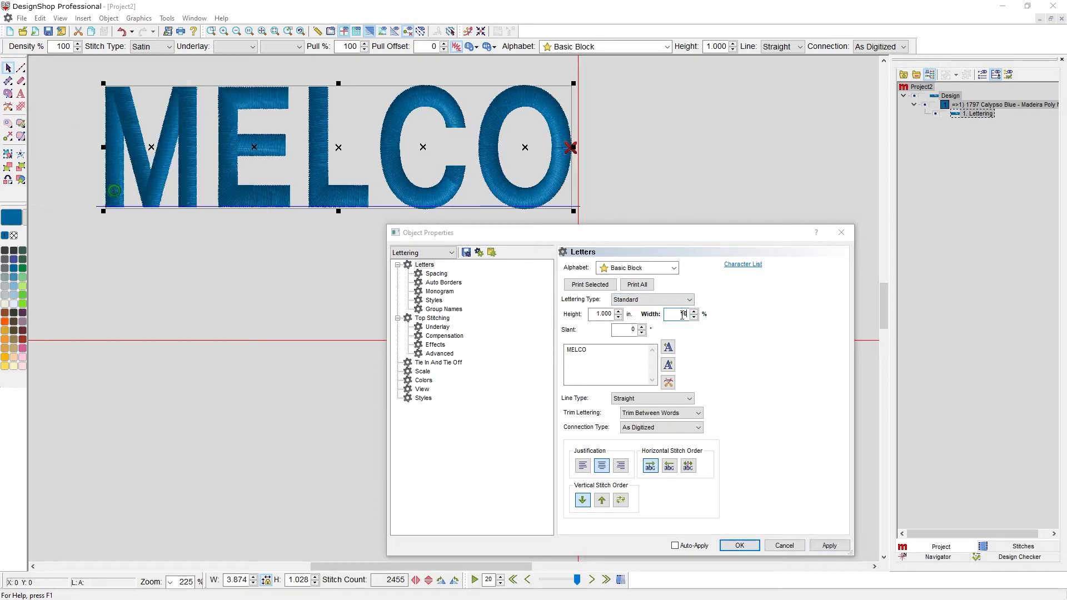
click(829, 545)
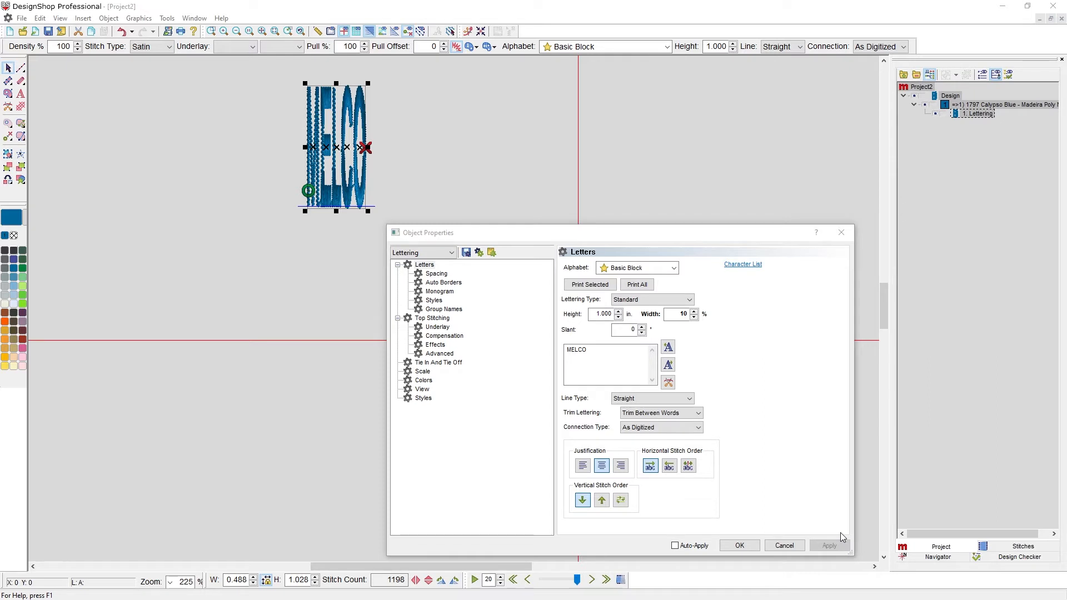
Step: Set the MELCO lettering's width back to 100% and apply it
click(688, 314)
text(1)
click(824, 547)
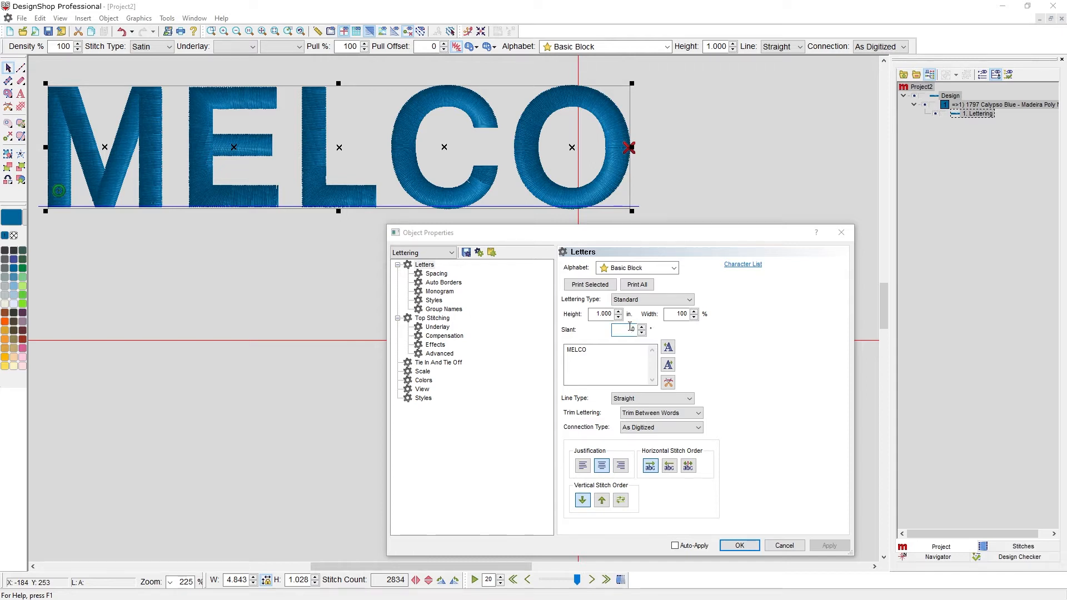
Step: Slant the MELCO lettering by 20° and apply it, followed by a reversed slant of -20°
text(2)
click(831, 548)
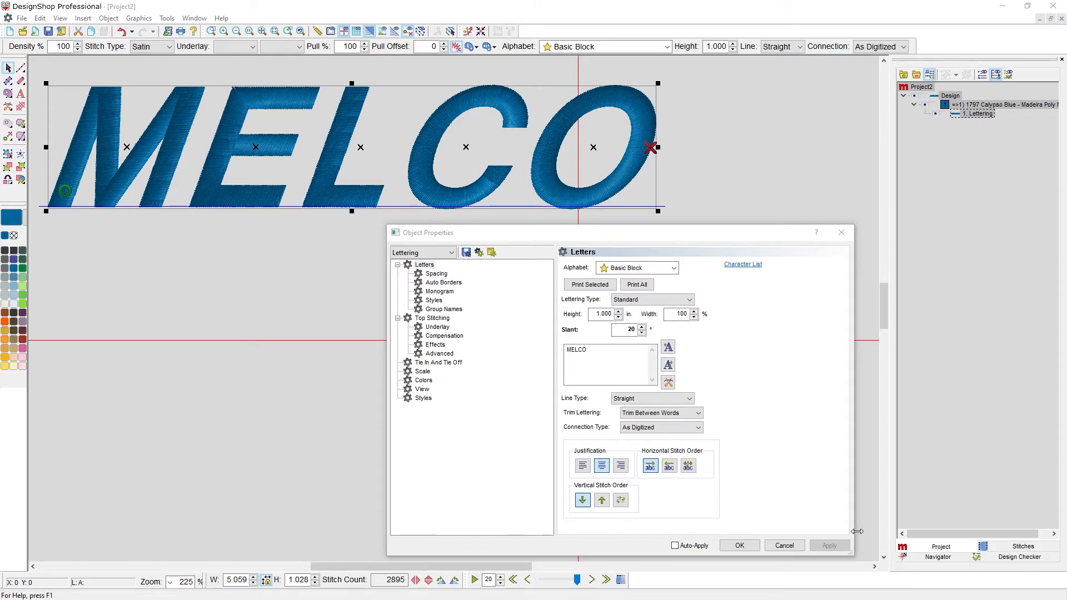
click(628, 330)
text(-)
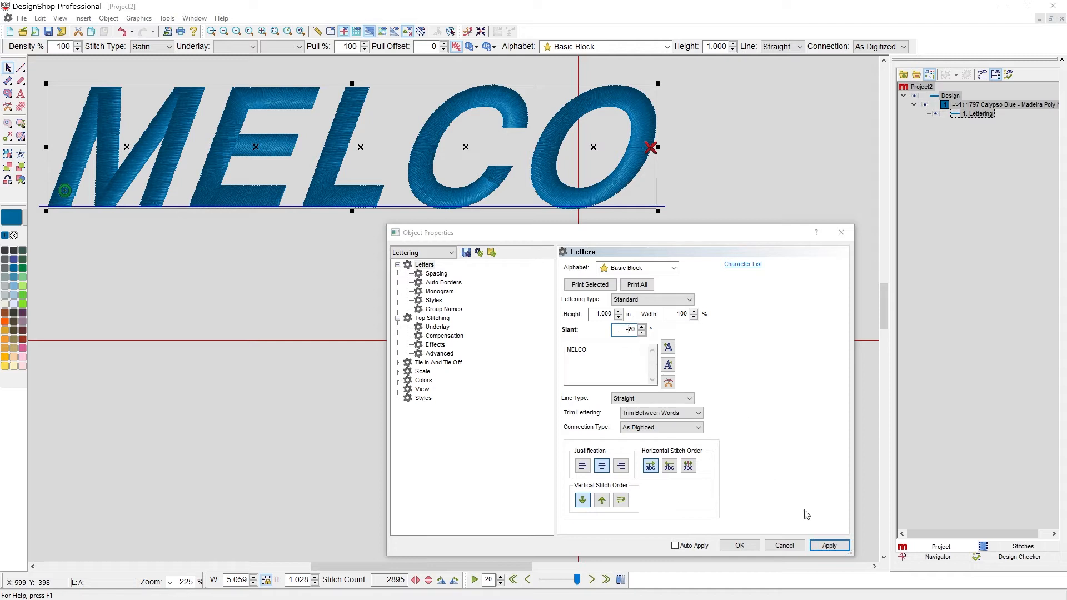
click(834, 546)
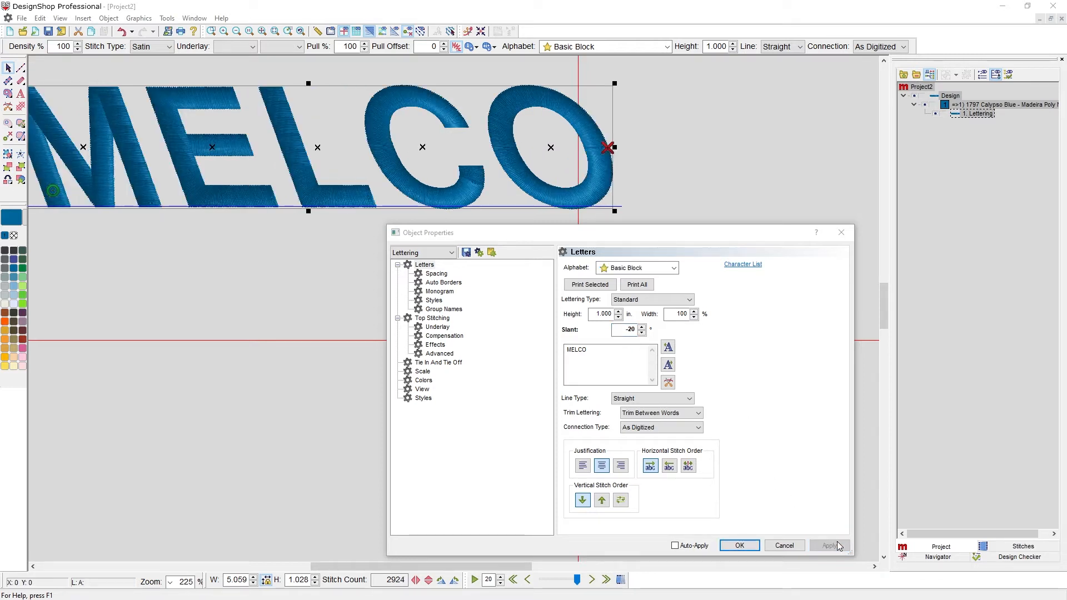
Step: Set the MELCO lettering's slant to -60° and apply it, followed by a slant of 10°
click(622, 329)
click(831, 544)
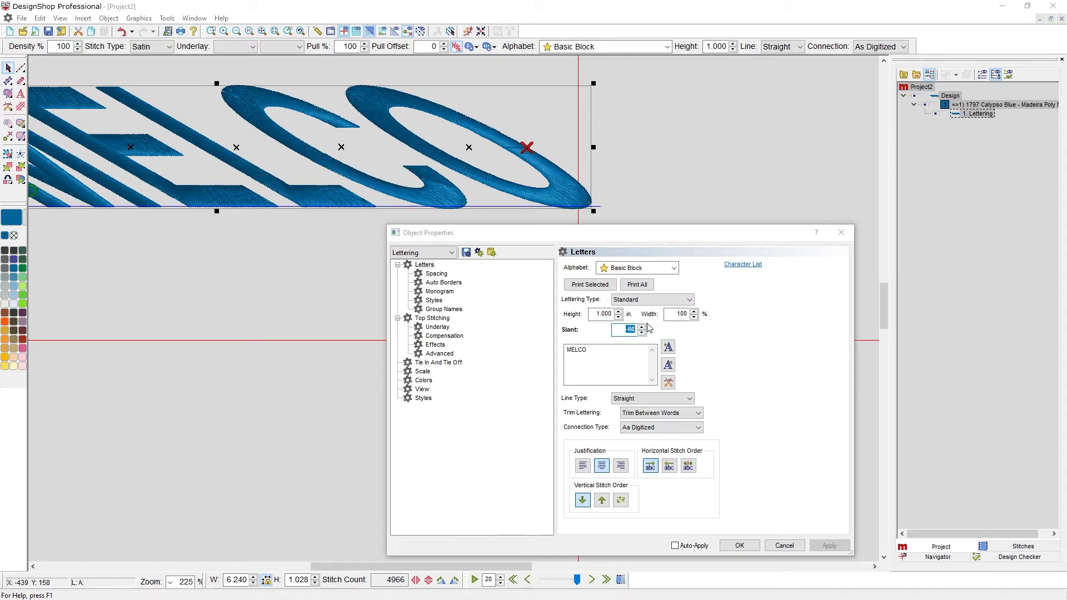
text(10)
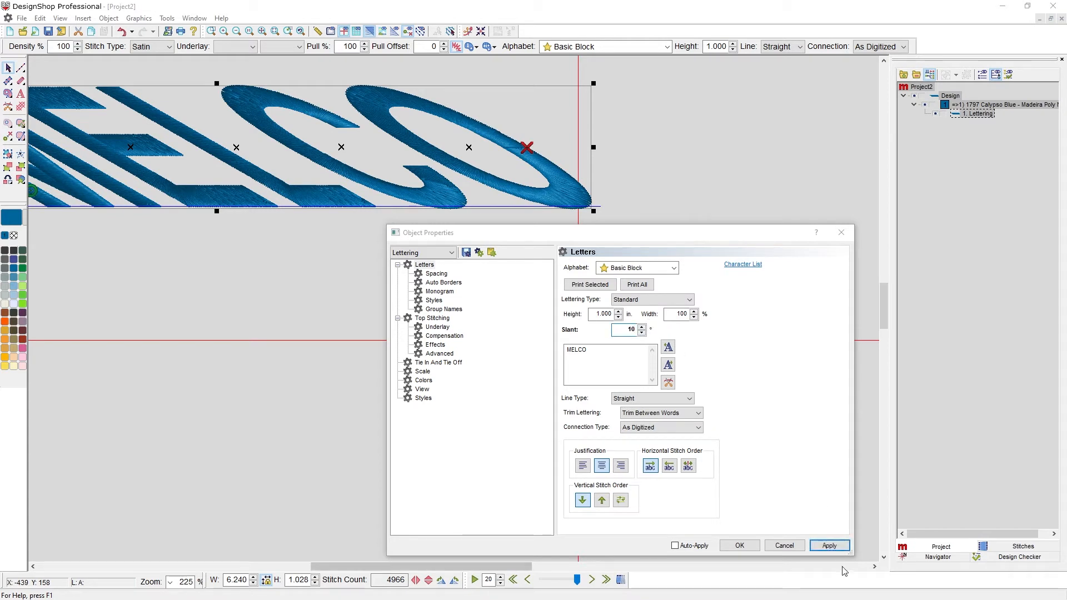
click(829, 546)
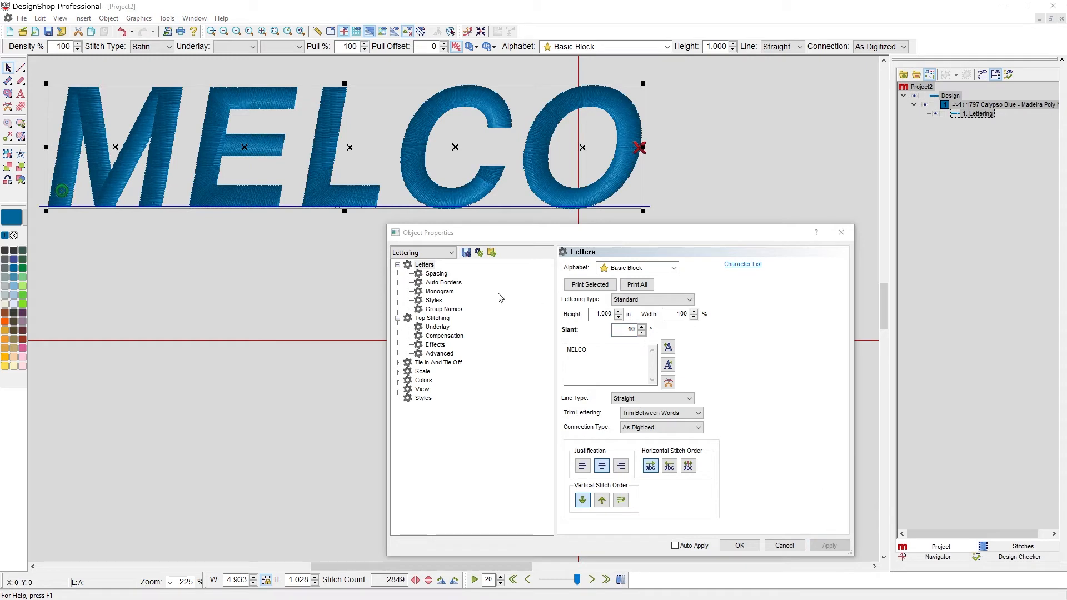
Step: Set the MELCO lettering's slant back to 0°
double_click(627, 329)
text(0)
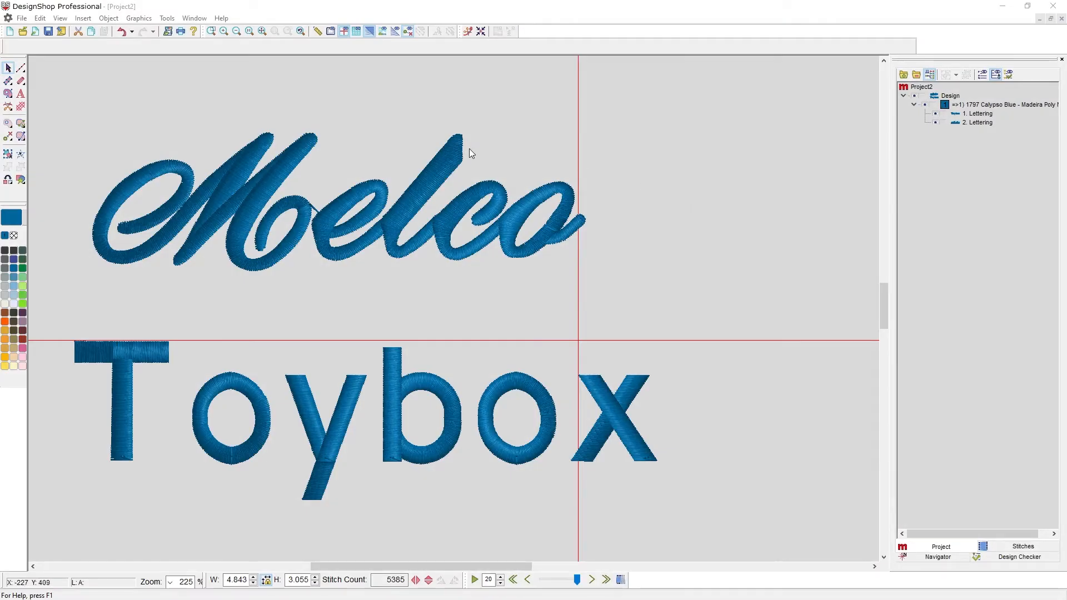
Step: Open the object properties of the script Melco lettering and move the dialog clear of most of the word
click(476, 169)
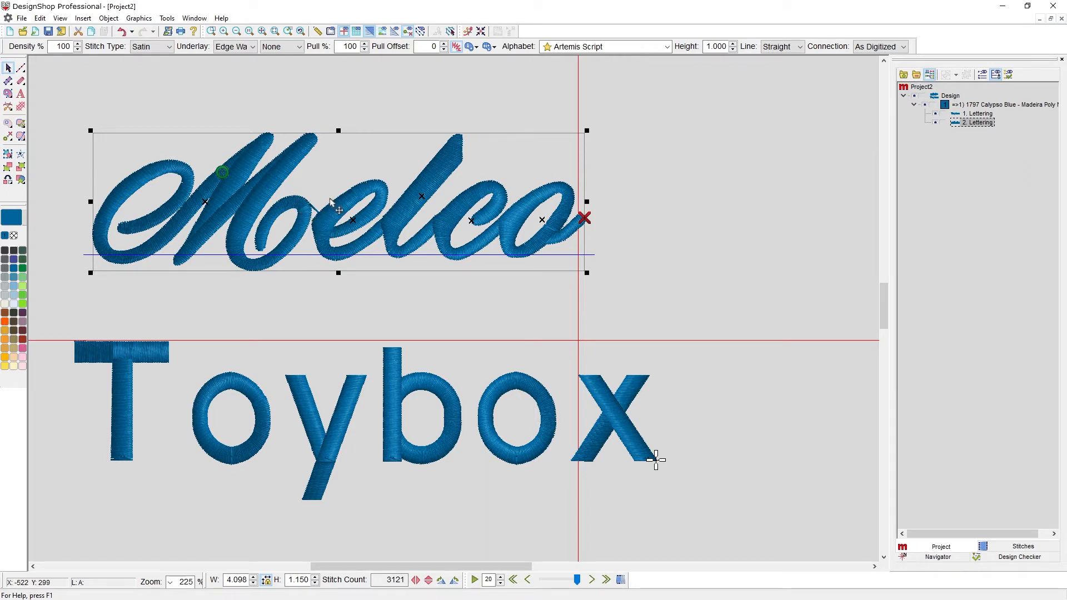
right_click(394, 161)
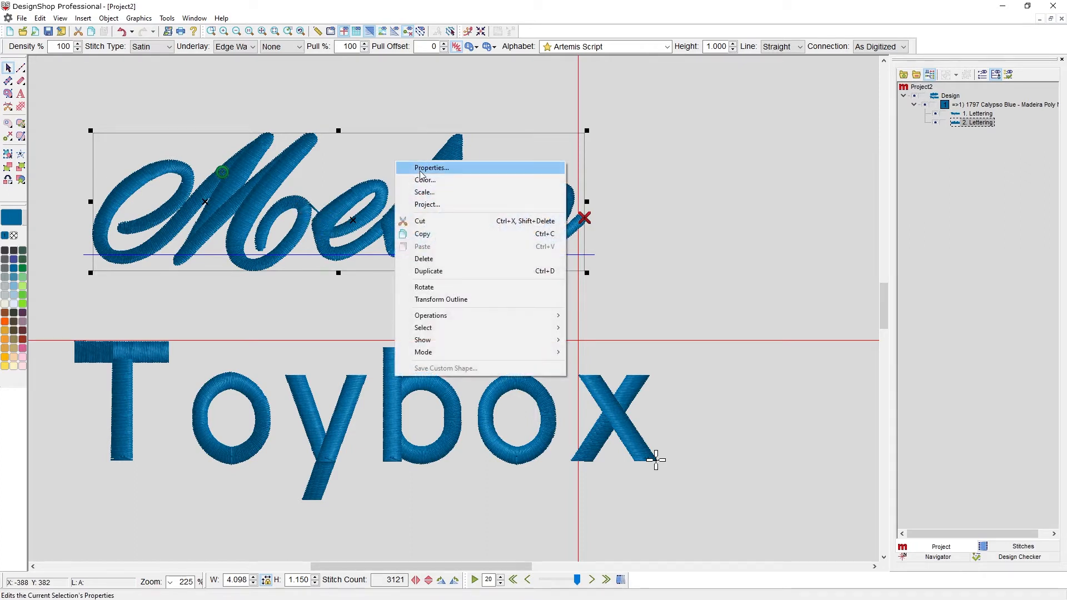
click(425, 167)
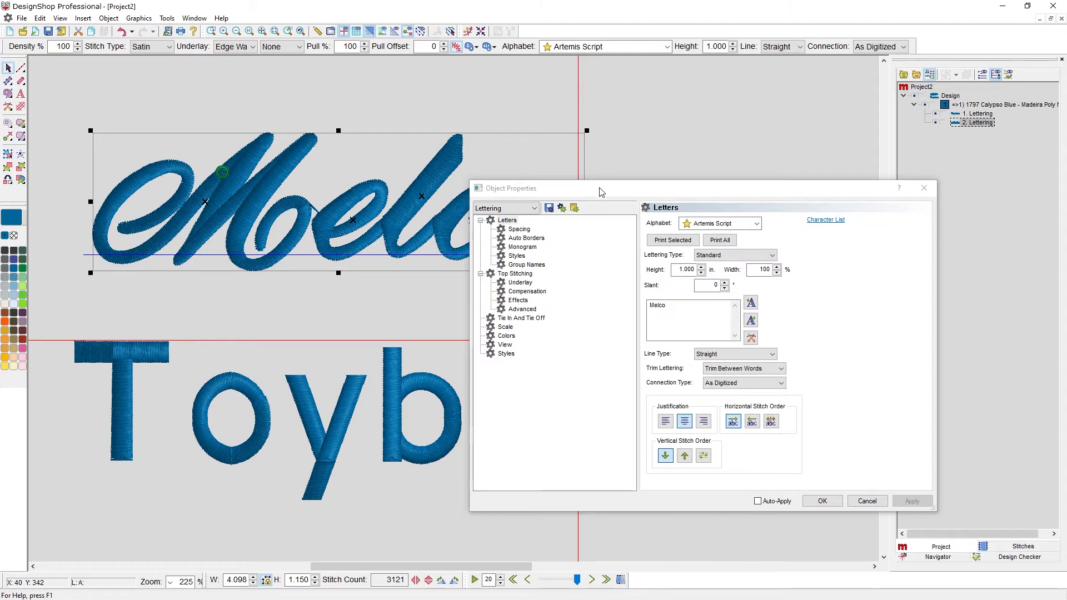
drag(602, 191, 650, 70)
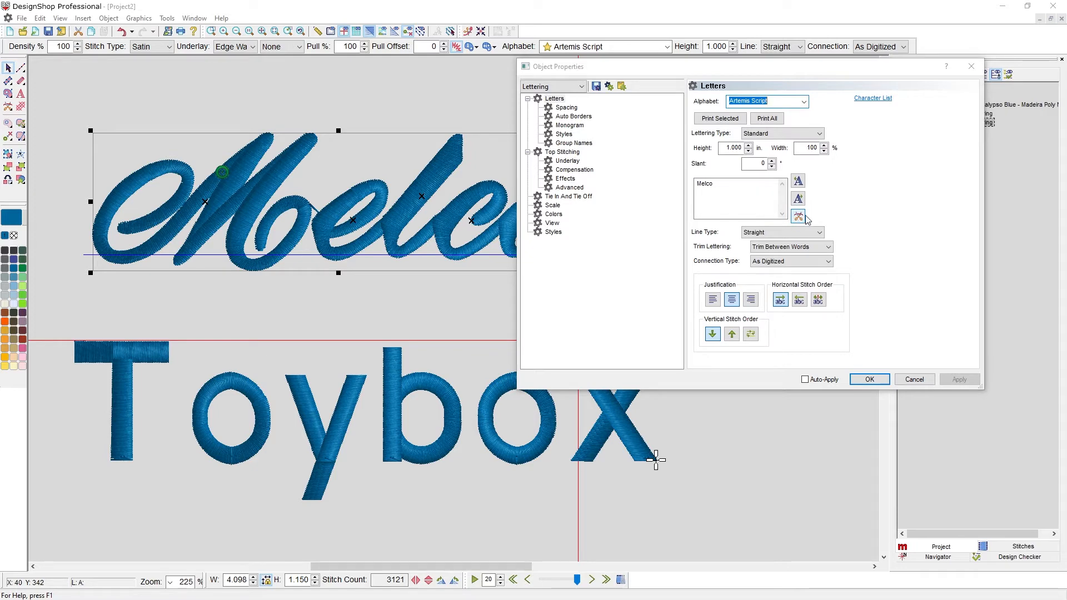
Step: Insert a trim command after the M in the Melco lettering text and apply it
click(702, 183)
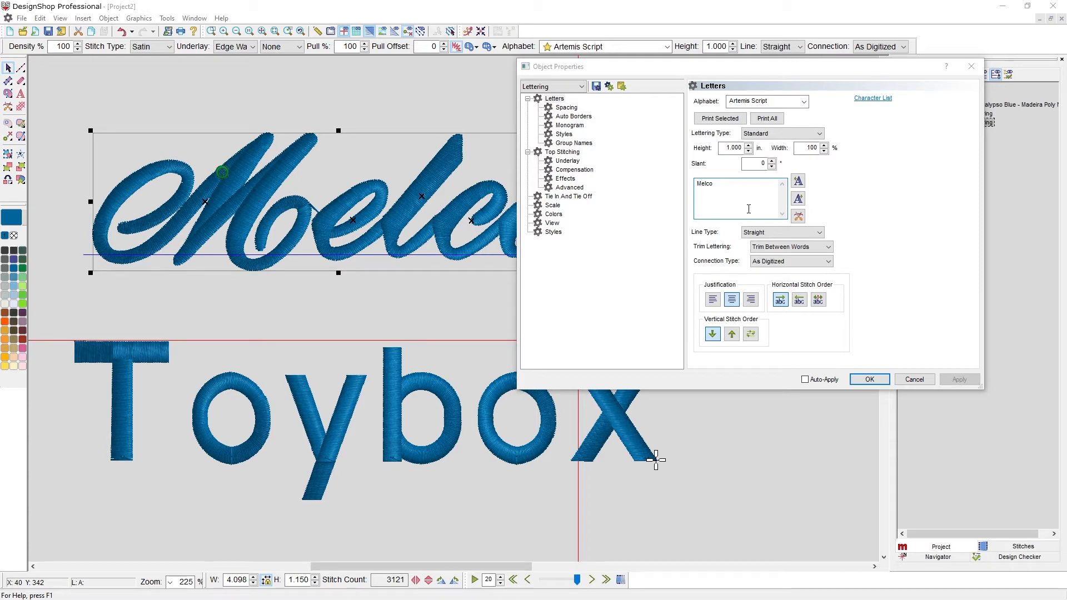
click(800, 217)
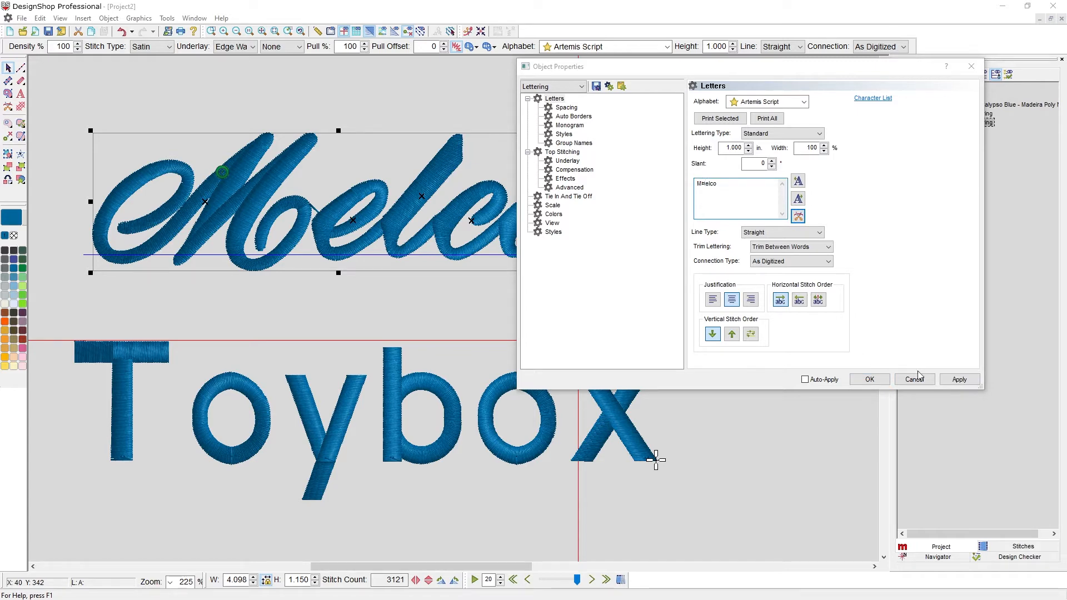
click(960, 379)
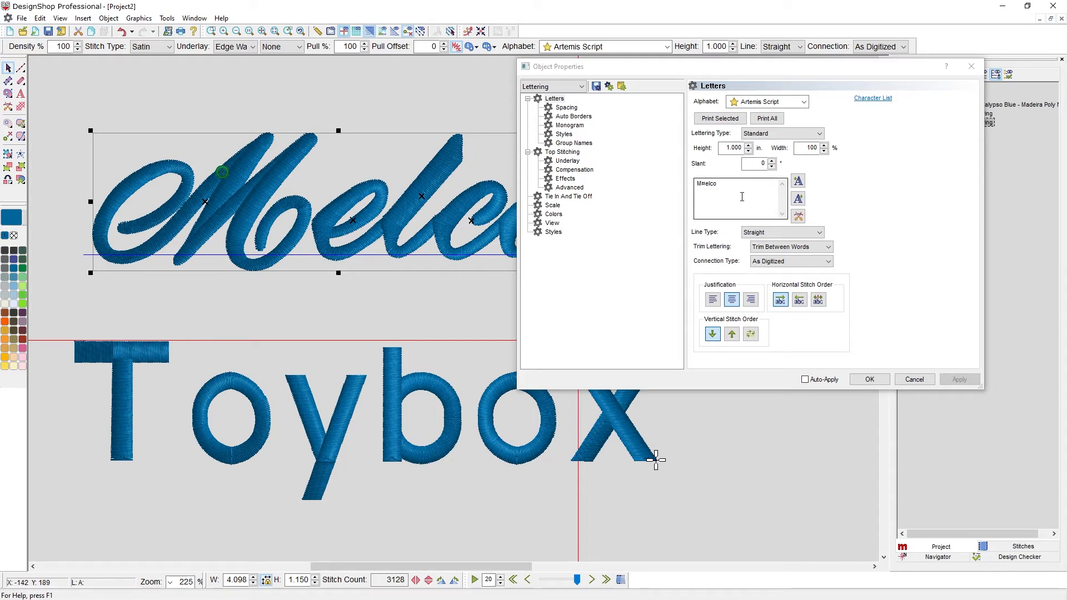
Step: Set Trim Lettering to Only When Specified for the Melco text and check the matching setting under Tie In And Tie Off
click(710, 185)
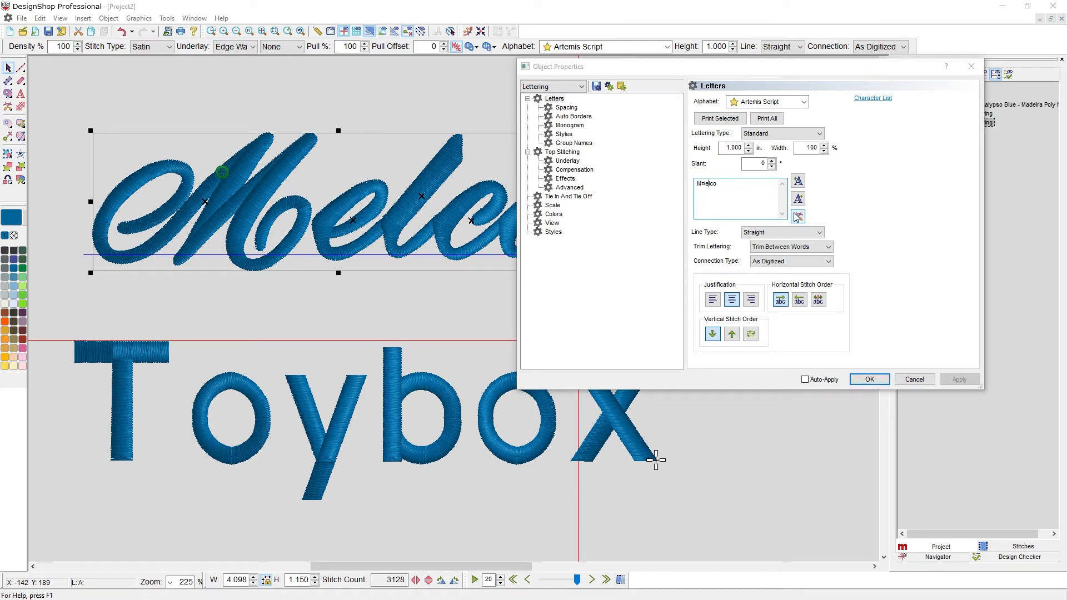
click(772, 253)
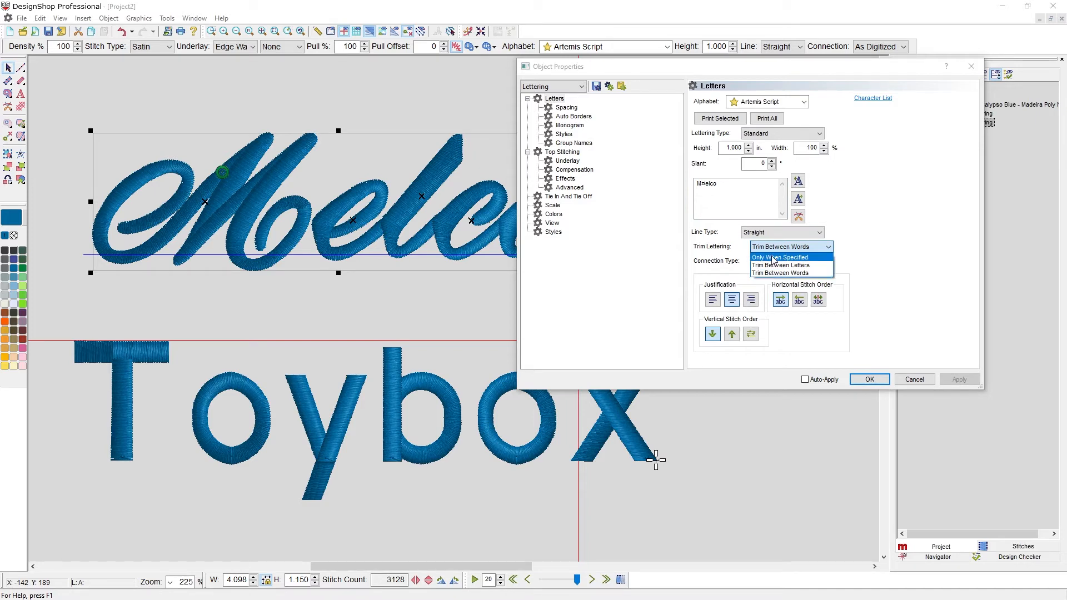
click(776, 257)
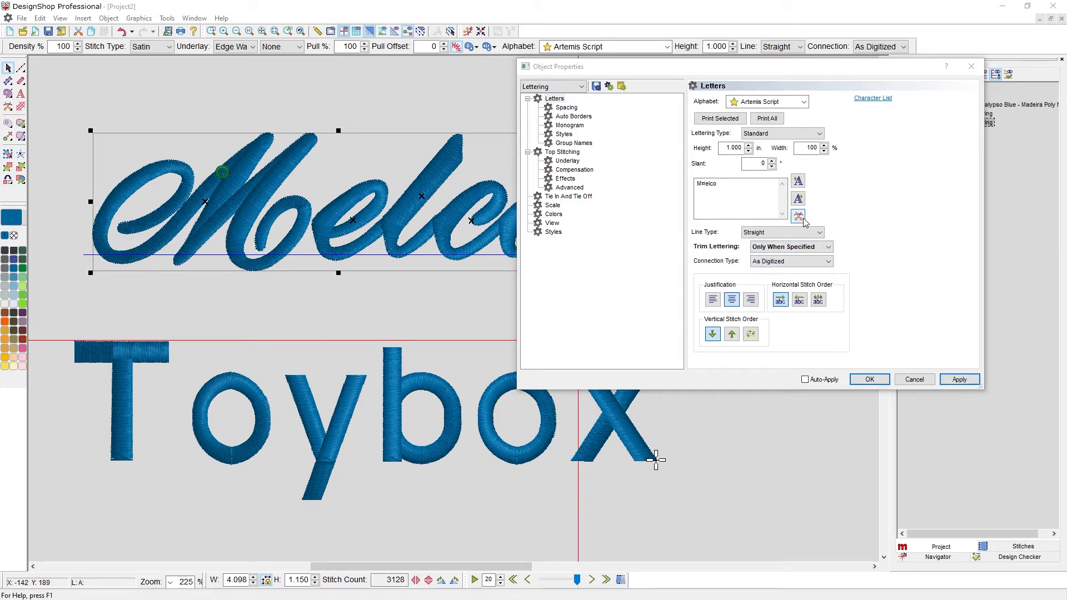
click(568, 196)
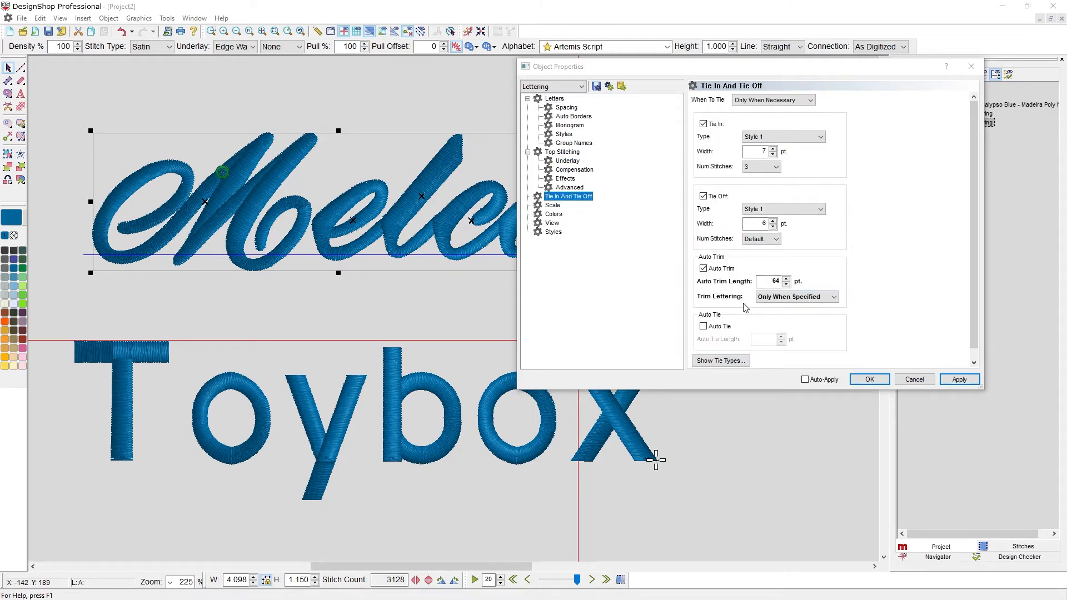
click(555, 100)
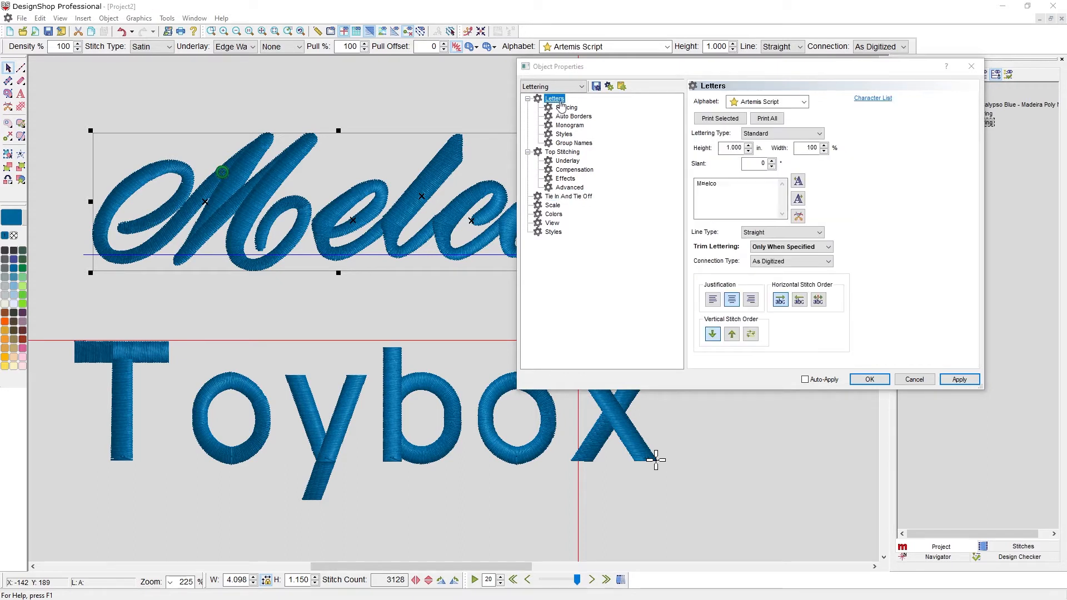
Step: Try Trim Between Letters for the Melco text, and return Trim Lettering to Trim Between Words and apply it
click(789, 247)
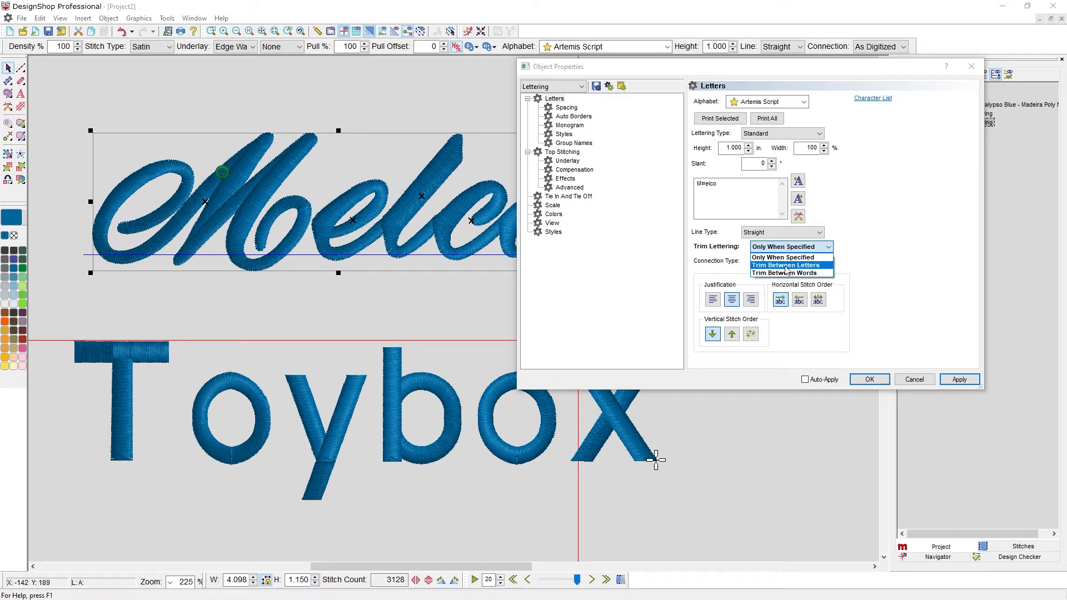
click(787, 266)
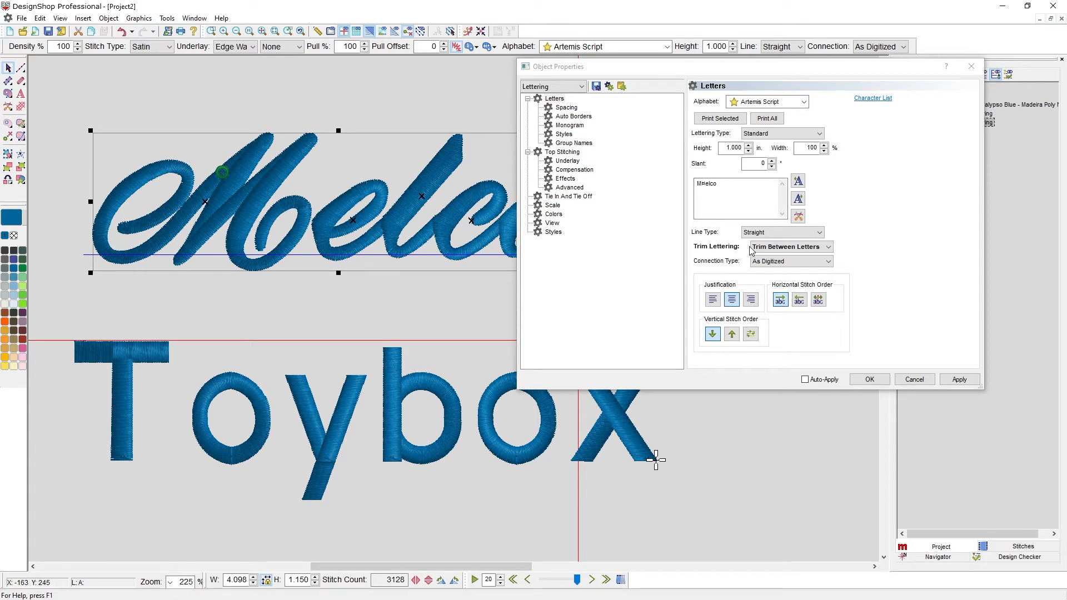
click(767, 250)
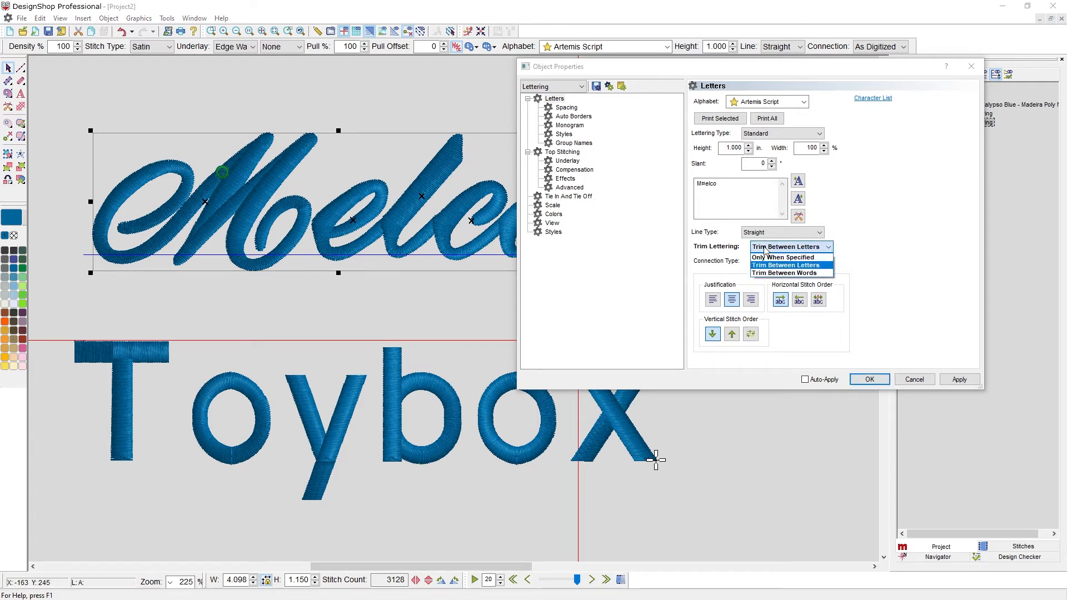
click(772, 273)
click(956, 378)
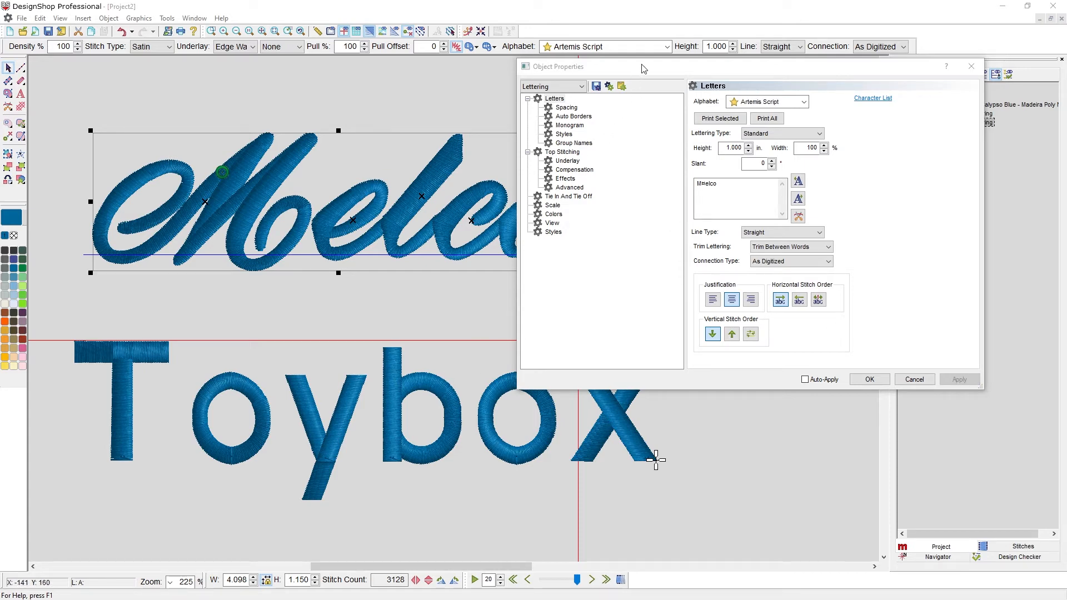
Step: Select the Toybox lettering, insert one spacing-reduction symbol between the T and the first o, and apply it
drag(637, 67, 669, 28)
click(428, 444)
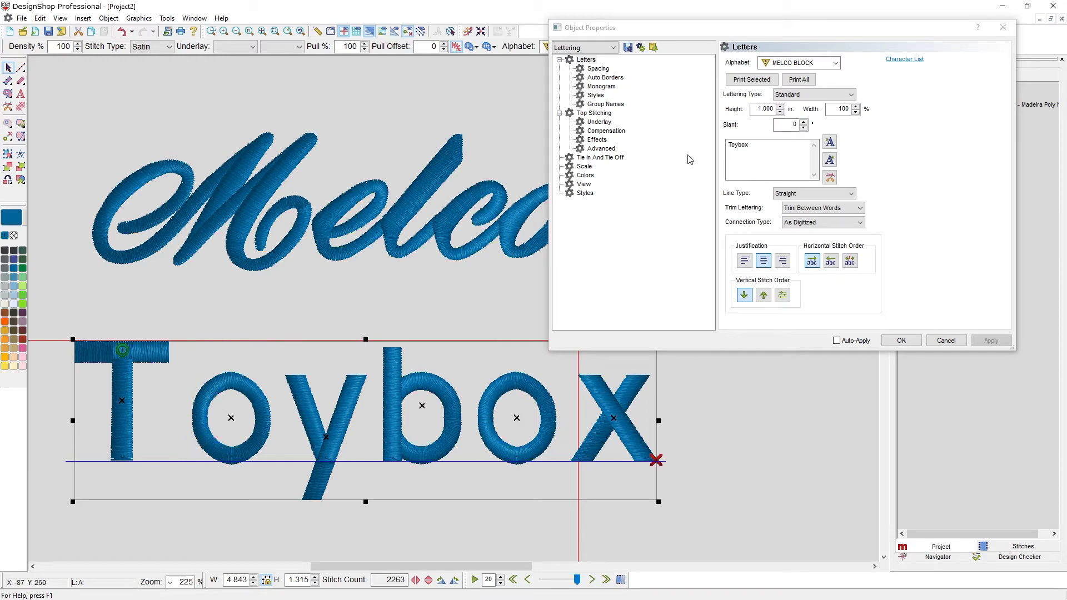
click(734, 145)
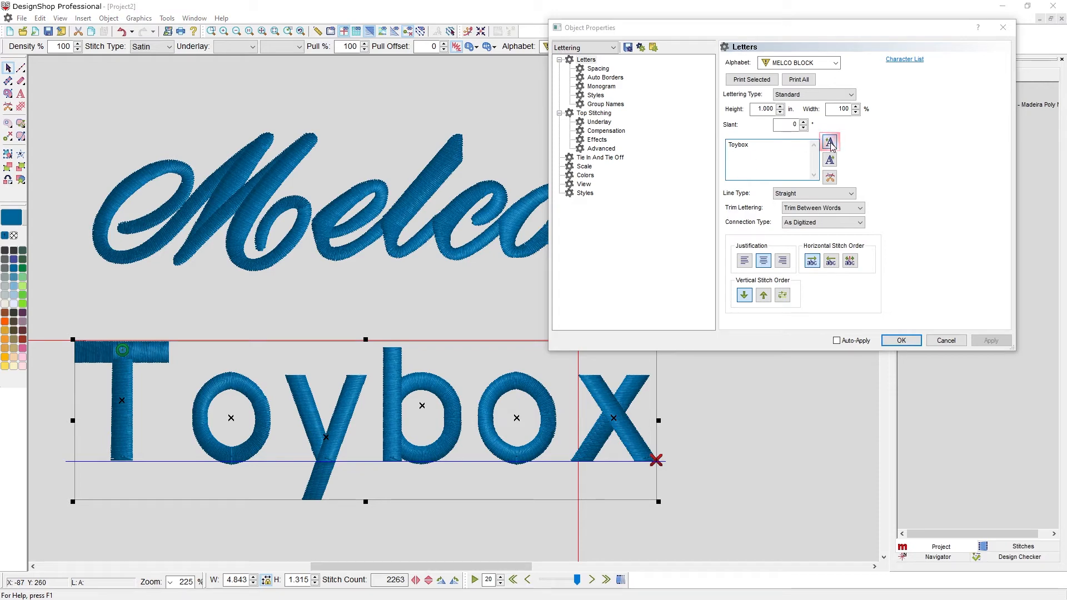
text(e)
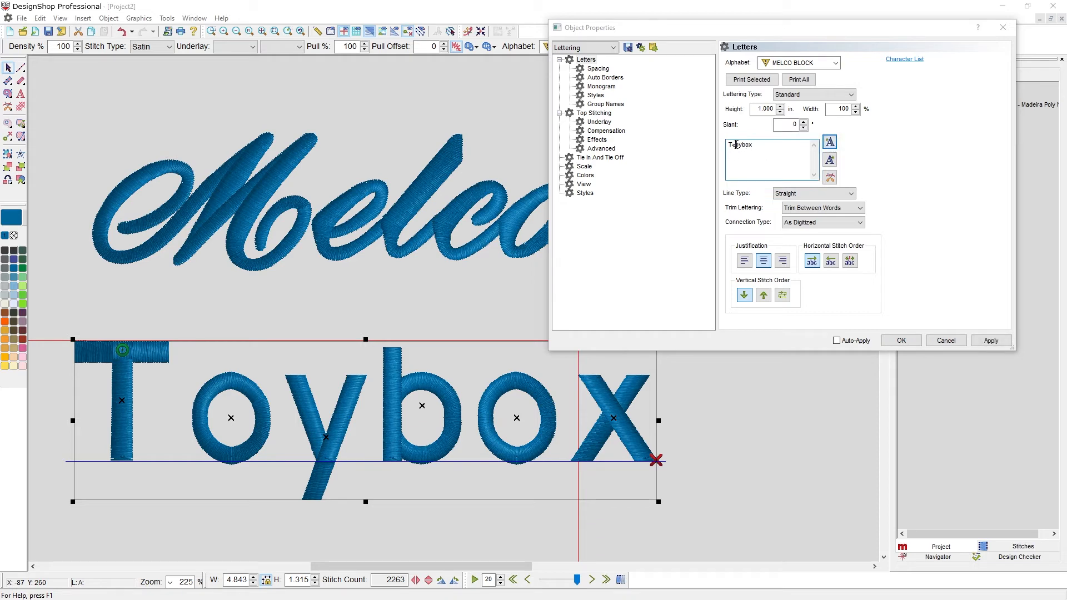
click(987, 344)
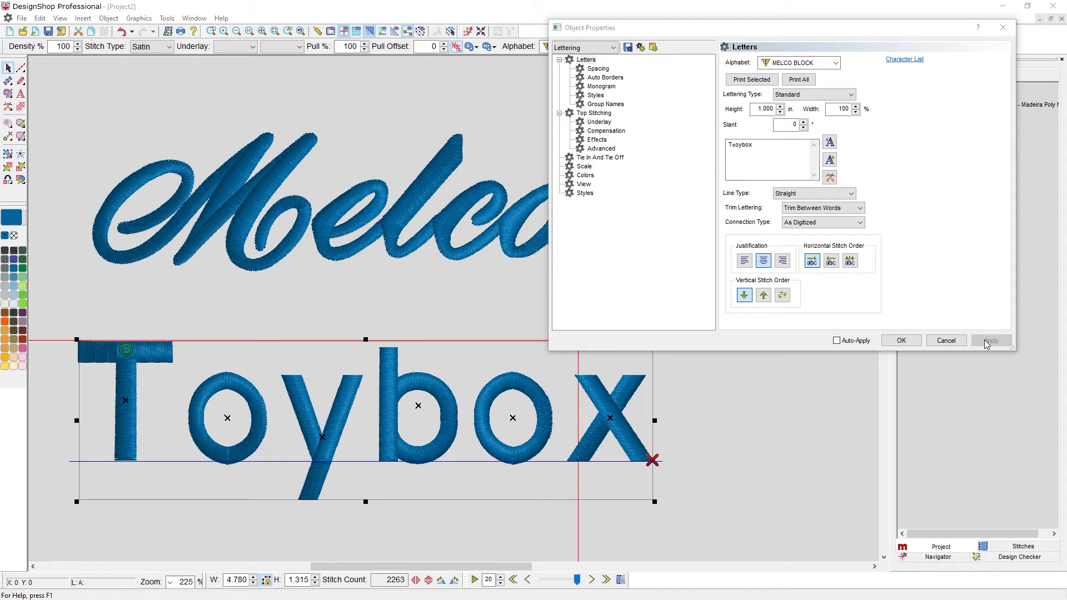
Step: Add a second spacing-reduction symbol between the T and the first o of Toybox and apply it
click(735, 144)
text(ee)
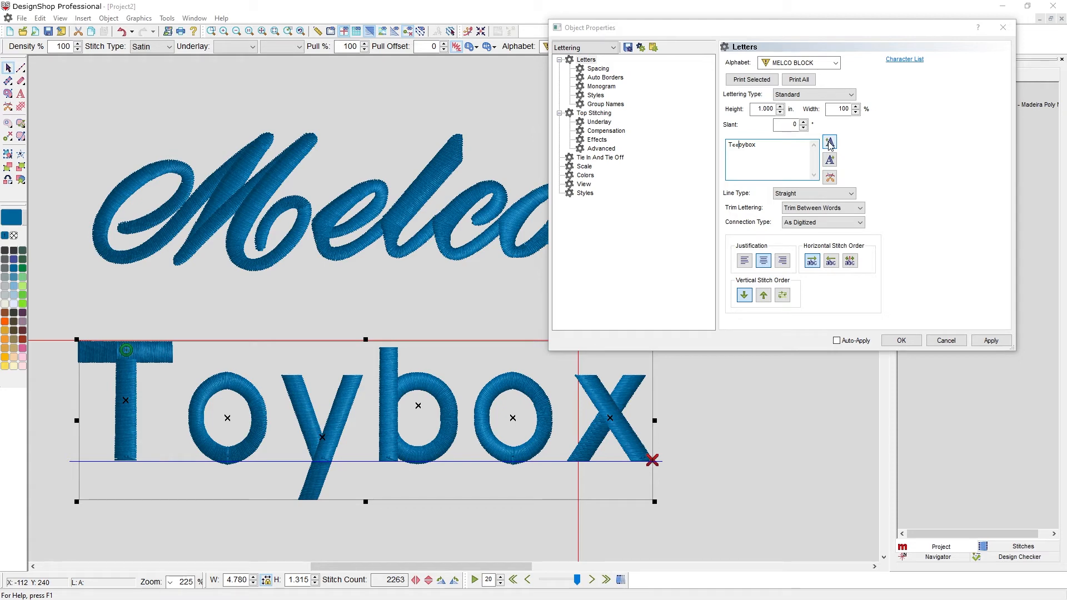
click(998, 343)
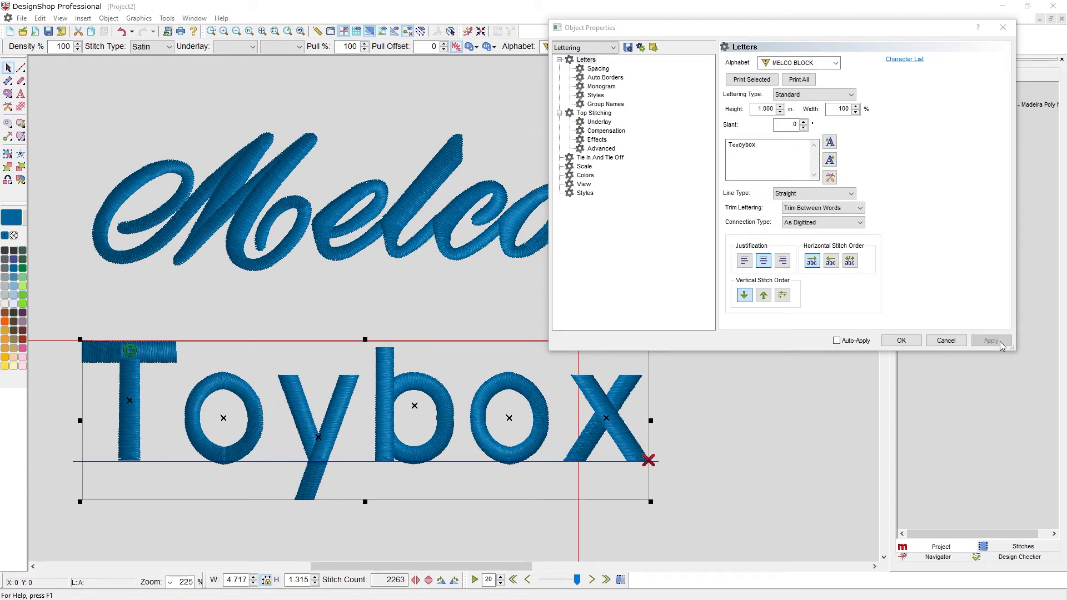
Step: Insert eight more spacing-reduction symbols between the T and the first o of Toybox and apply the tighter kerning
click(738, 145)
click(835, 143)
click(835, 143)
click(835, 143)
click(835, 143)
click(834, 142)
click(834, 142)
click(835, 143)
click(834, 143)
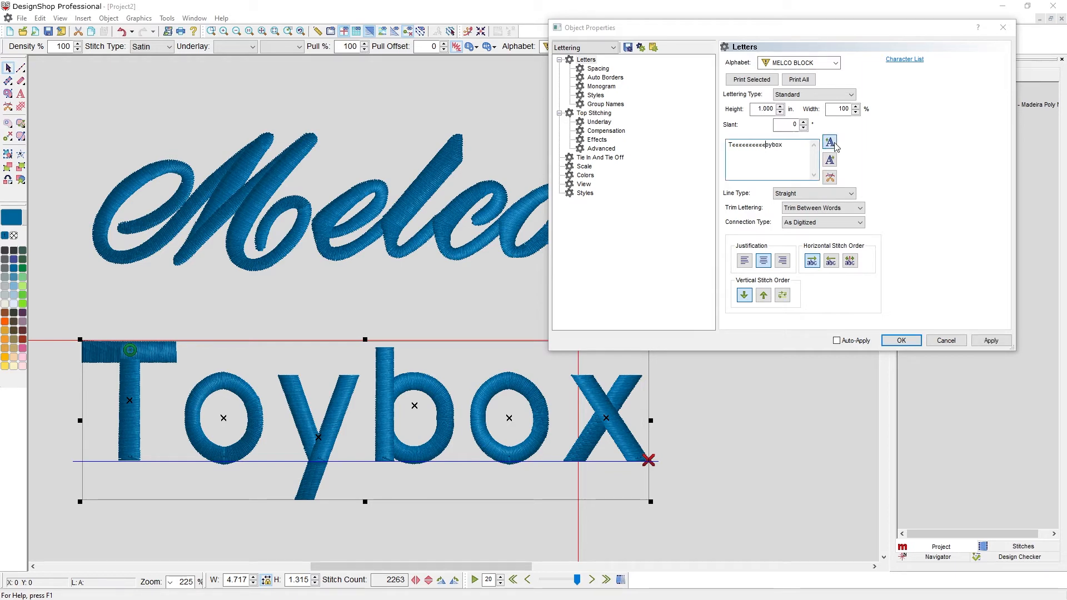
click(995, 340)
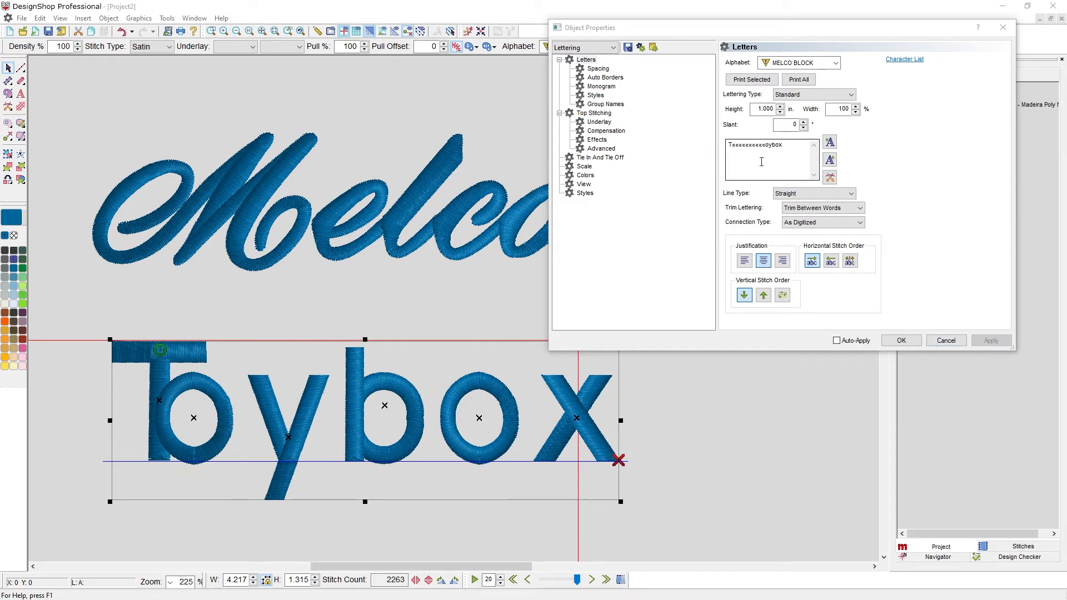
Step: Delete three of the spacing-reduction symbols after the T in the Toybox text and apply the change
drag(758, 146, 752, 145)
key(Delete)
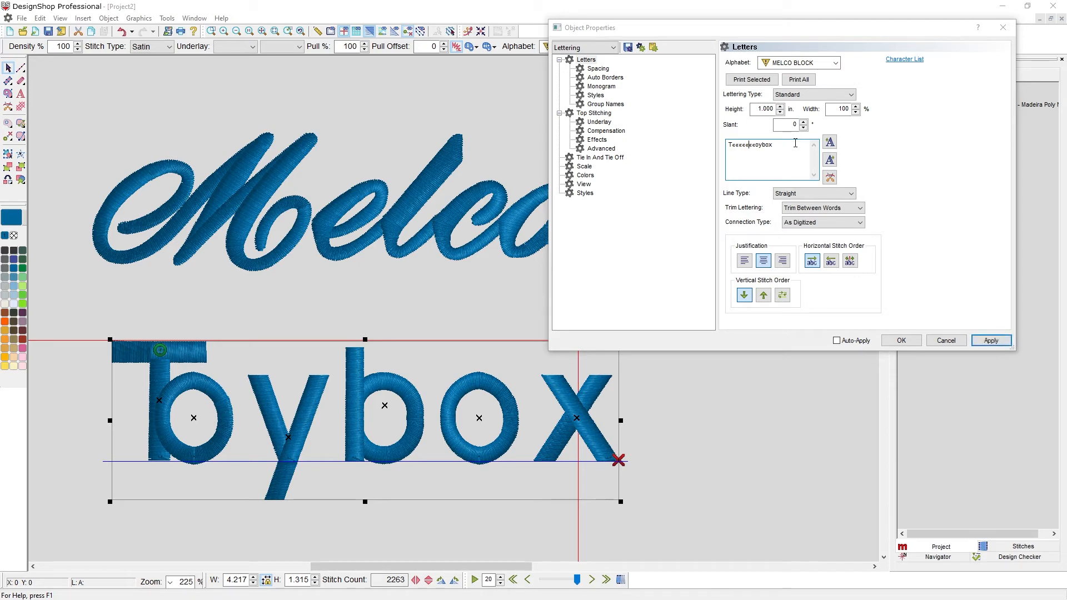
click(991, 340)
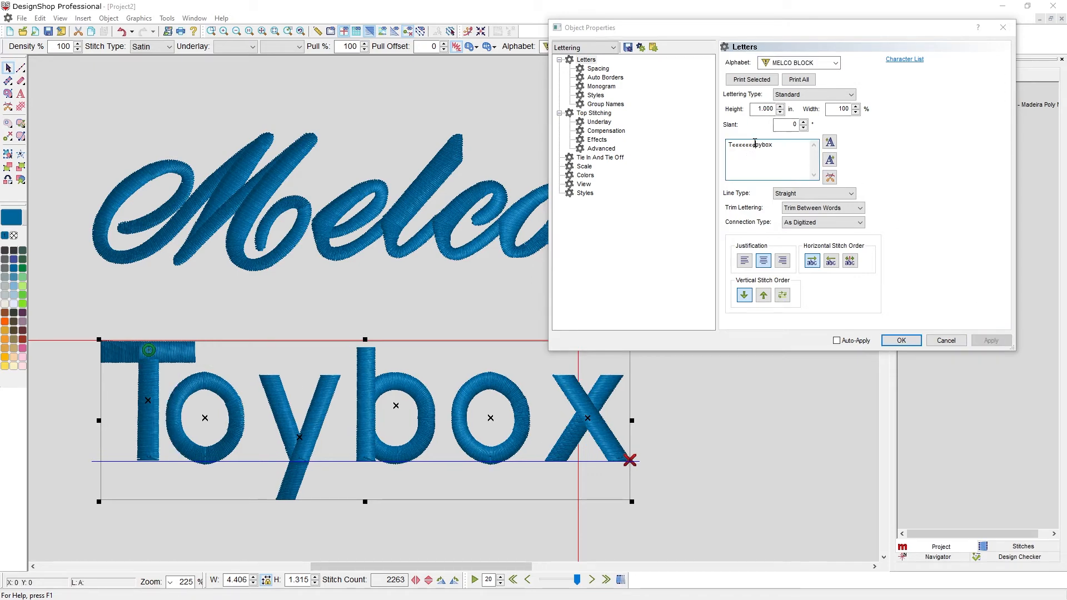
Step: Remove three further spacing-reduction symbols, leaving four between the T and the first o of Toybox, and apply
drag(756, 144, 742, 143)
key(Delete)
click(991, 342)
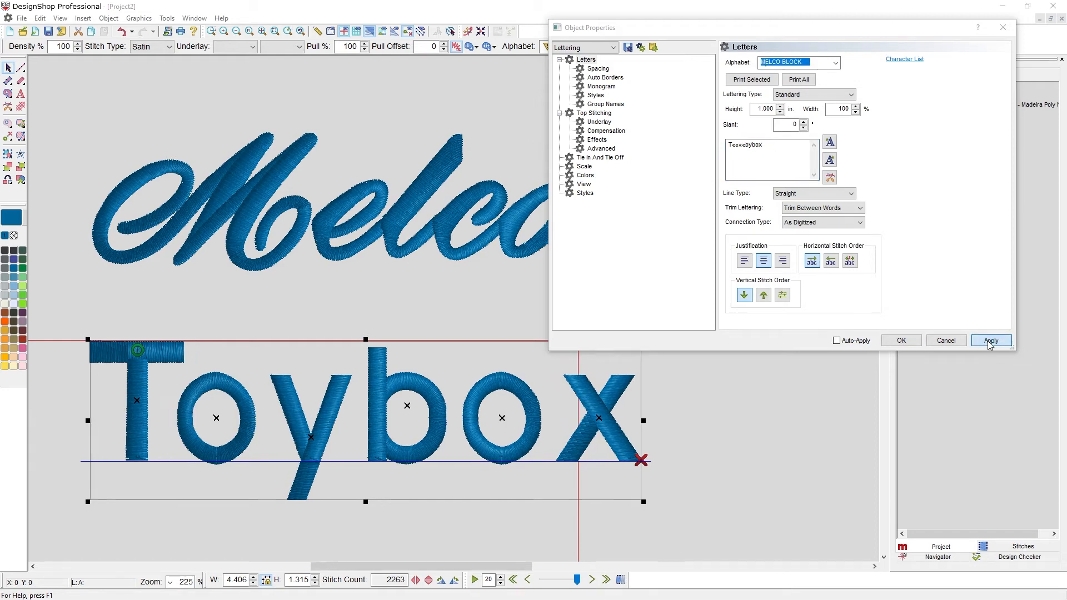
Step: Delete one more spacing-reduction symbol after the T in Toybox, leaving three, and apply the change
click(739, 146)
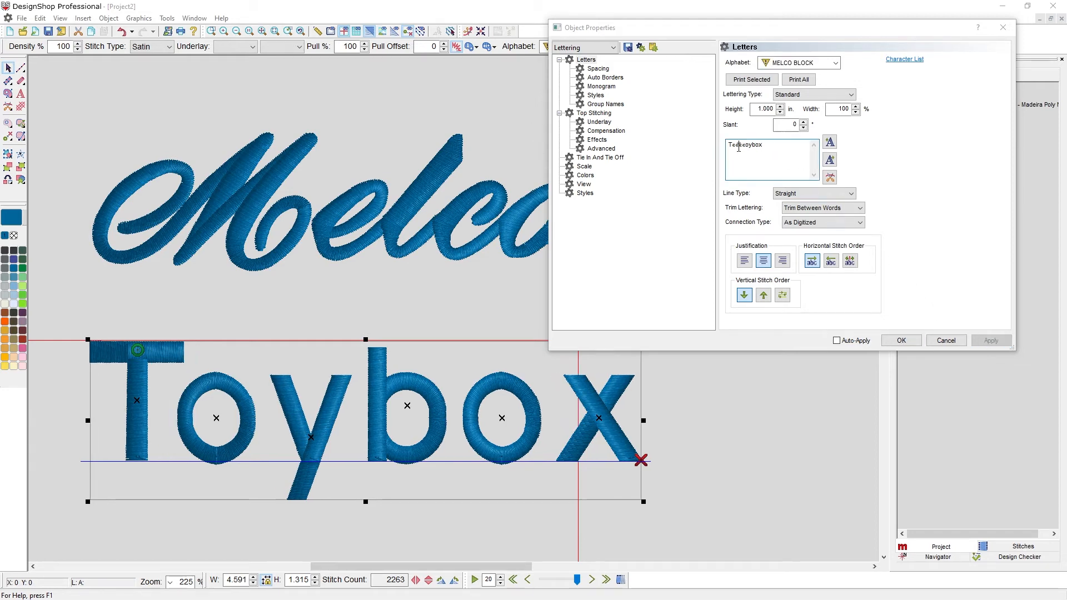
click(837, 139)
click(990, 341)
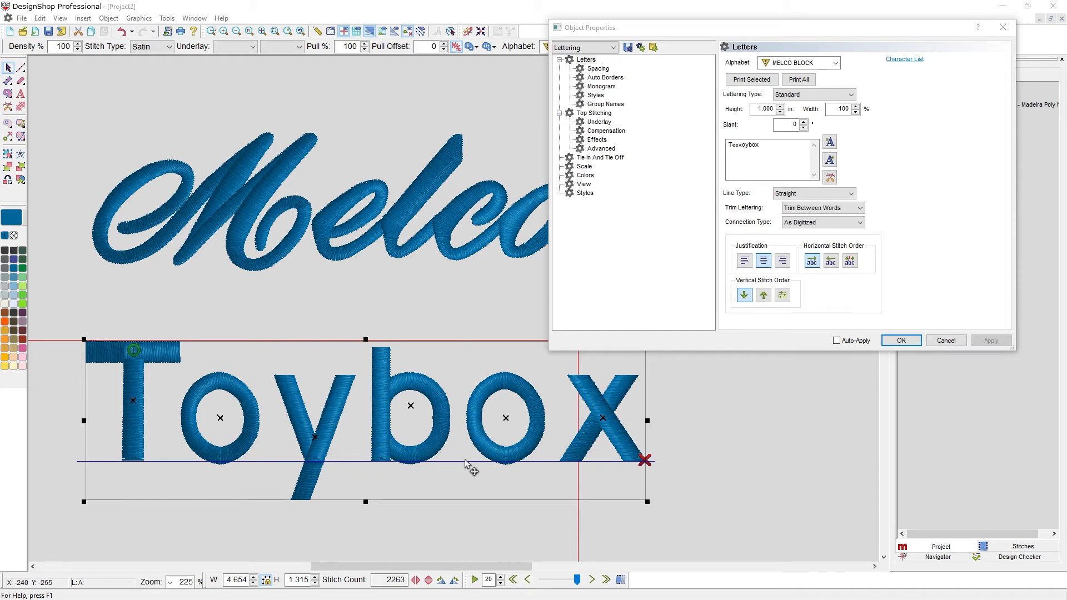
Step: Insert a spacing-increase symbol between the b and o of Toybox and a spacing-reduction symbol between the o and x, and apply
click(752, 146)
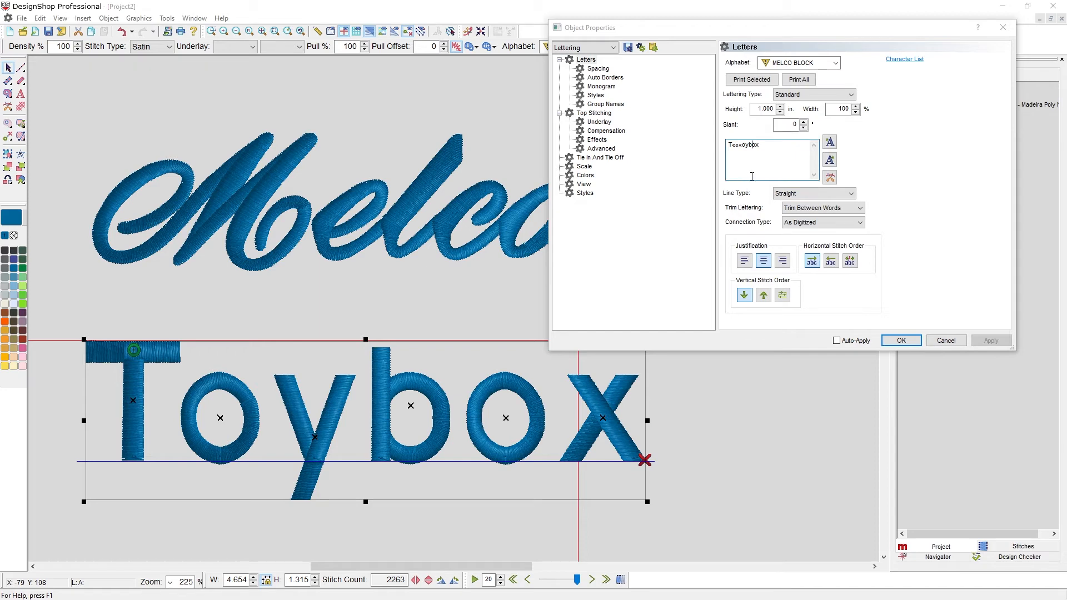
click(830, 160)
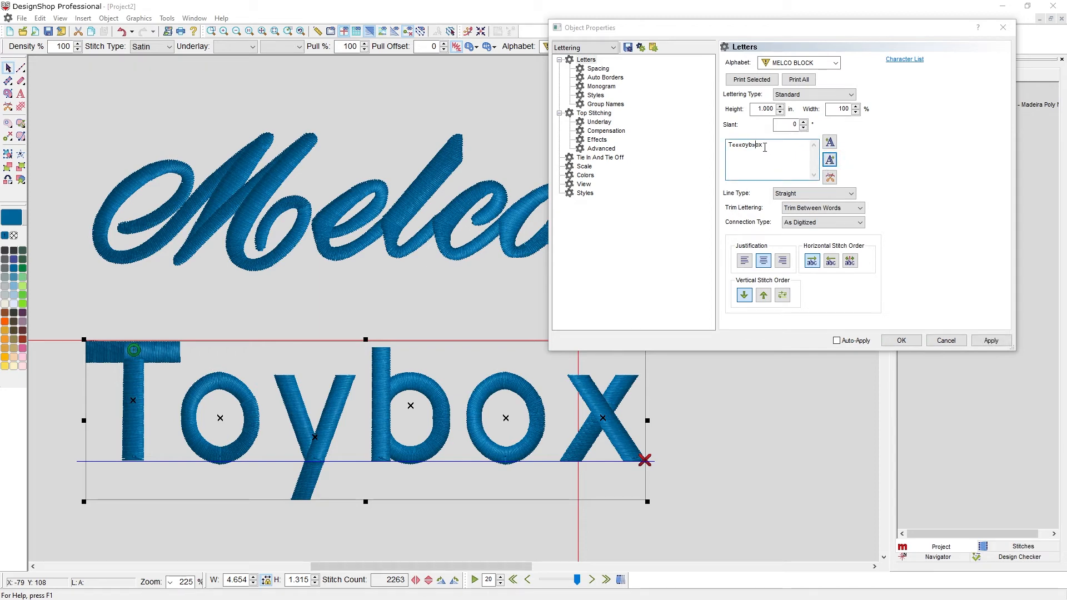
click(830, 143)
click(991, 341)
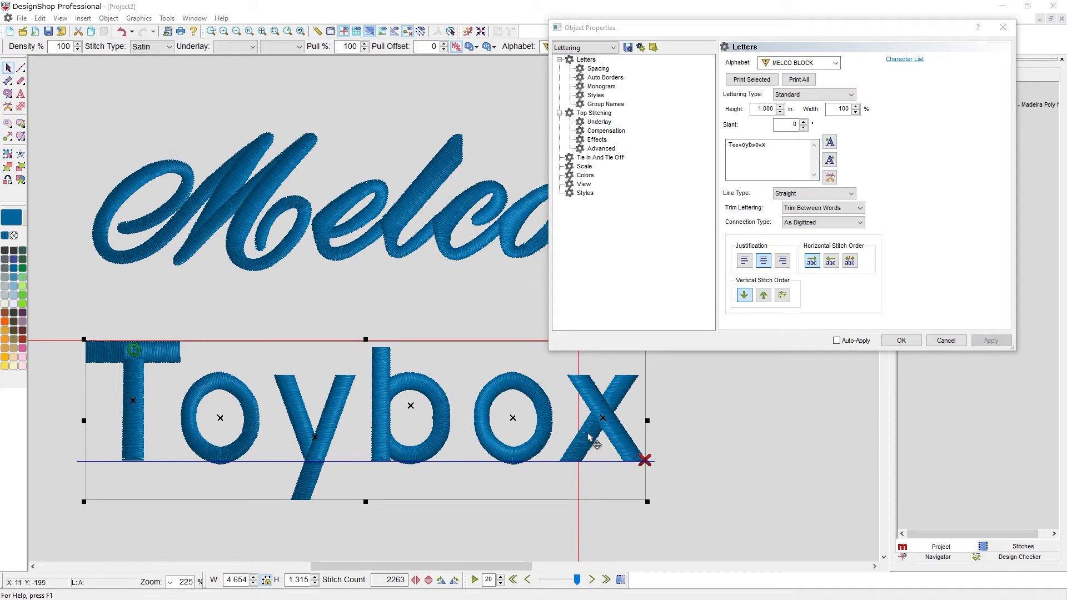
drag(505, 482, 503, 508)
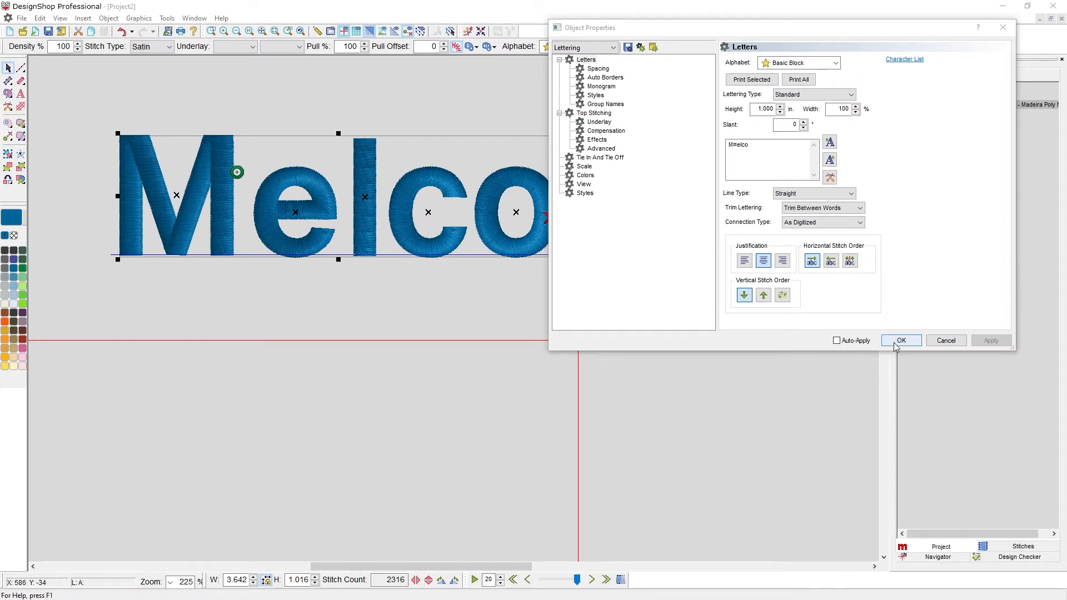
Step: Close the properties and try scaling the Melco lettering proportionally to about 5.13 in wide and, from its centre, to about 4.58 in, undoing both
click(900, 341)
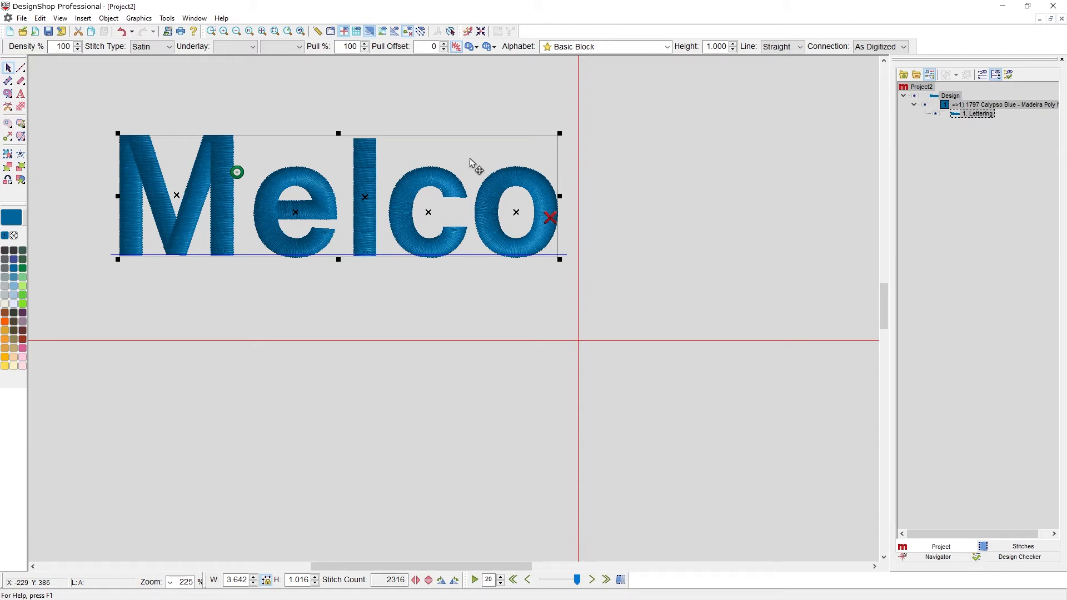
click(463, 293)
click(444, 211)
drag(559, 134, 738, 83)
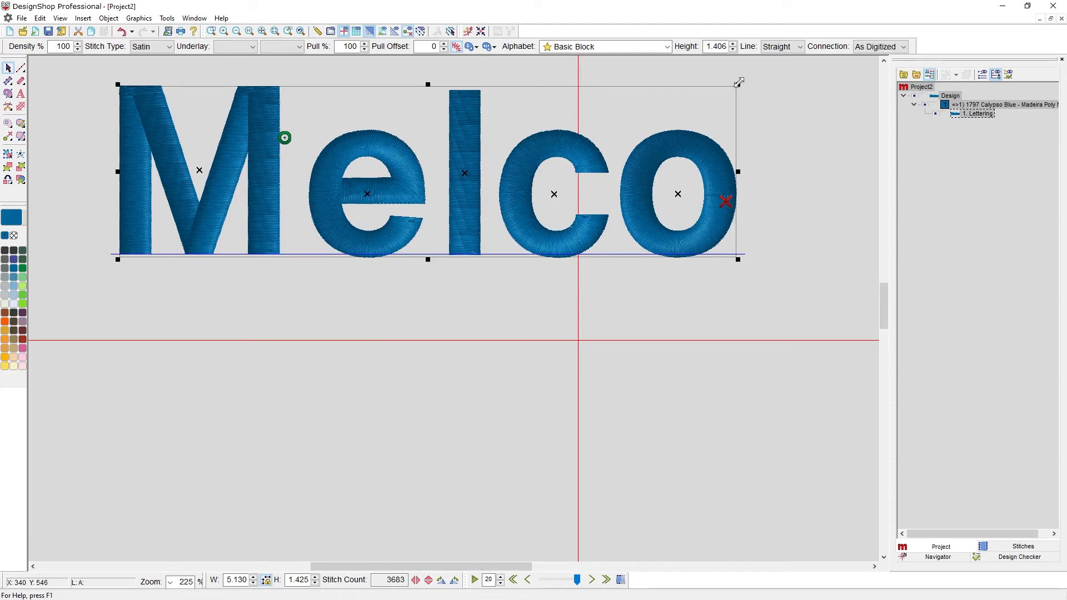
drag(739, 83, 666, 119)
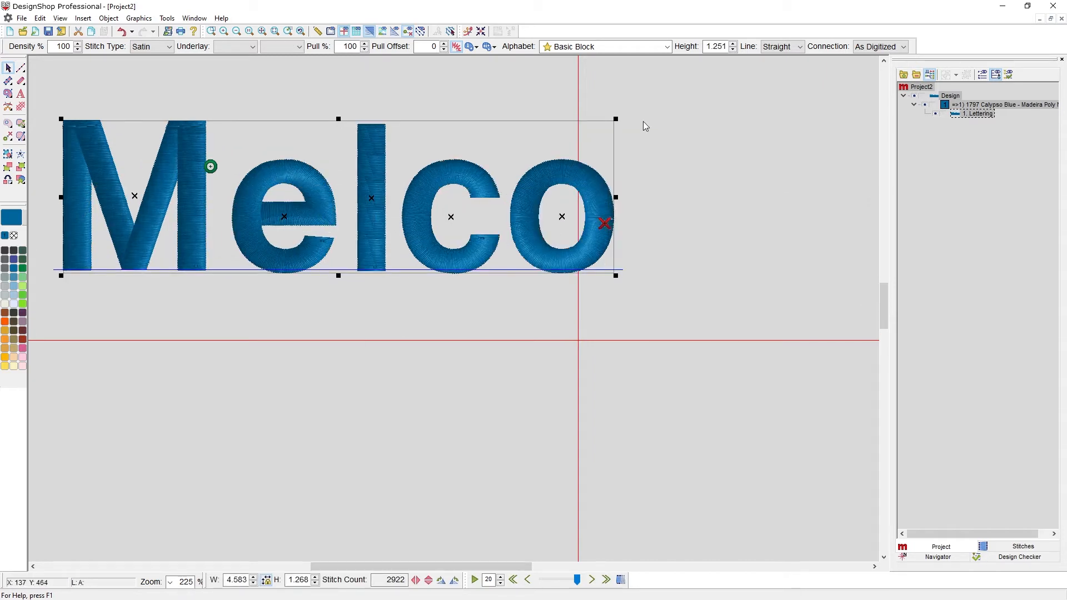
key(ctrl+z)
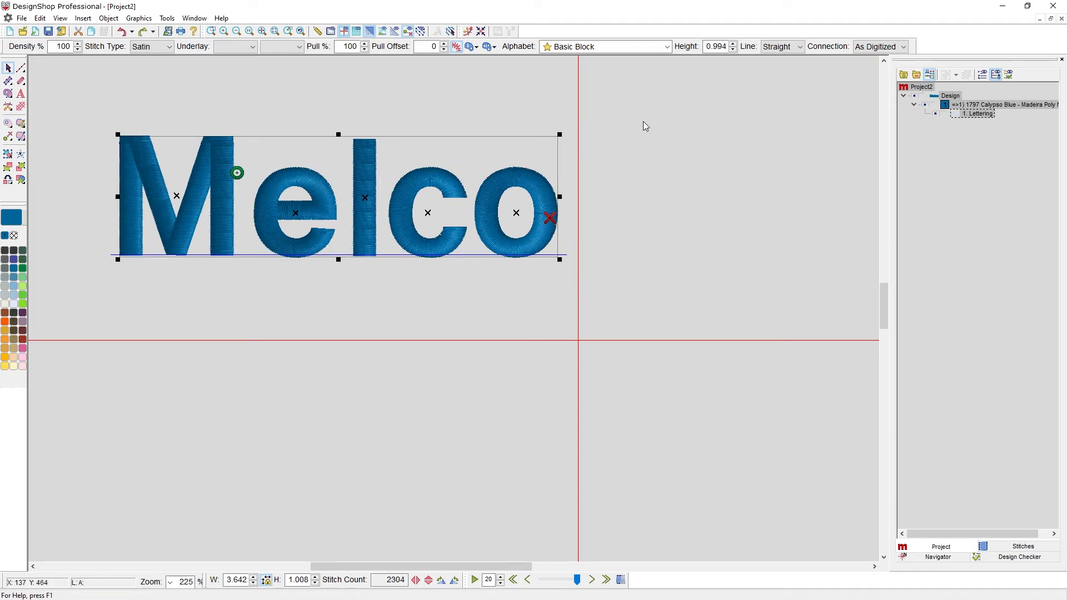
key(ctrl+z)
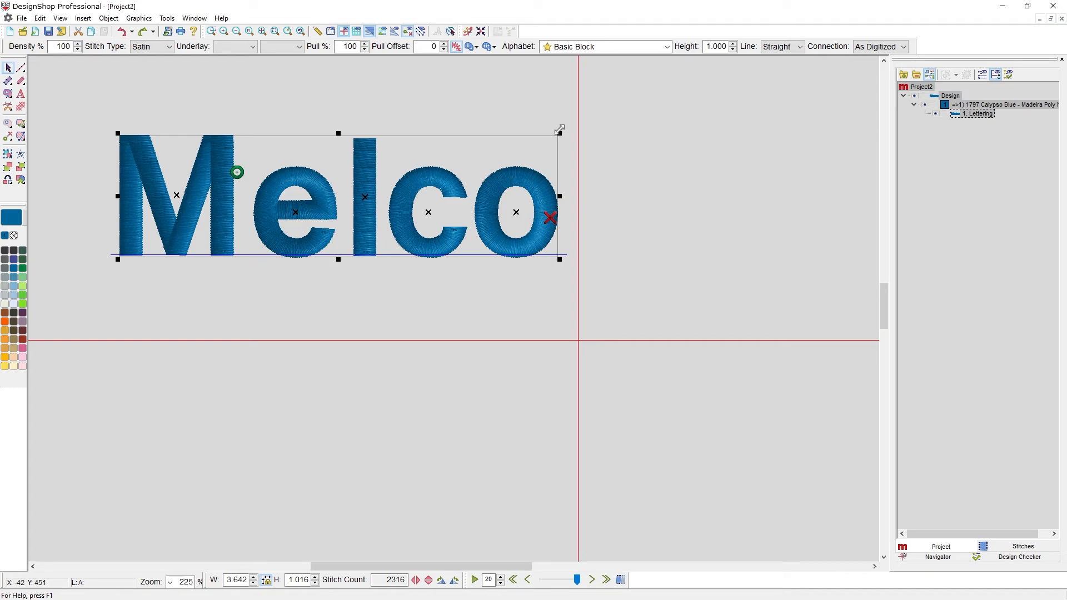
Step: Try scaling the Melco lettering proportionally to about 4.48 in wide, stretch only its width to about 5.96 in, and check its properties
drag(559, 134, 651, 85)
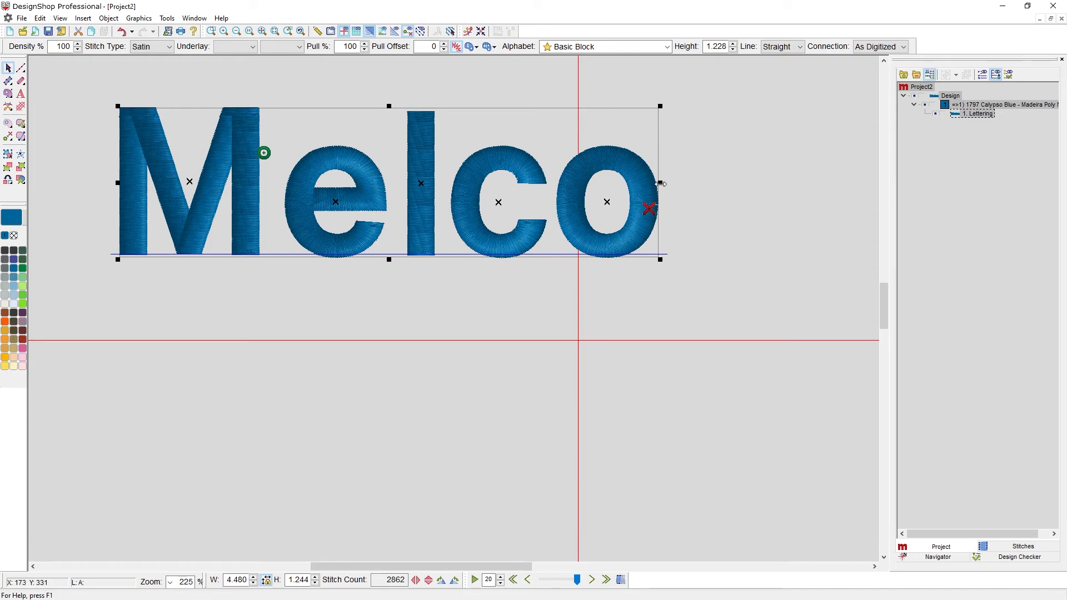
drag(662, 184, 840, 166)
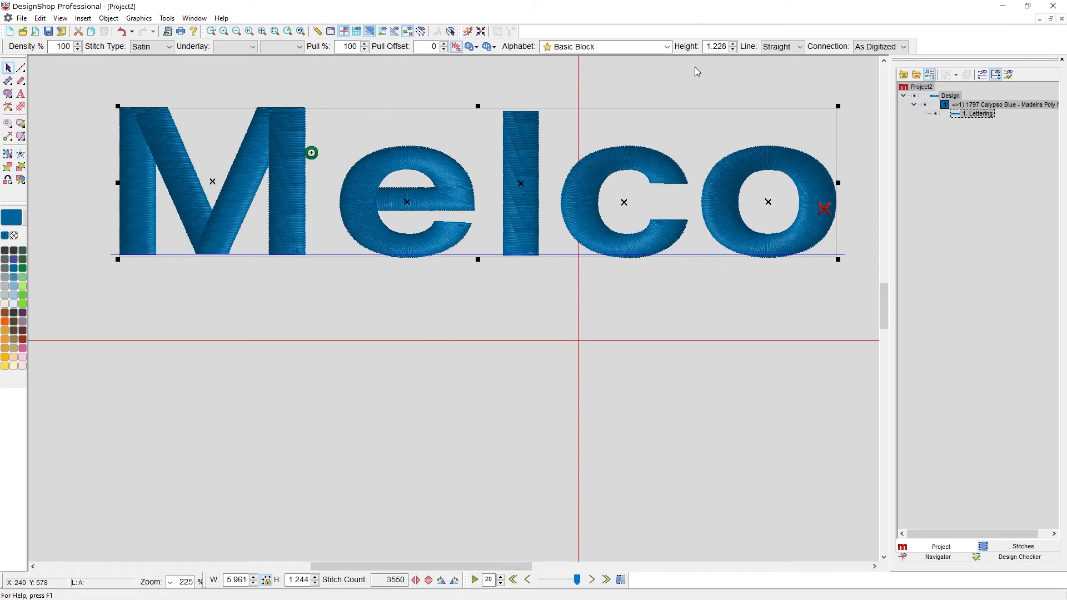
right_click(705, 136)
click(718, 146)
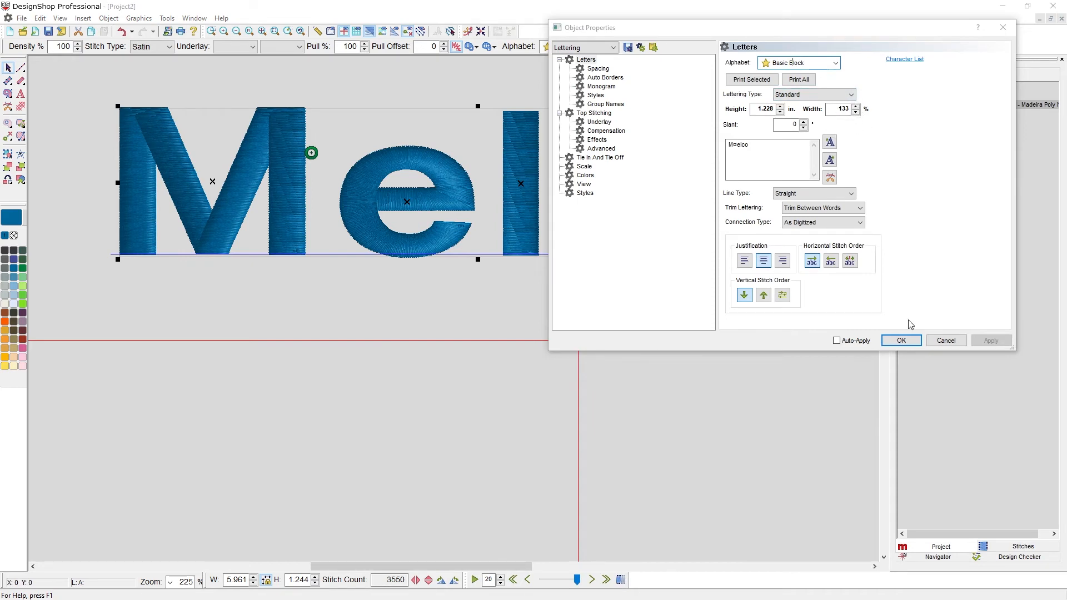
click(901, 340)
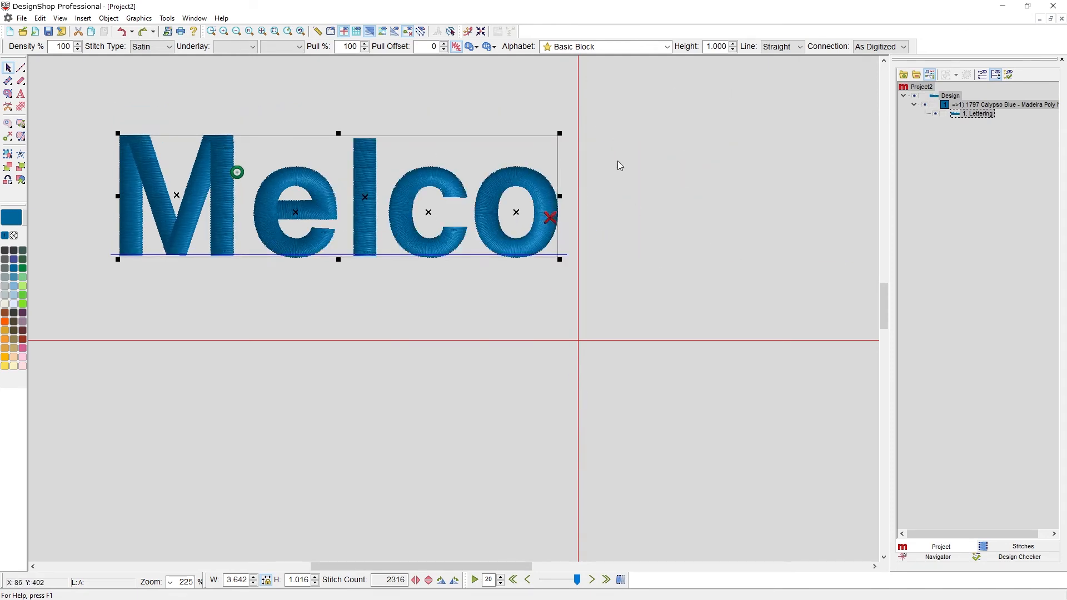
Step: Try stretching only the width of the Melco lettering to about 5.26 in, check its width percentage, and undo the stretch
drag(560, 197, 753, 196)
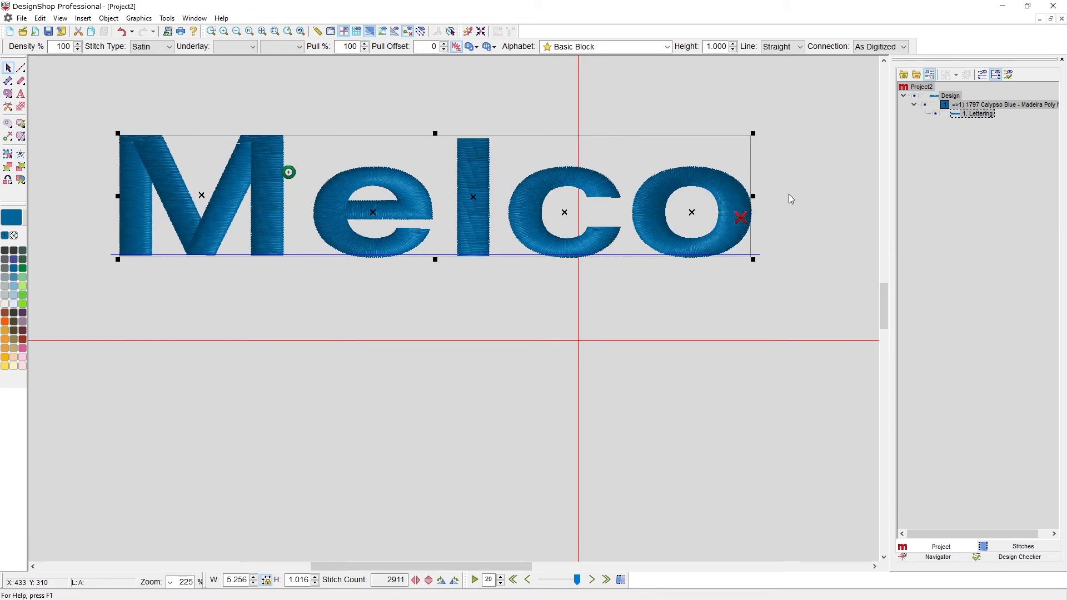
double_click(612, 162)
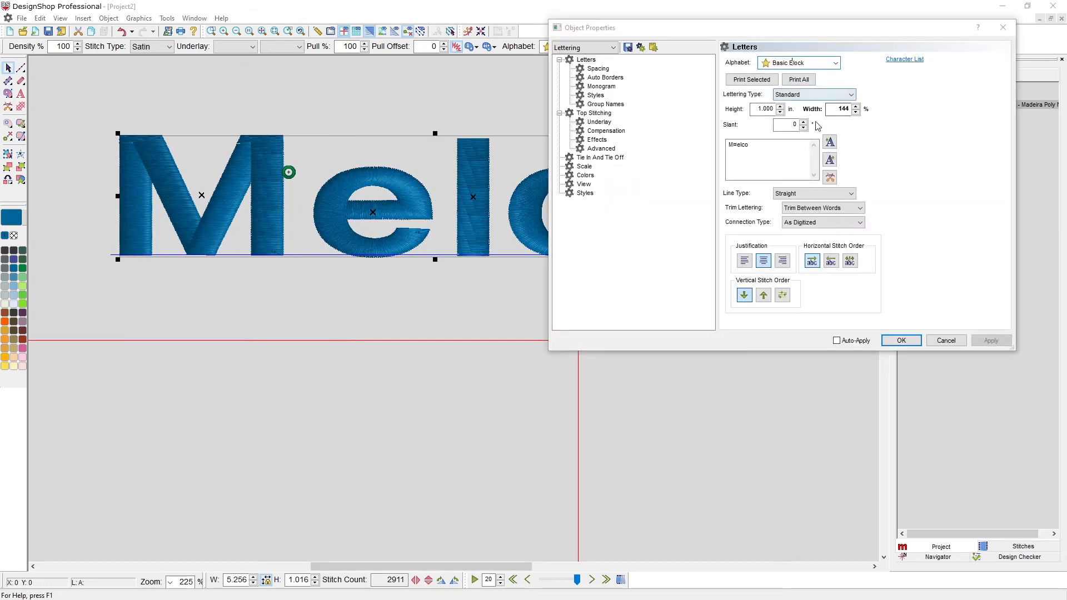
click(944, 340)
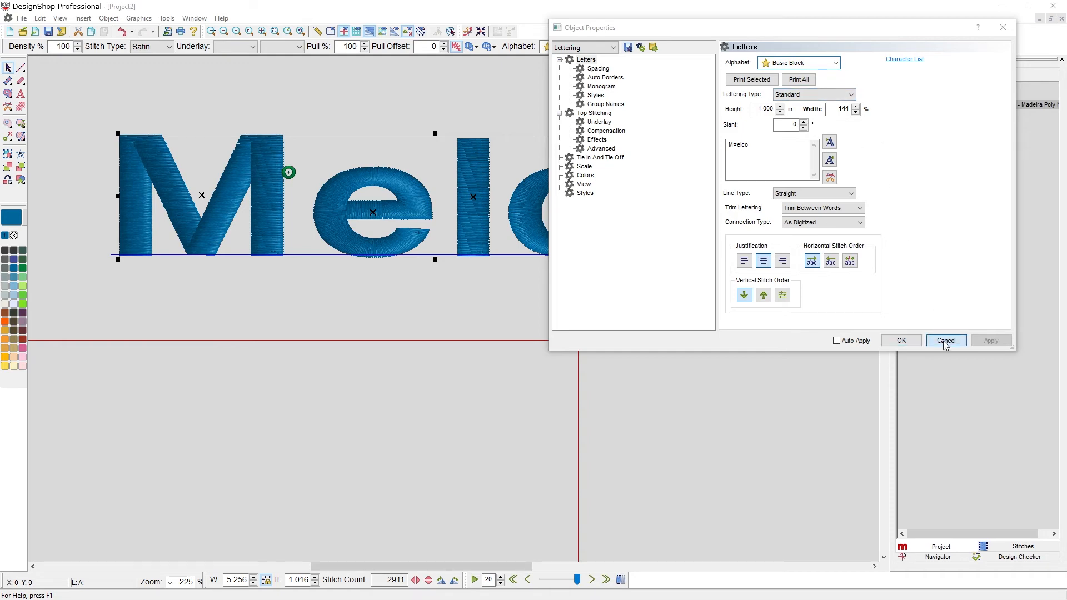
key(ctrl+z)
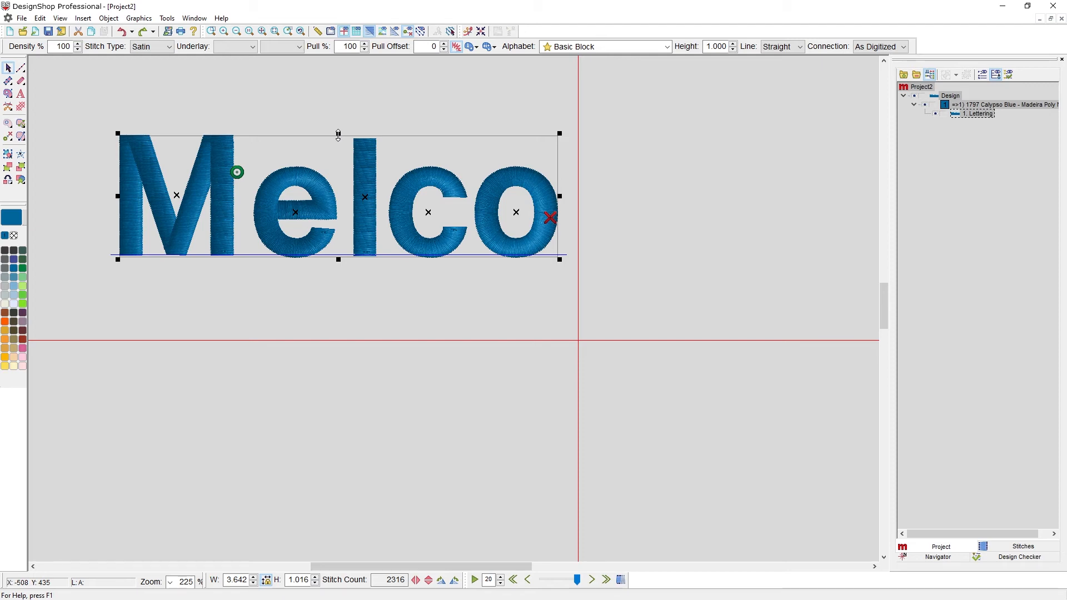
Step: Try stretching only the height of the Melco lettering to about 1.53 in, checking its height and width properties before and after undoing it
drag(338, 134, 339, 70)
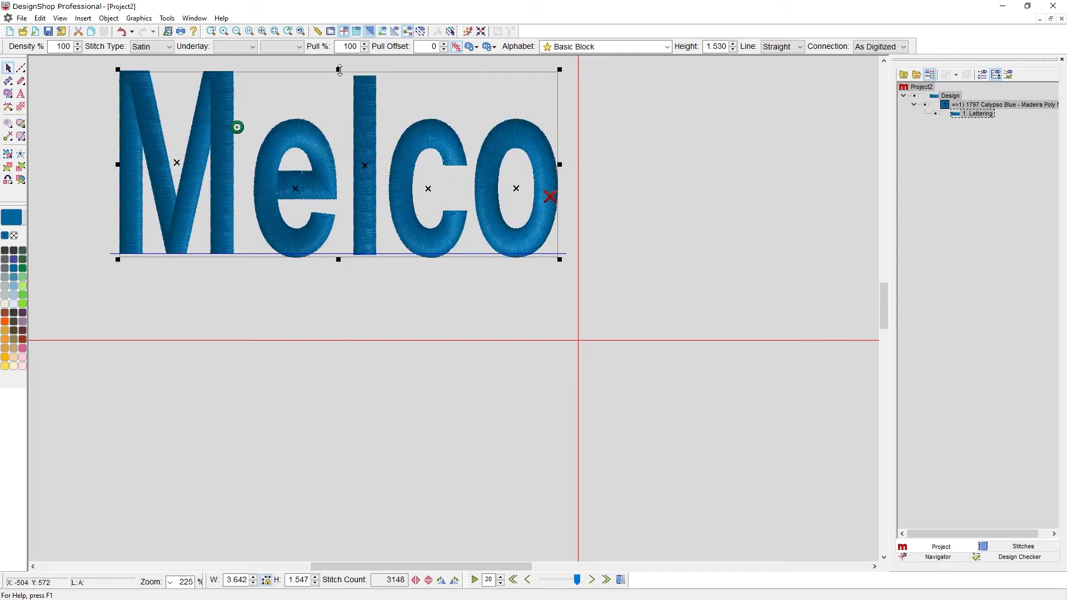
double_click(317, 103)
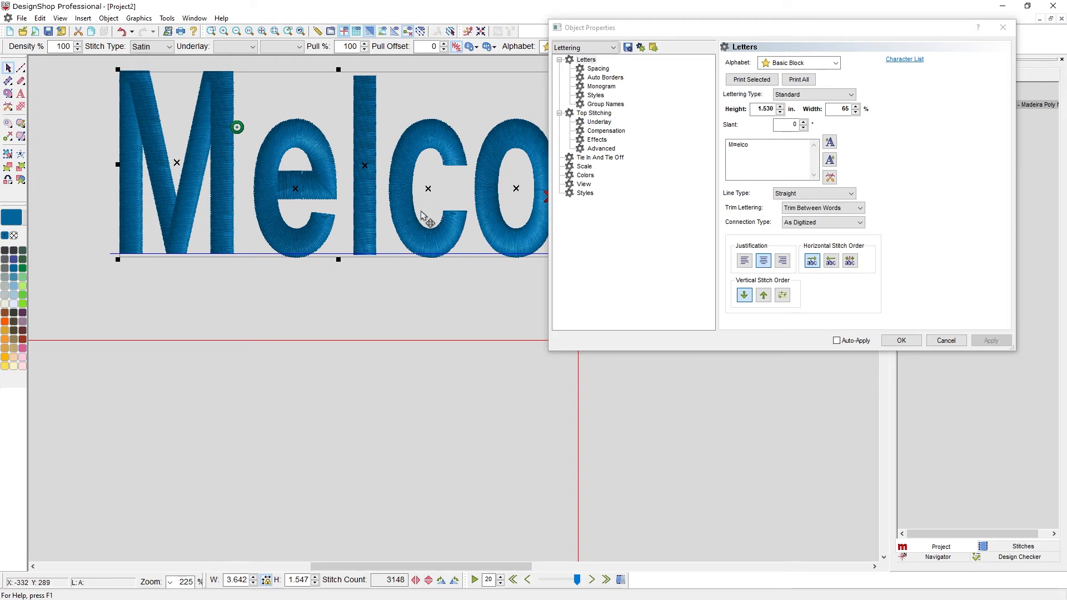
click(913, 344)
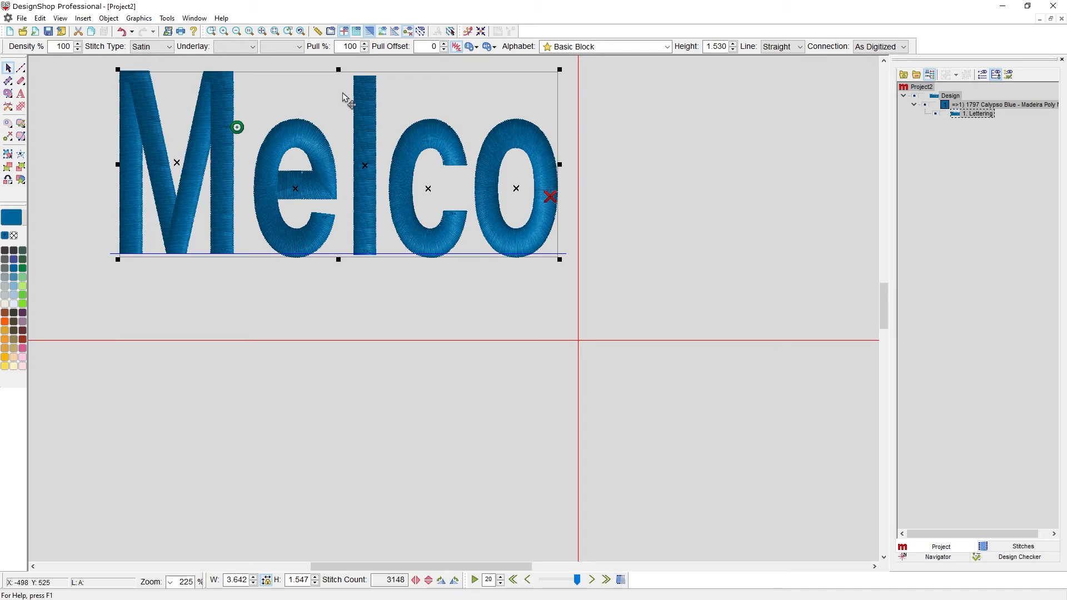
key(ctrl+z)
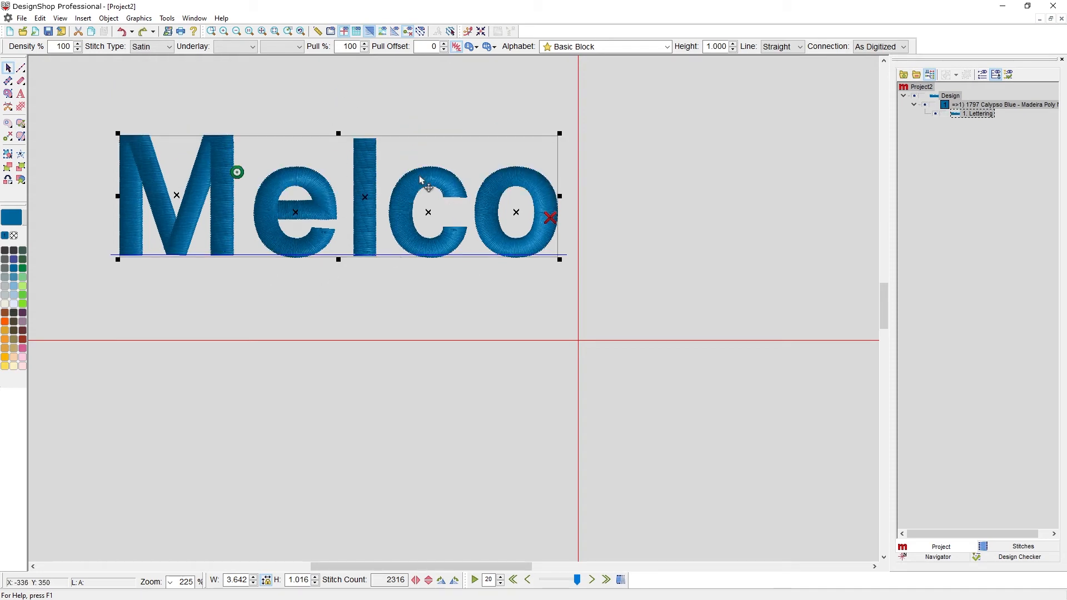
double_click(421, 156)
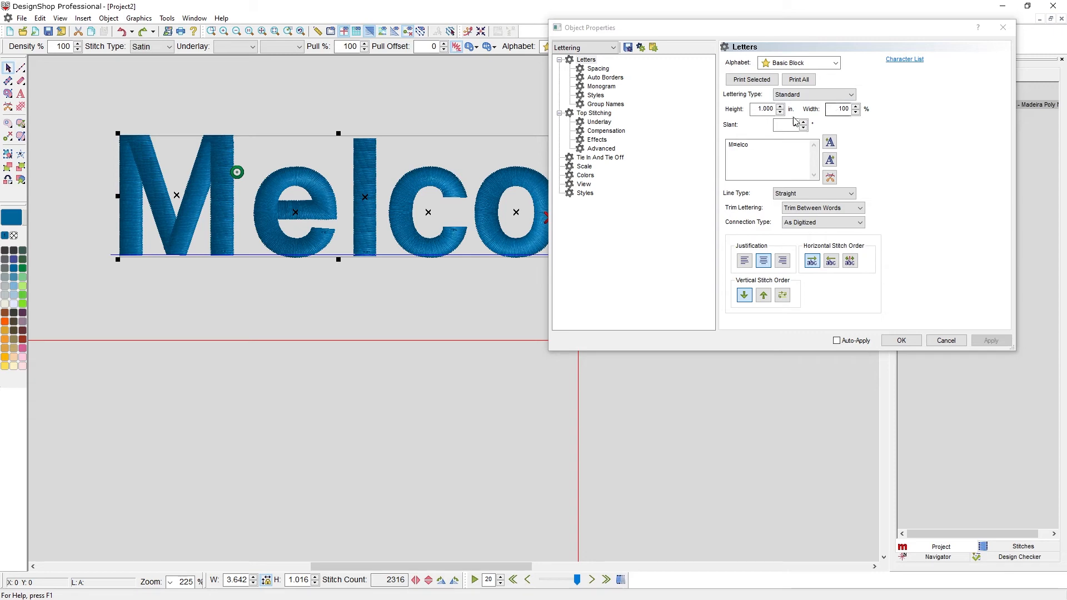
click(948, 341)
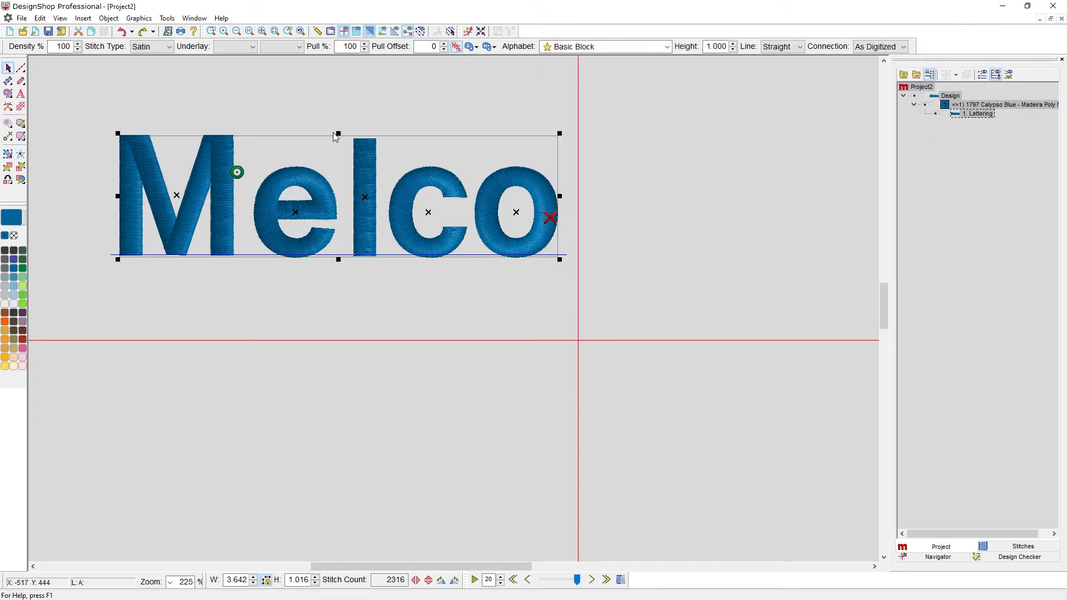
Step: Try rotating the Melco lettering clockwise so its baseline slopes downward, and undo the rotation
click(413, 153)
drag(561, 132, 561, 266)
key(ctrl+z)
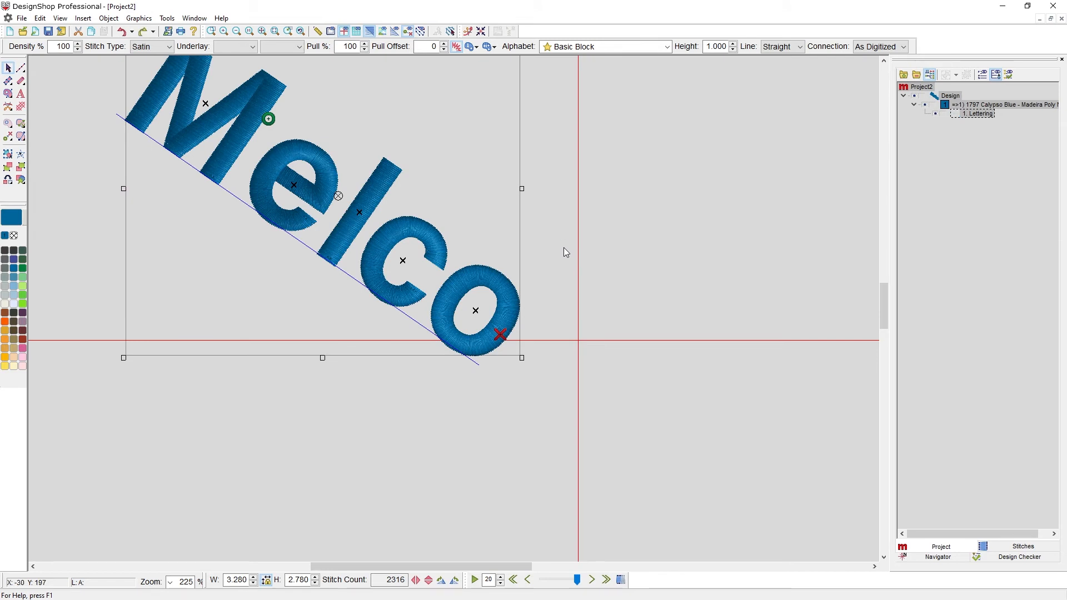
Step: Try slanting the Melco lettering forward to about 3.92 in wide and skewing its end upward, check its properties, and undo both changes
click(430, 161)
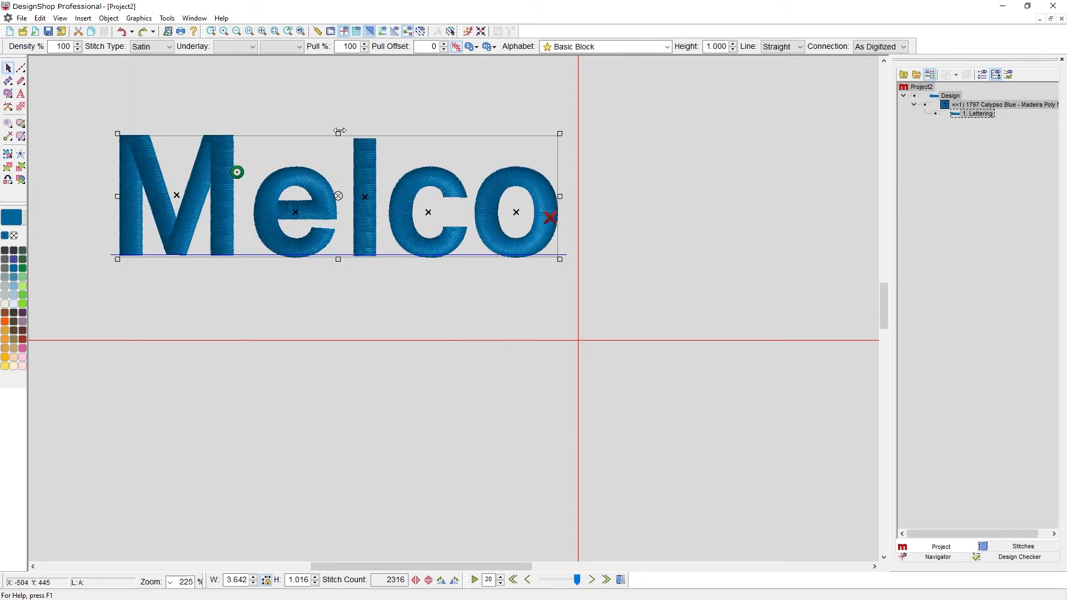
drag(338, 132, 408, 135)
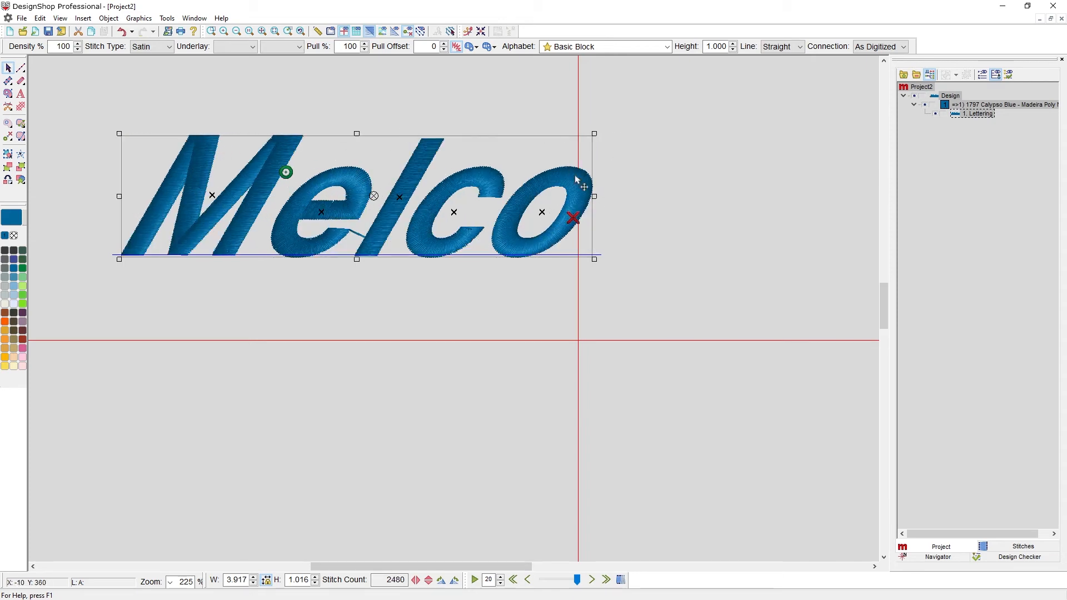
drag(596, 196, 600, 97)
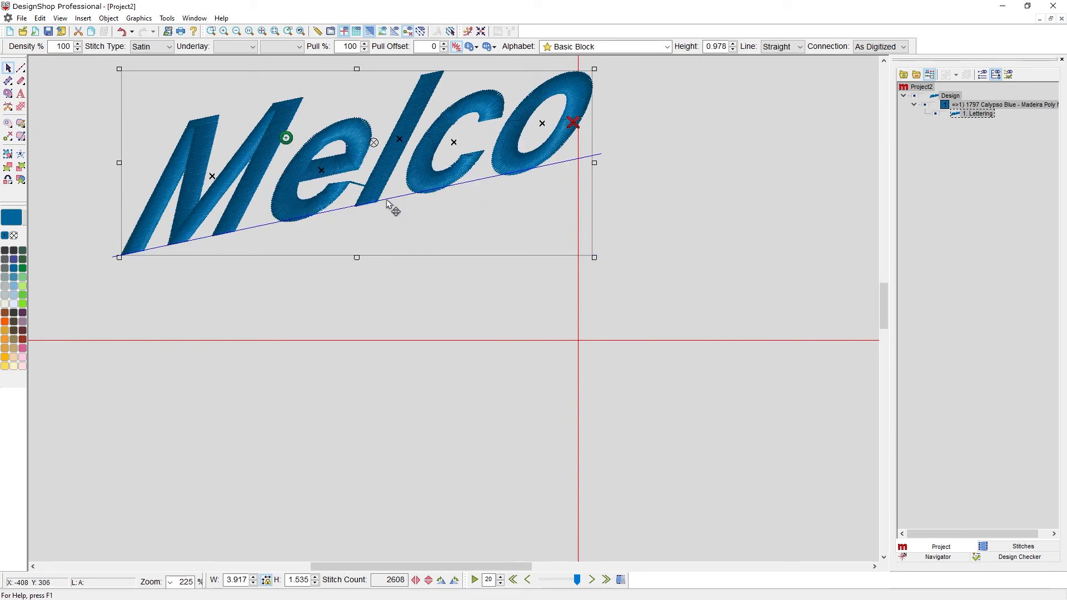
double_click(438, 229)
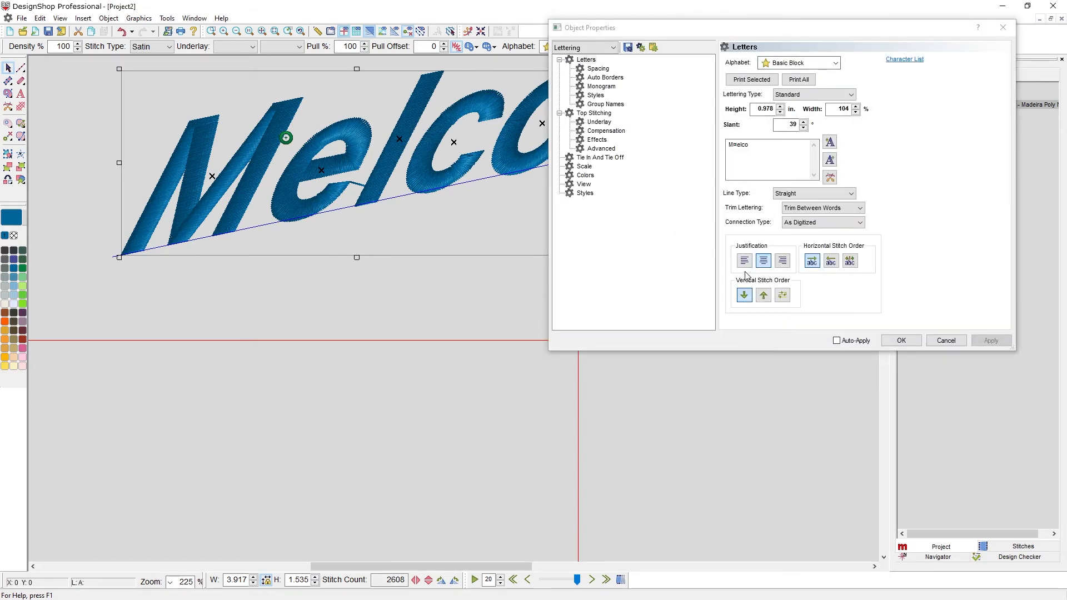
click(901, 341)
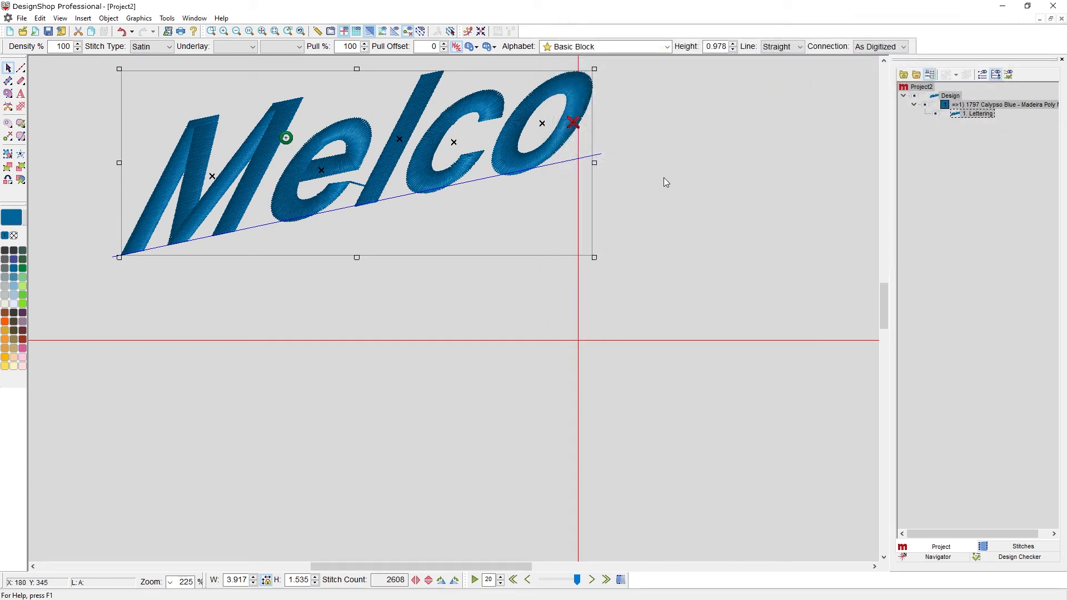
key(ctrl+z)
key(ctrl+z)
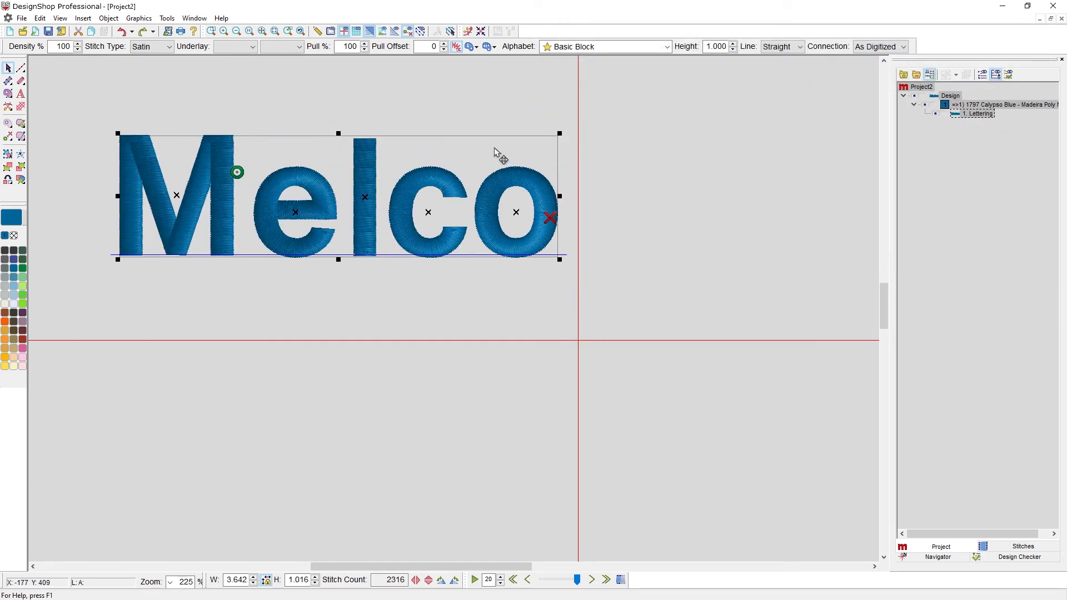
Step: Try skewing the unslanted Melco lettering vertically so its baseline rises toward the o, undo the skew, and review the lettering properties
click(492, 149)
drag(560, 196, 561, 90)
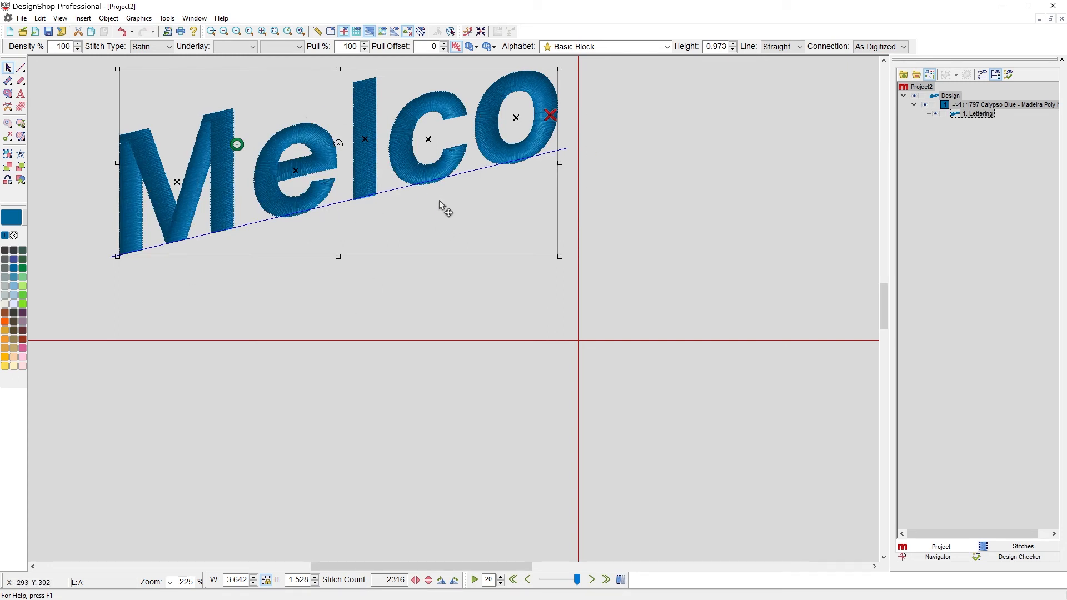
key(ctrl+z)
double_click(477, 157)
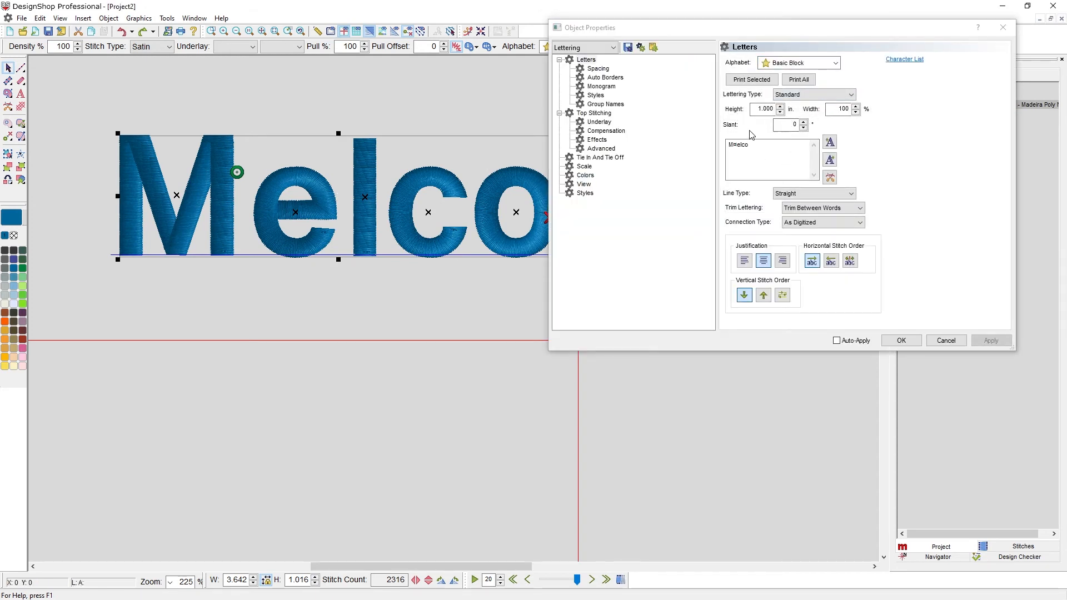
click(901, 340)
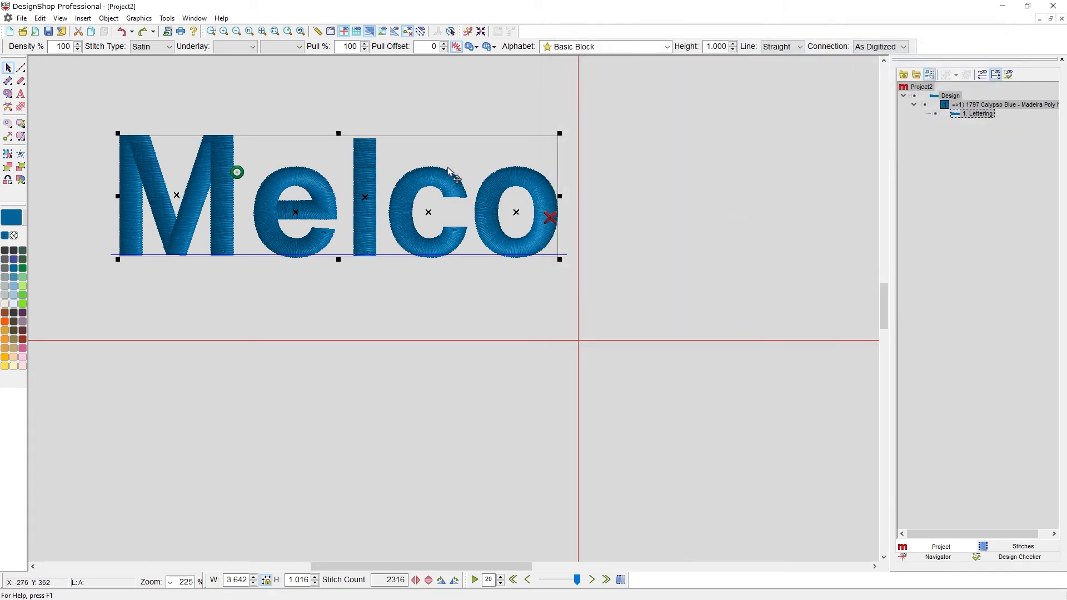
Step: Try slanting the Melco lettering backward to about 3.94 in wide, and undo the slant
click(356, 139)
drag(337, 136, 225, 132)
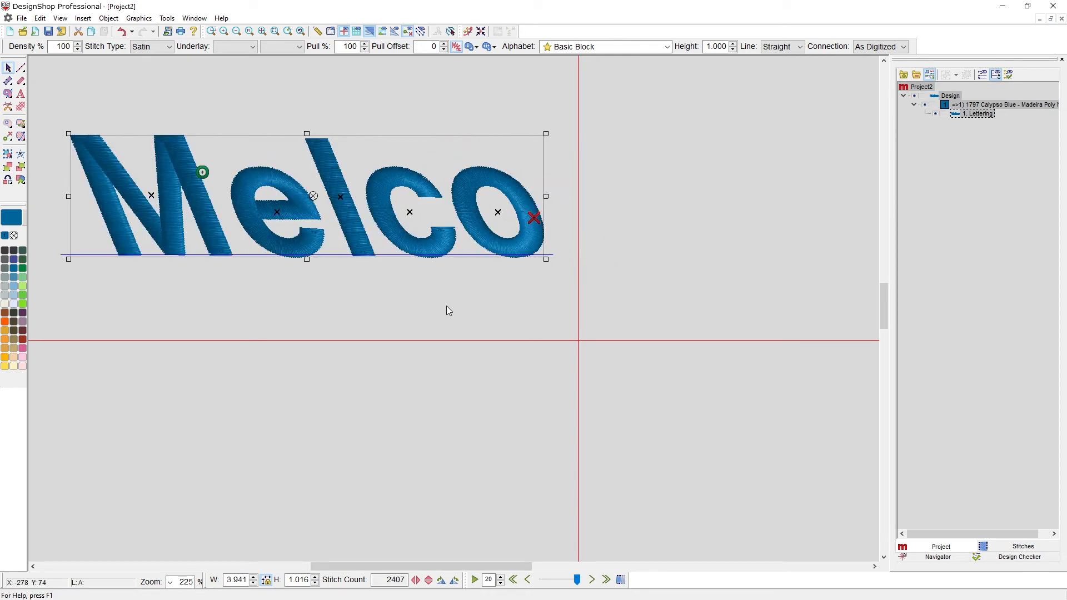
key(ctrl+z)
key(ctrl+z)
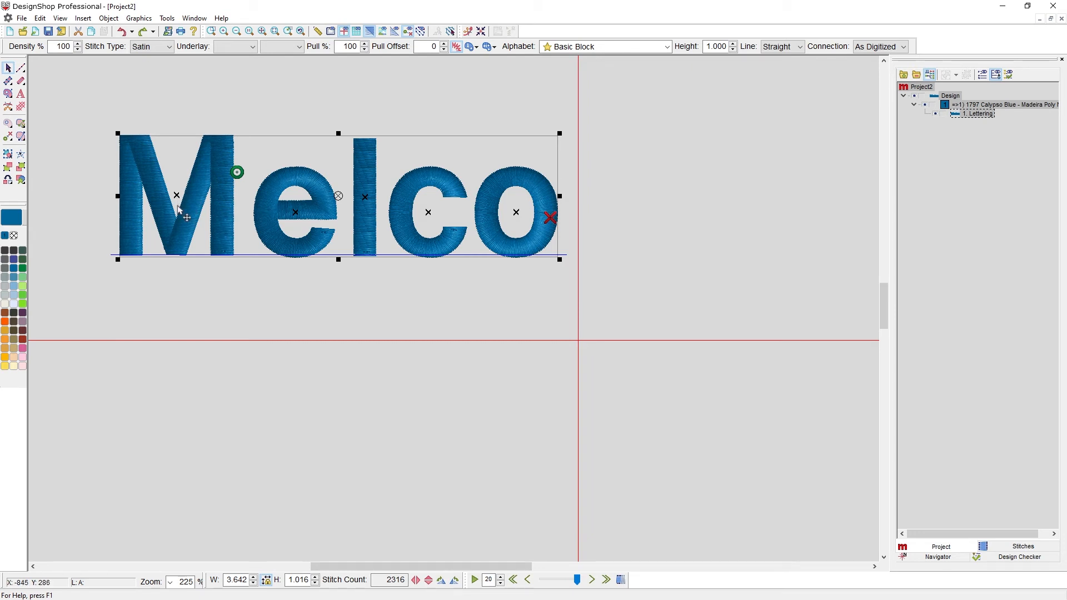
Step: Try enlarging only the letter M to about 1.3 in high, slanting it forward and skewing its end upward
click(177, 196)
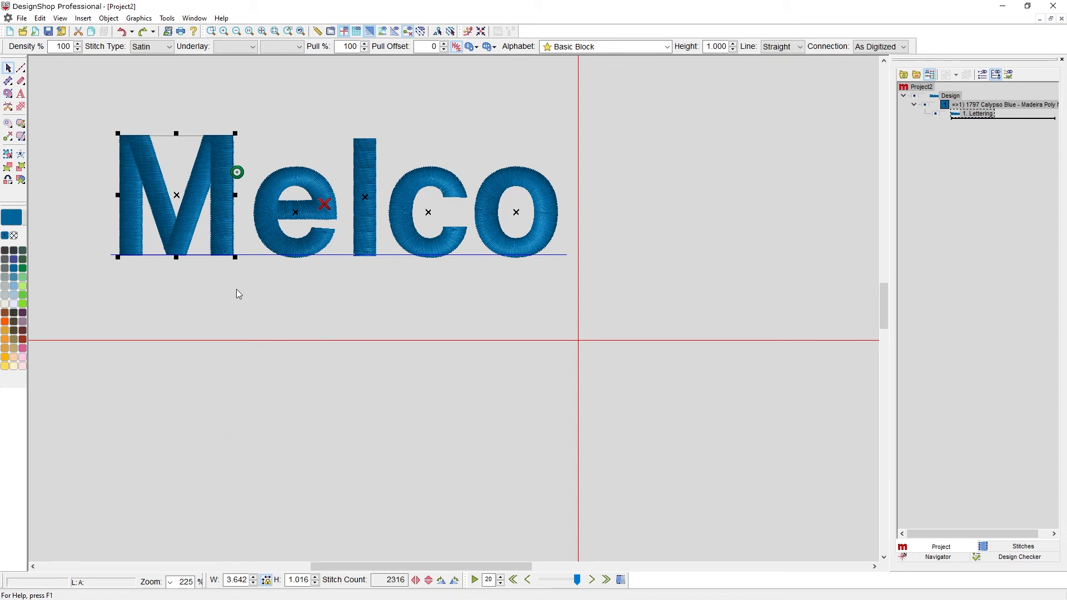
drag(235, 133, 296, 98)
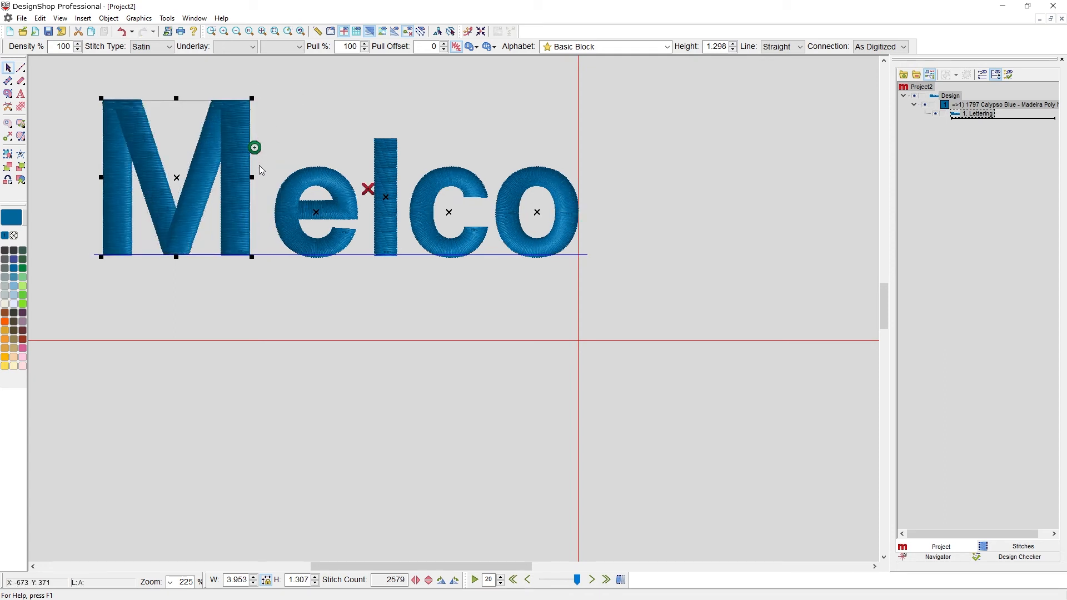
drag(179, 99, 246, 97)
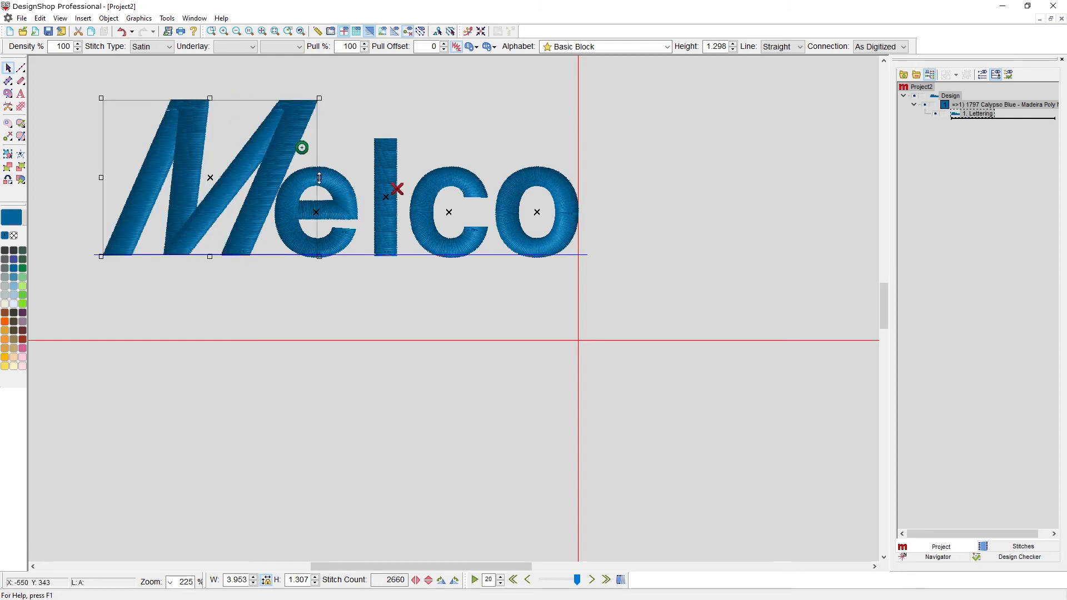
drag(319, 177, 336, 104)
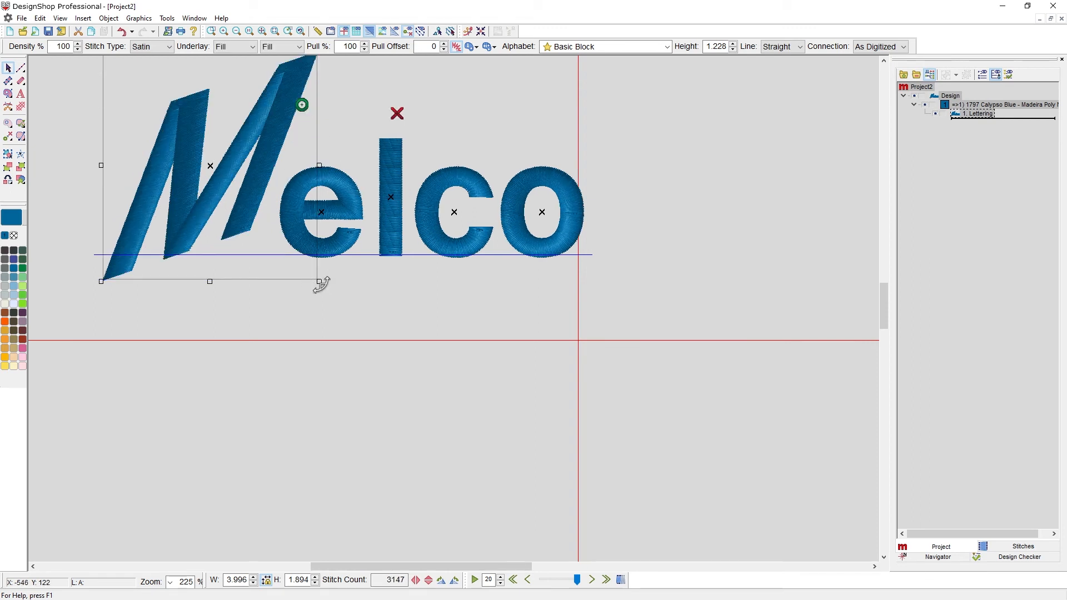
Step: Try rotating the M clockwise and moving it away from the e and below the baseline, and undo all changes to the M
drag(319, 281, 266, 339)
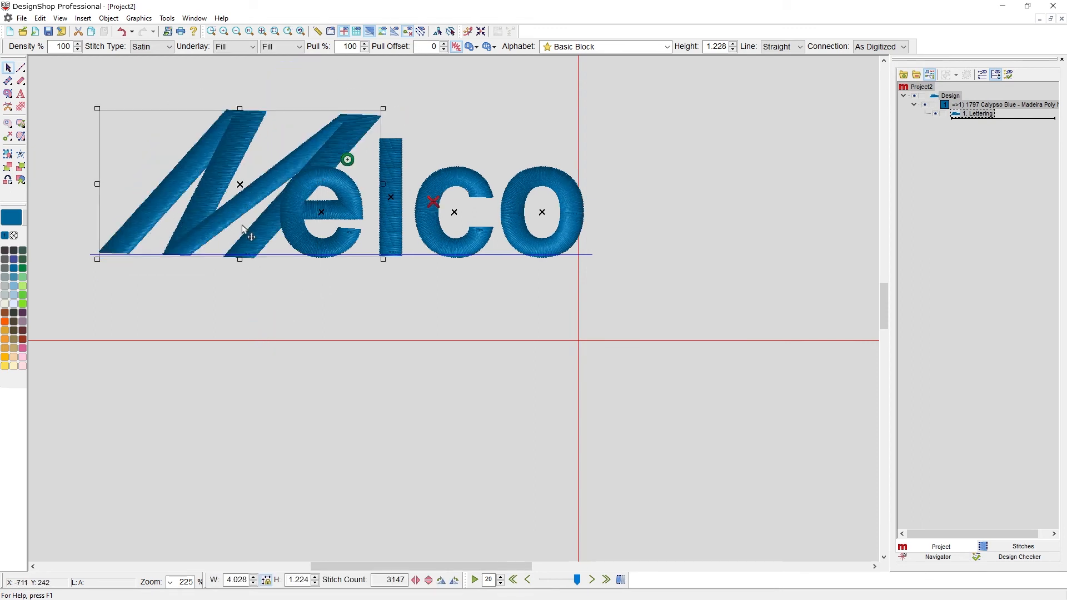
drag(240, 185, 119, 296)
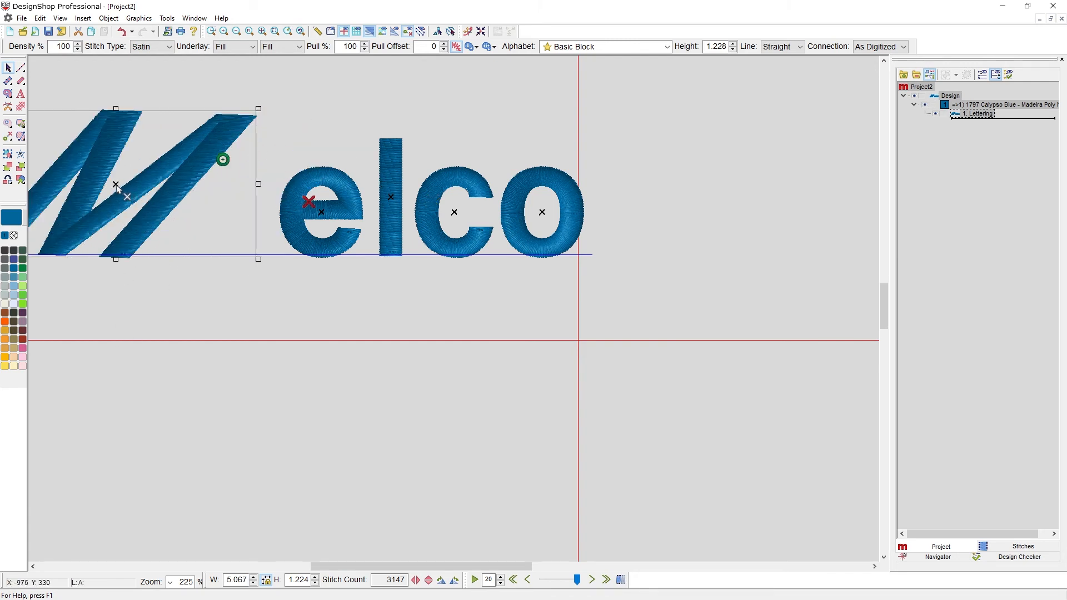
drag(120, 189, 120, 310)
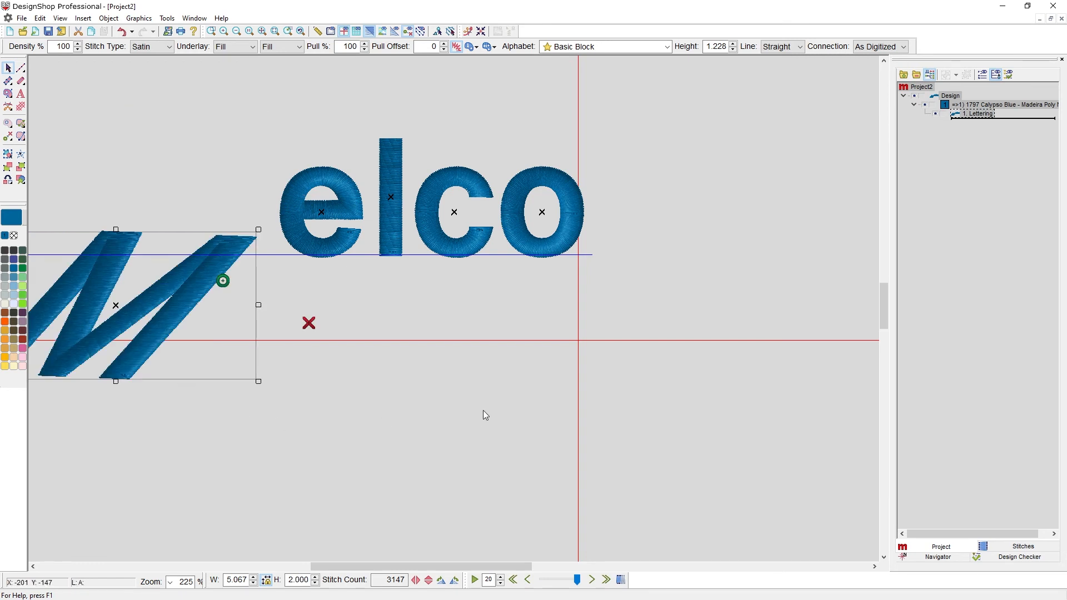
key(ctrl+z)
key(ctrl+z)
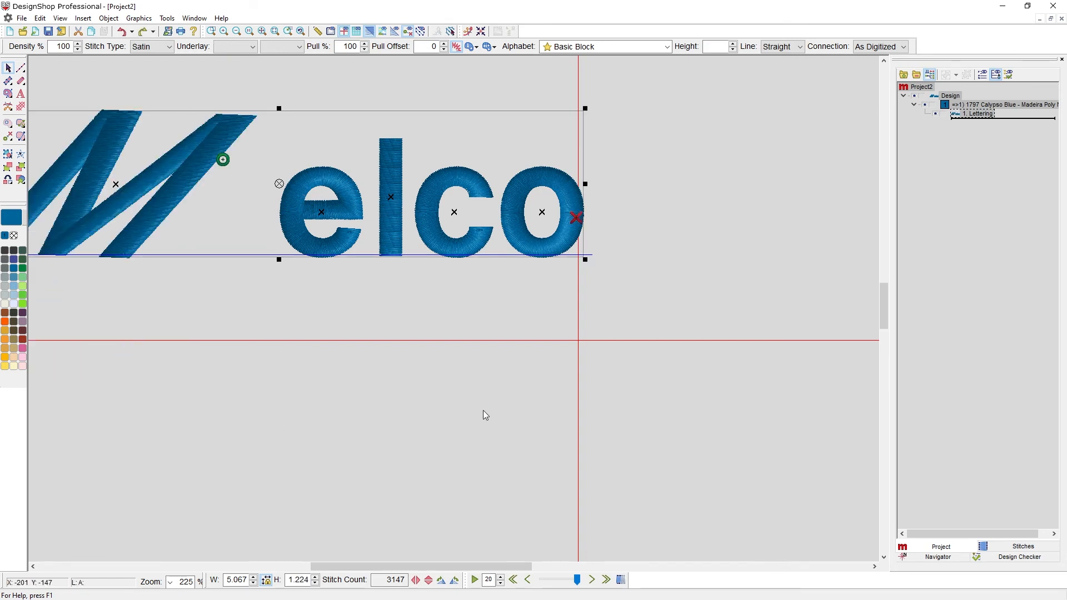
key(ctrl+z)
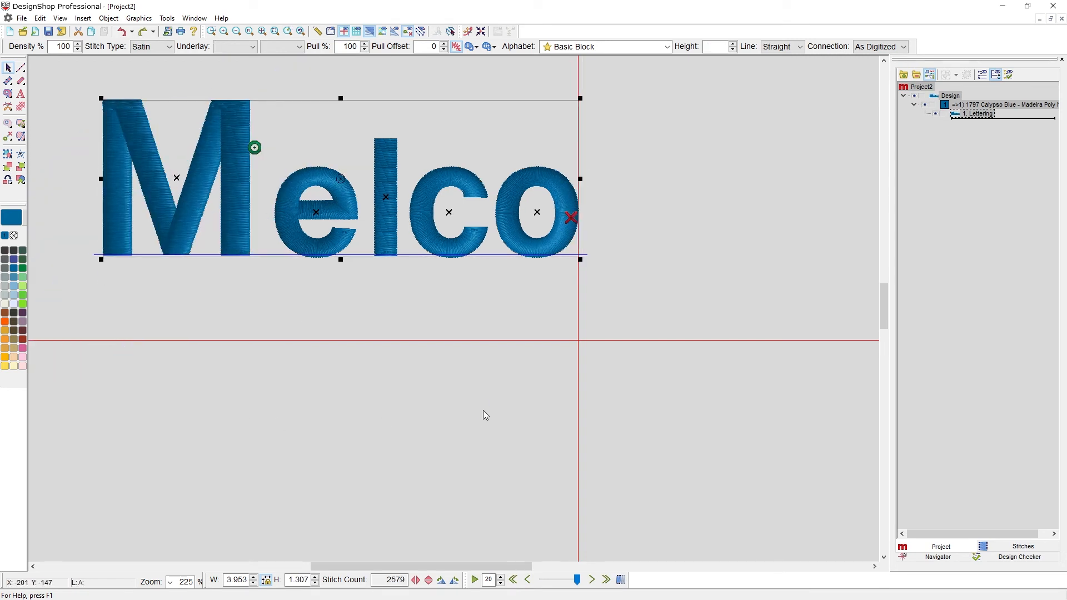
key(ctrl+z)
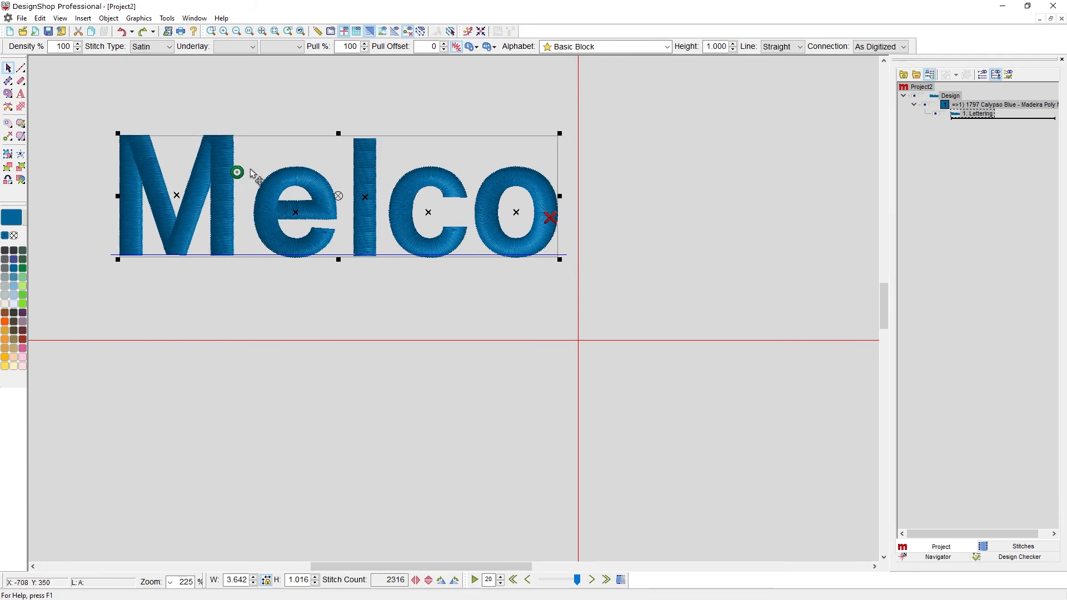
Step: Try enlarging only the letter M, widening it and stretching its height to about 2.24 in, and undo the resizing
click(177, 197)
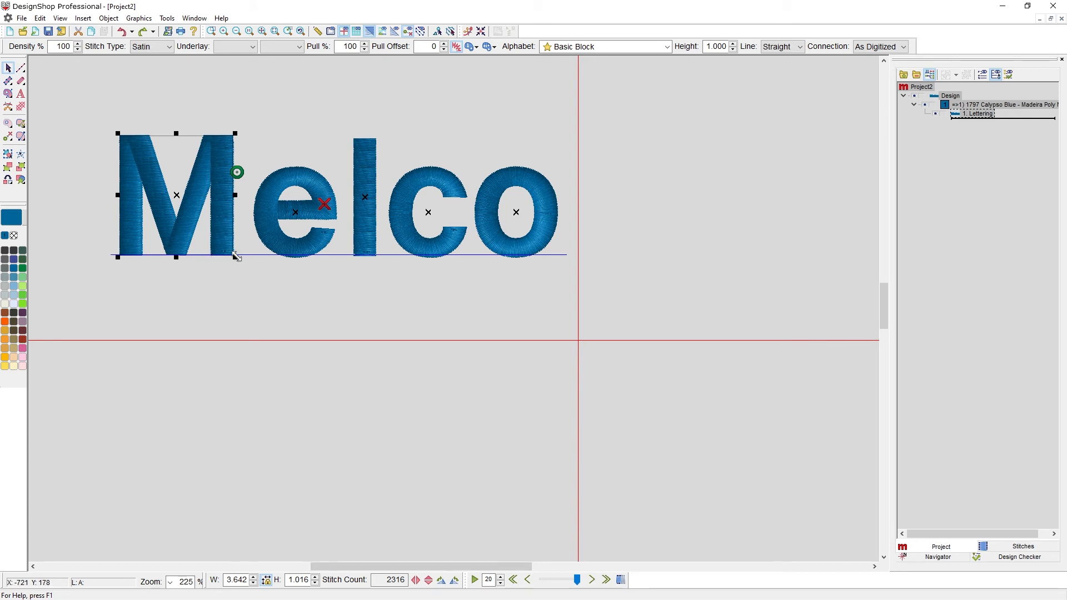
drag(237, 256, 255, 275)
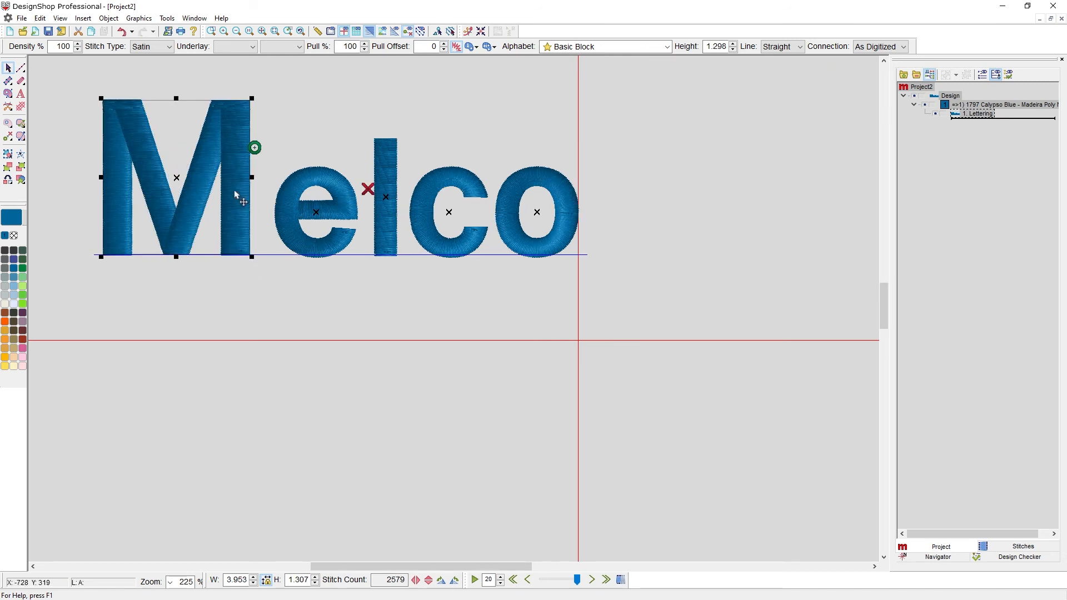
drag(253, 176, 277, 176)
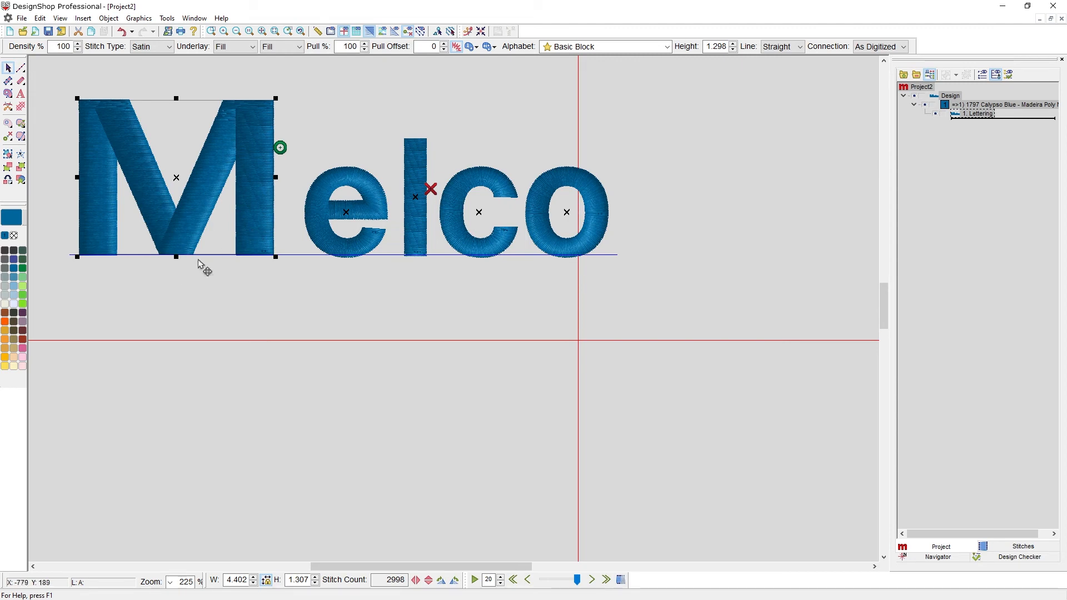
drag(176, 256, 173, 305)
scroll(173, 303, up, 1)
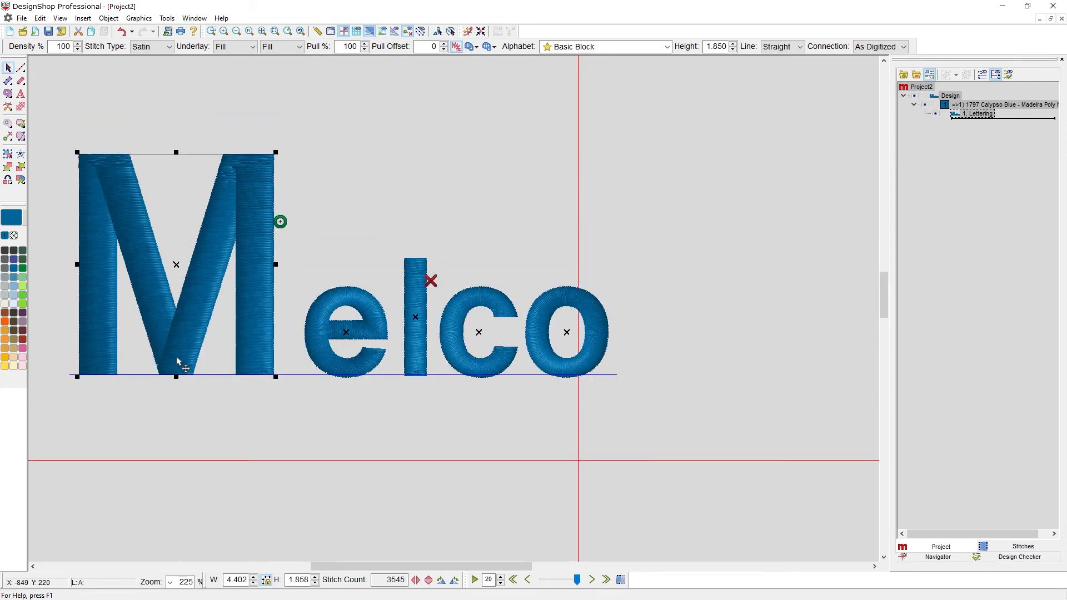
drag(177, 377, 176, 398)
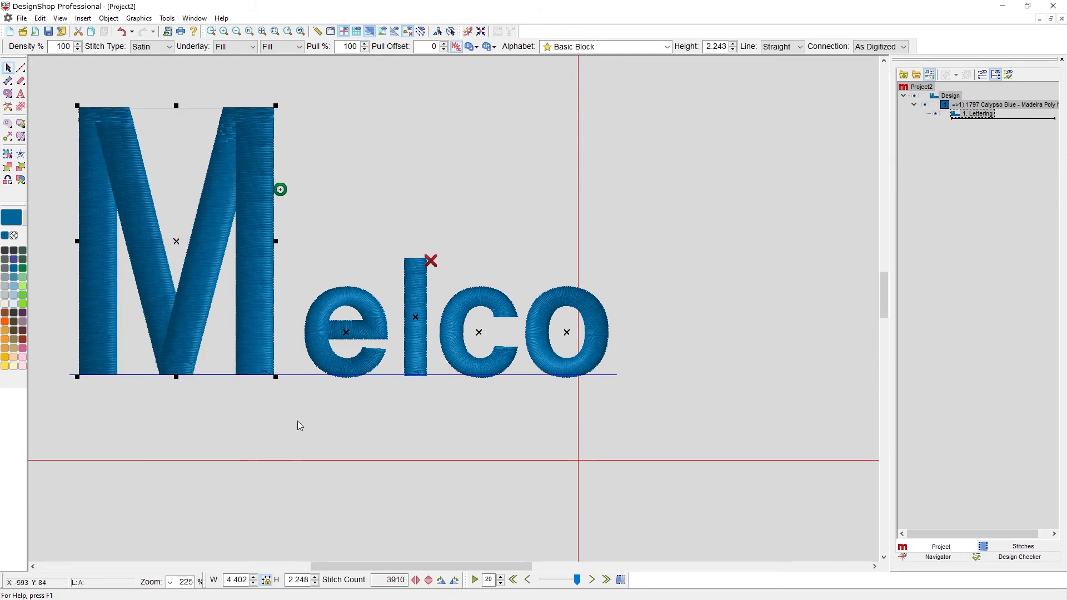
key(ctrl+z)
key(ctrl+z)
key(ctrl+z)
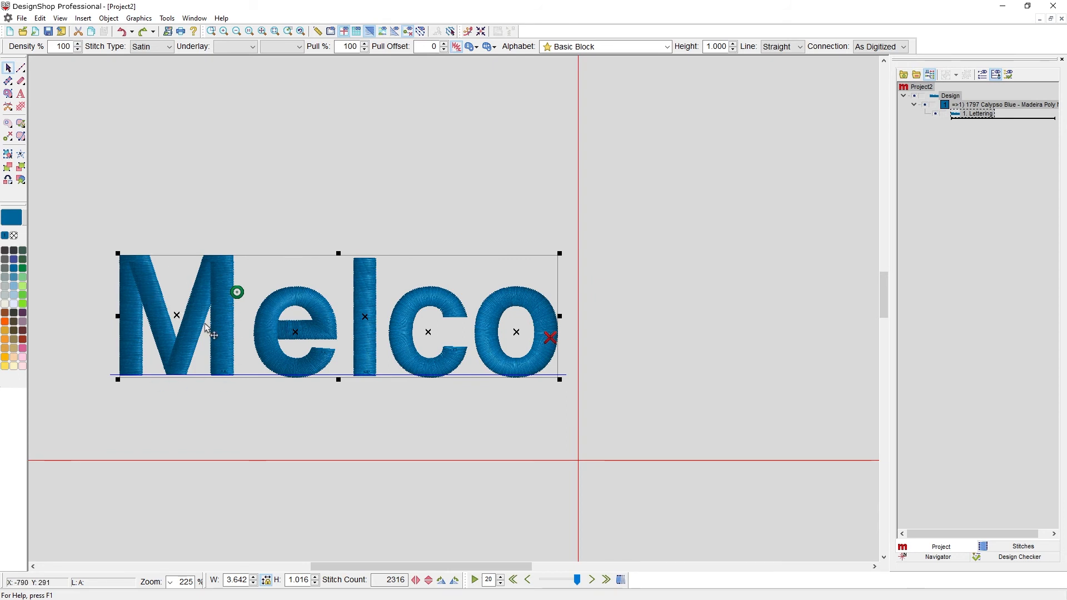
Step: Kern the letter M slightly closer to the e along the baseline, making the lettering about 3.59 in wide
click(259, 416)
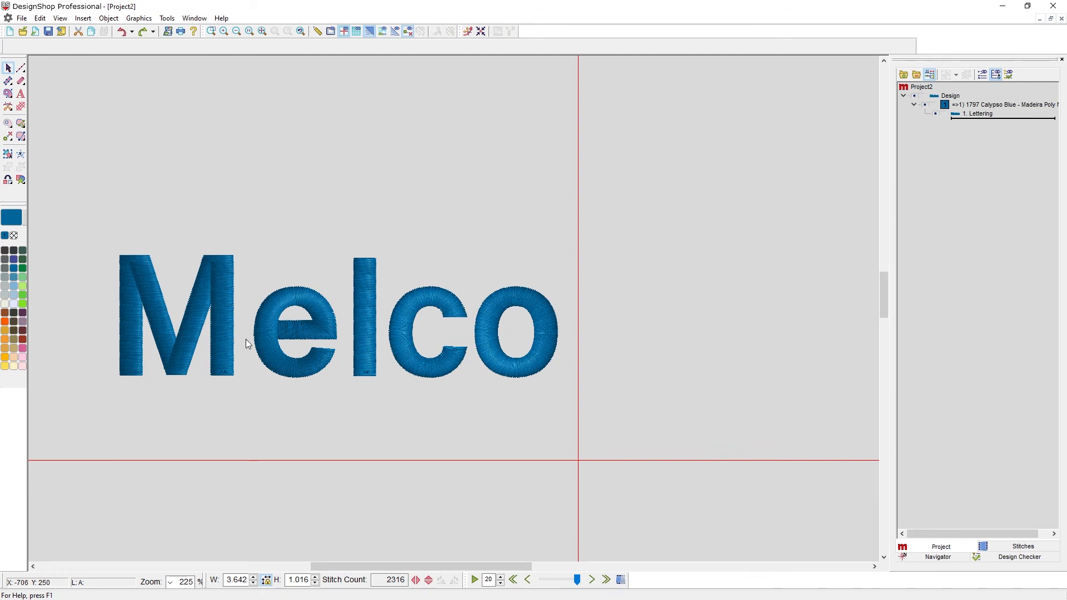
click(185, 309)
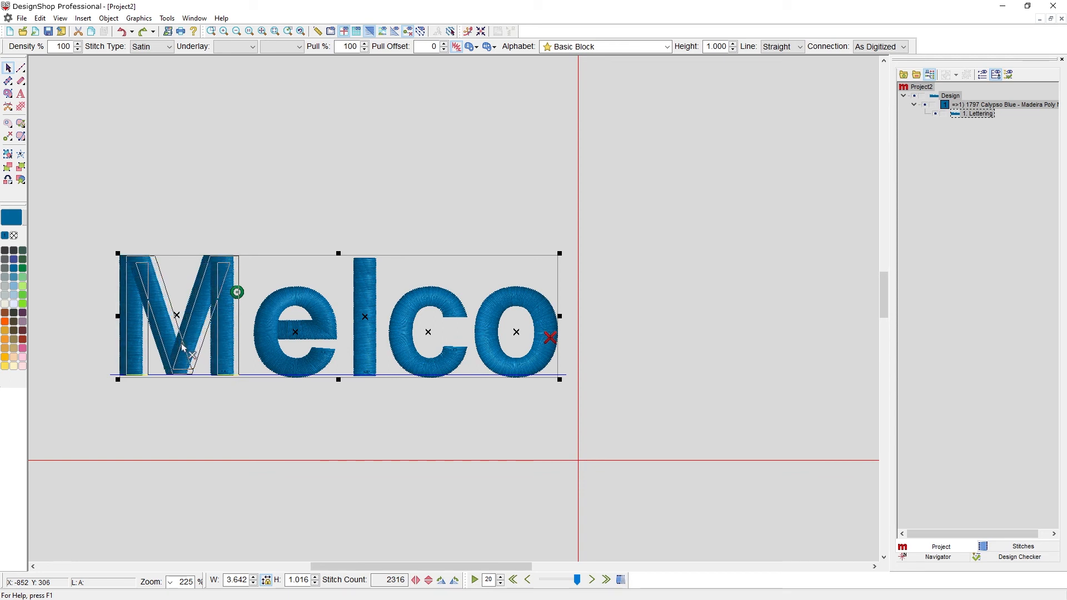
drag(183, 348, 189, 348)
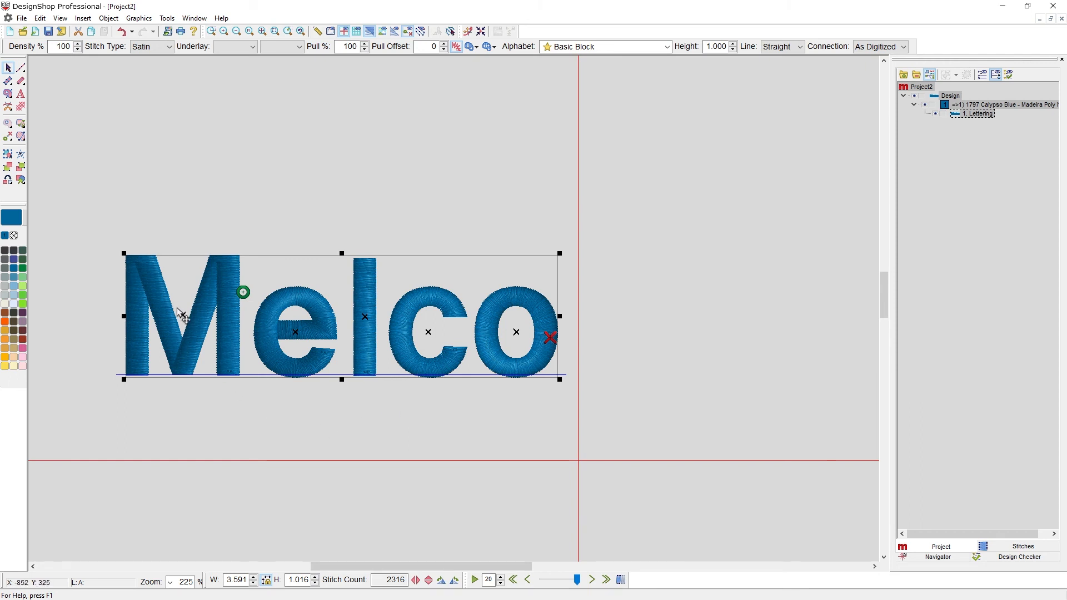
Step: Try recolouring only the letters M, l and o to 1821 Terra Cotta, and undo the colour change
click(185, 321)
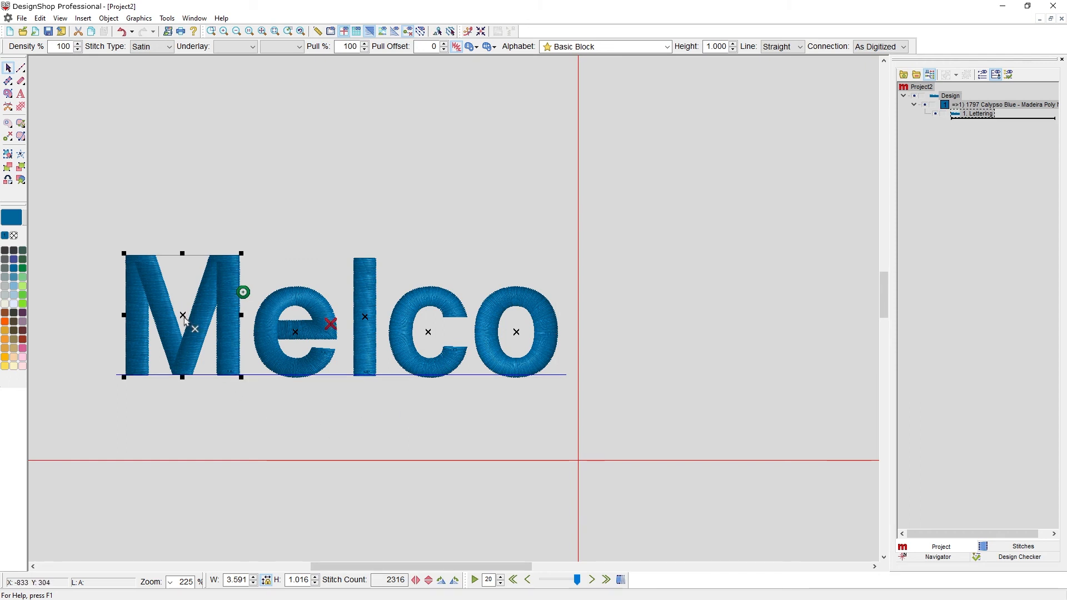
ctrl+click(368, 320)
ctrl+click(516, 340)
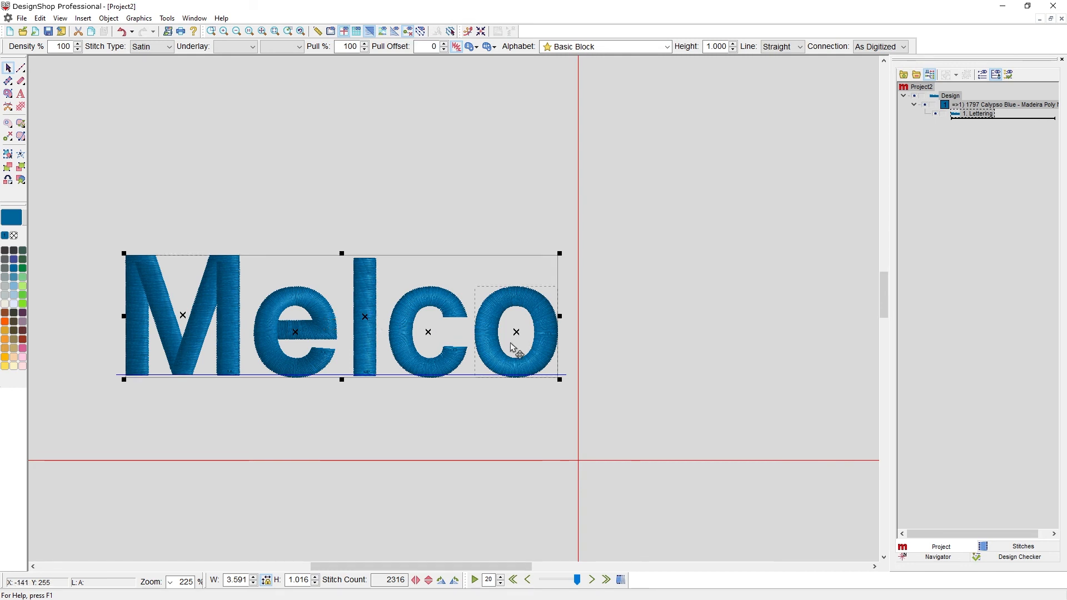
click(24, 331)
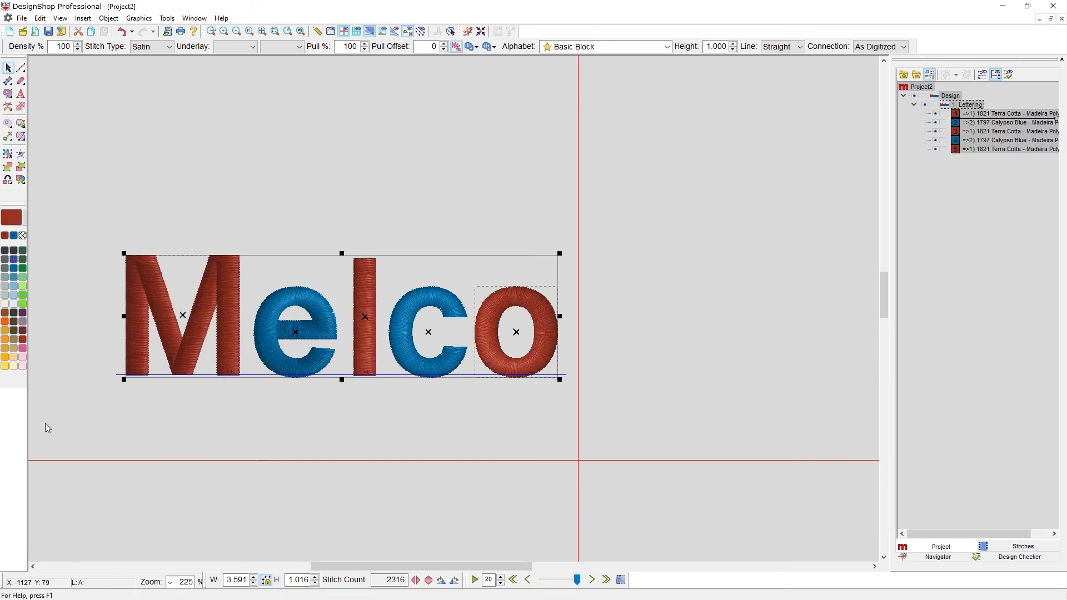
click(129, 431)
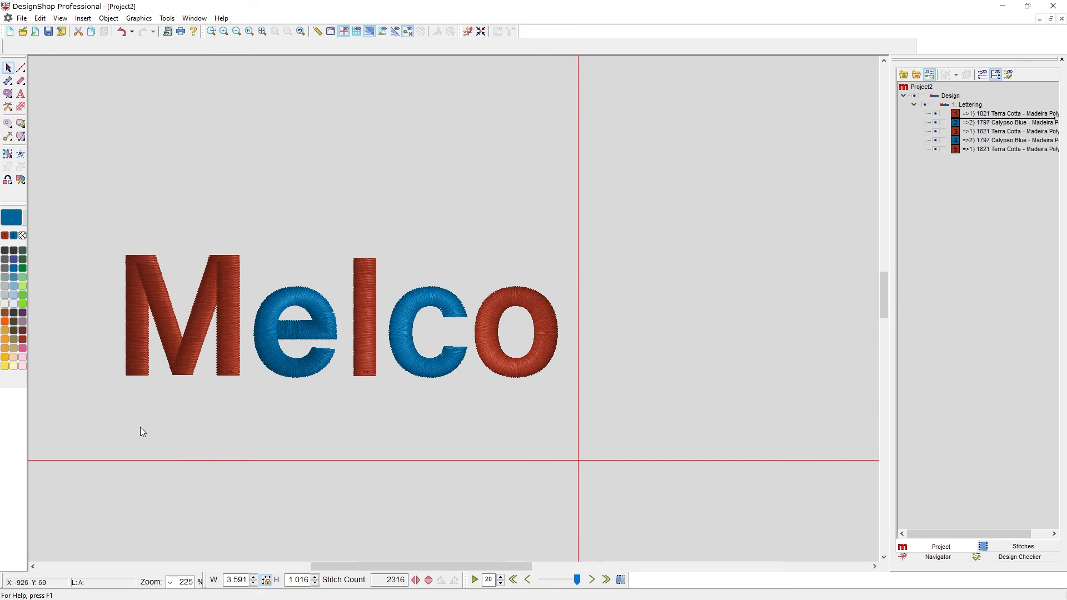
key(ctrl+z)
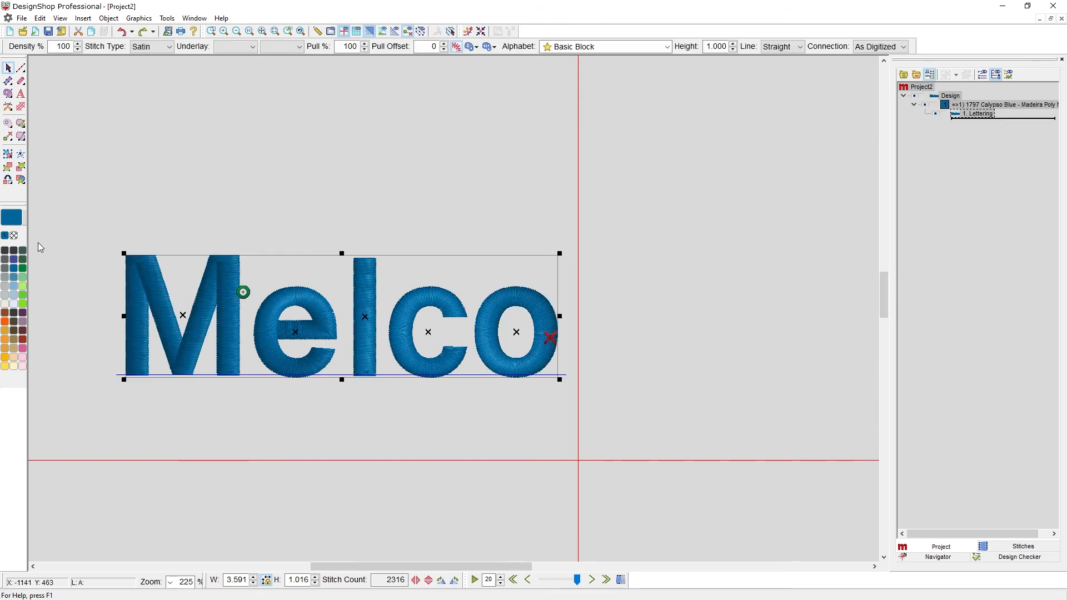
Step: Recolour the whole lettering to 1800 Emerald Black and replace its text with "Once upon a time..."
click(5, 252)
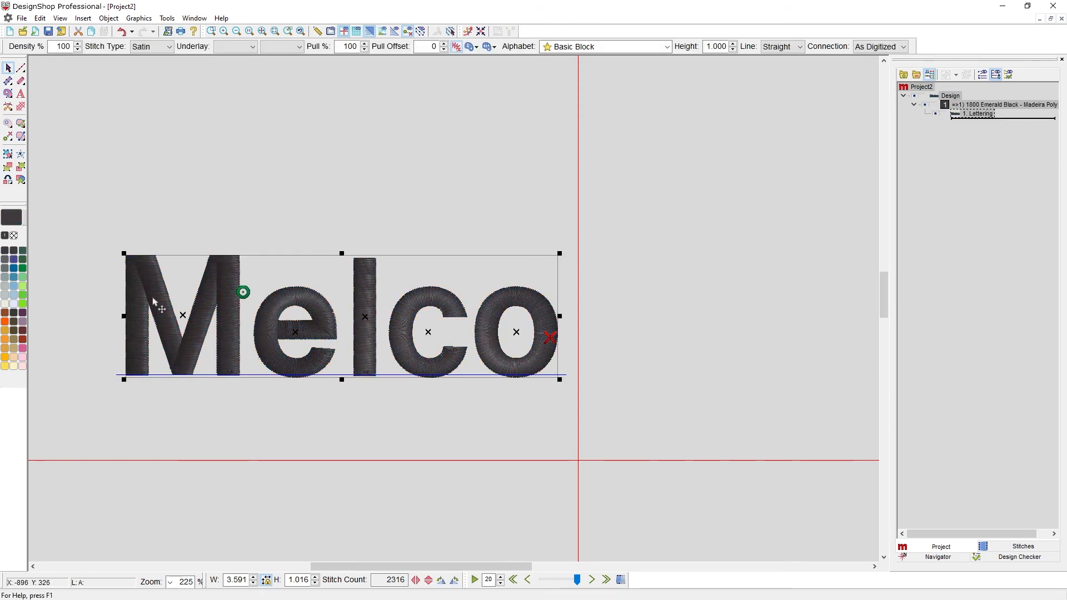
double_click(317, 278)
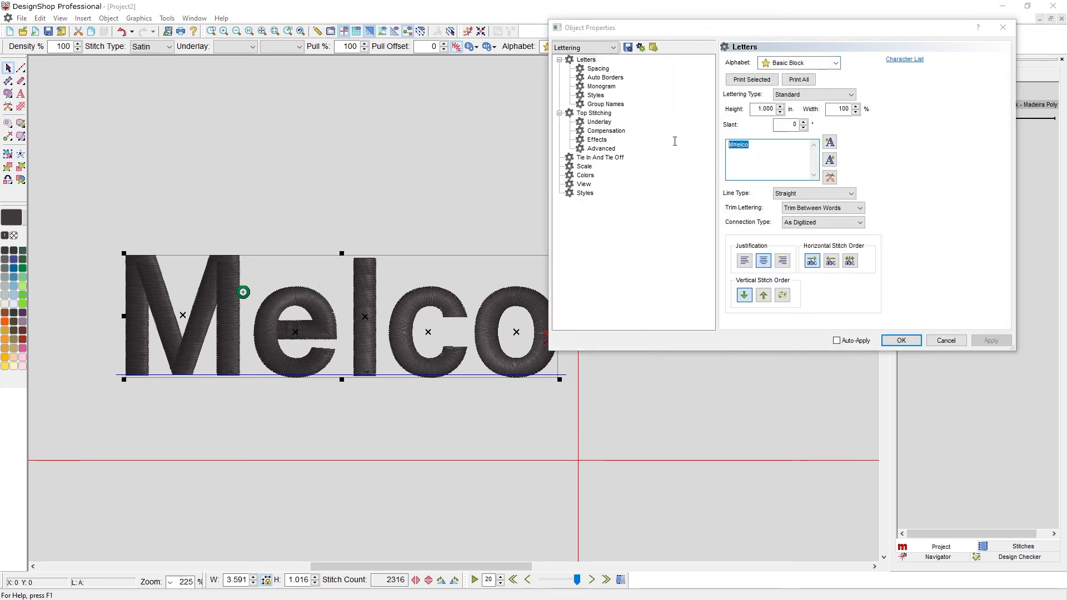
text(Once)
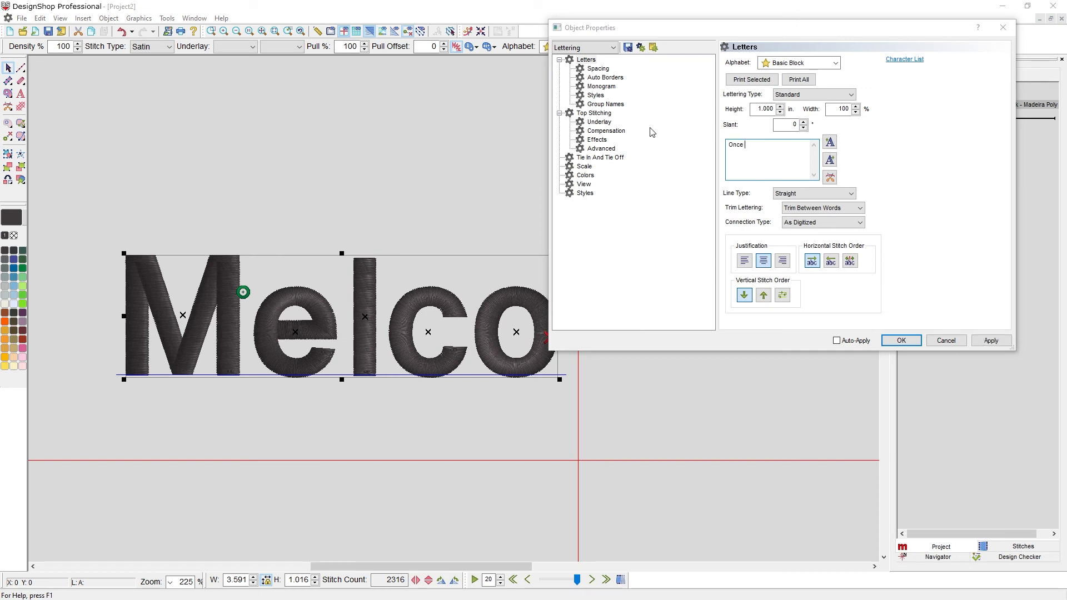
text( upon a time...)
click(985, 341)
click(901, 341)
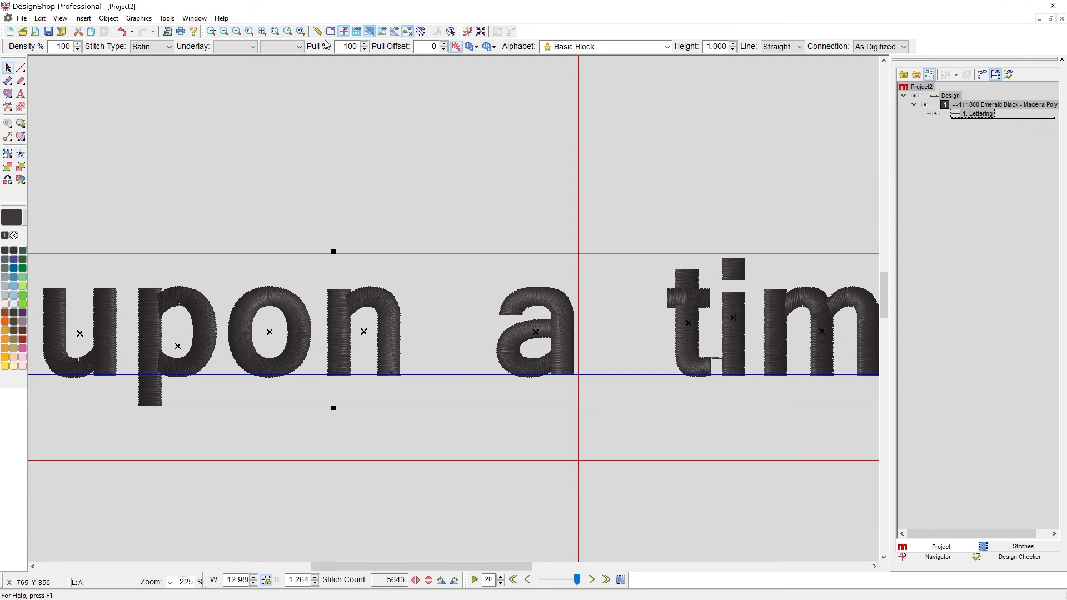
Step: Change the alphabet of the "Once upon a time..." lettering to the serif Century Redux
click(261, 31)
click(378, 421)
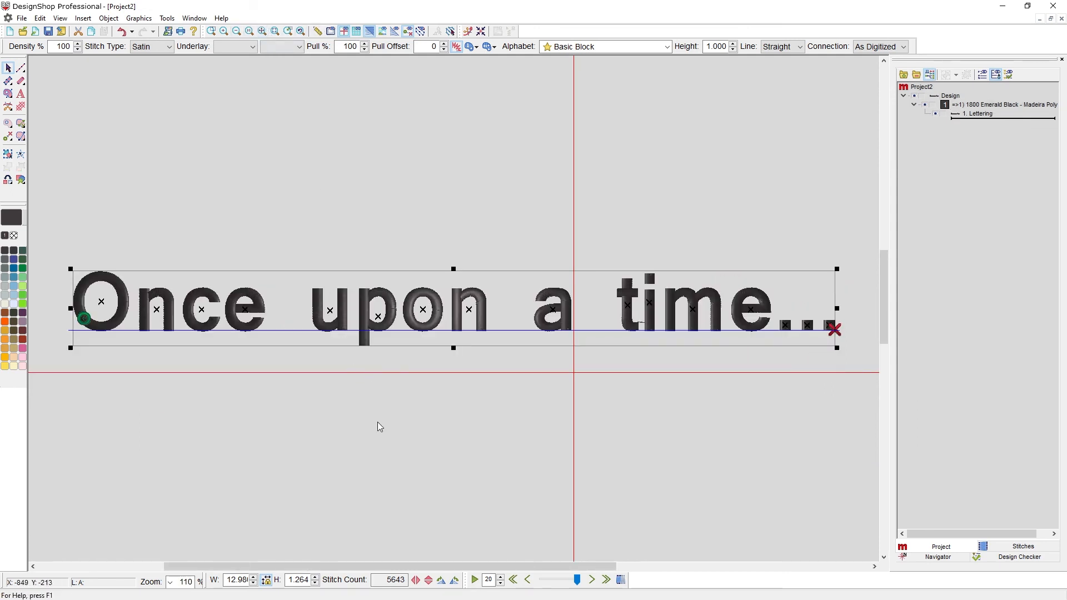
click(582, 309)
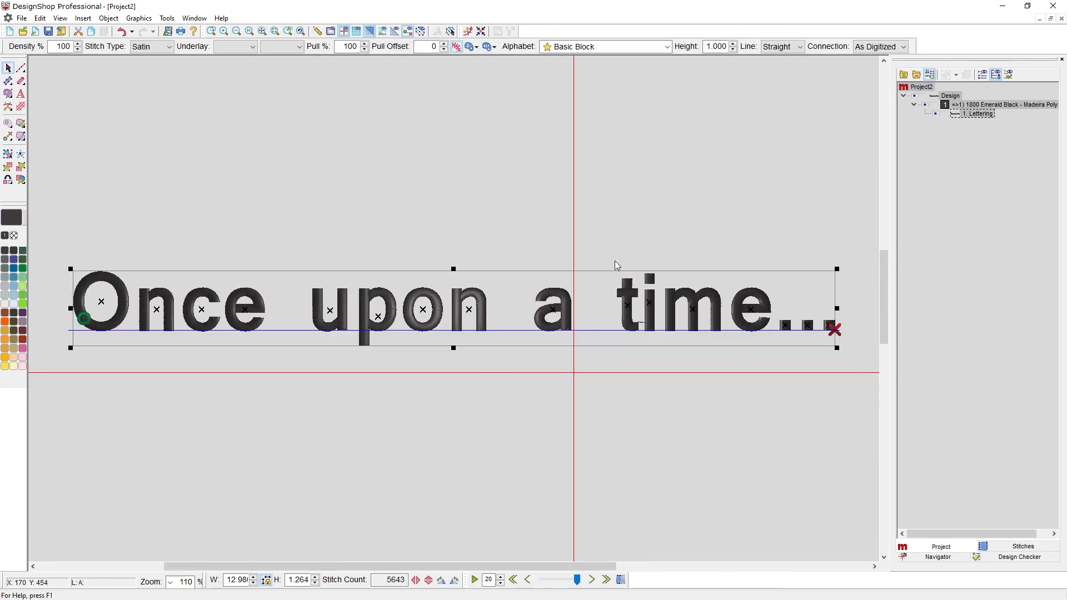
click(667, 47)
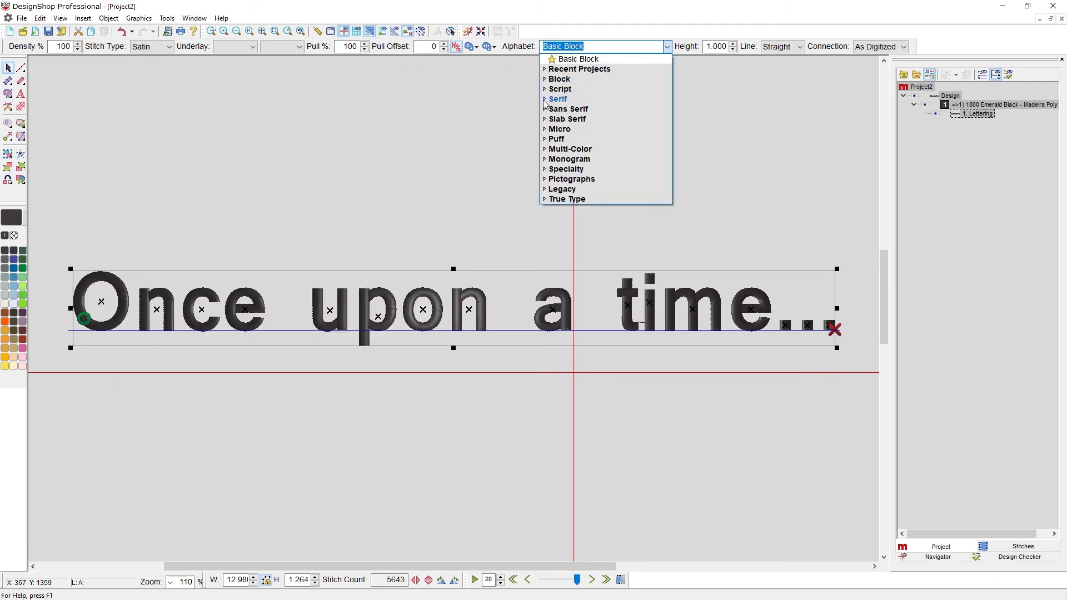
click(545, 100)
scroll(553, 105, down, 1)
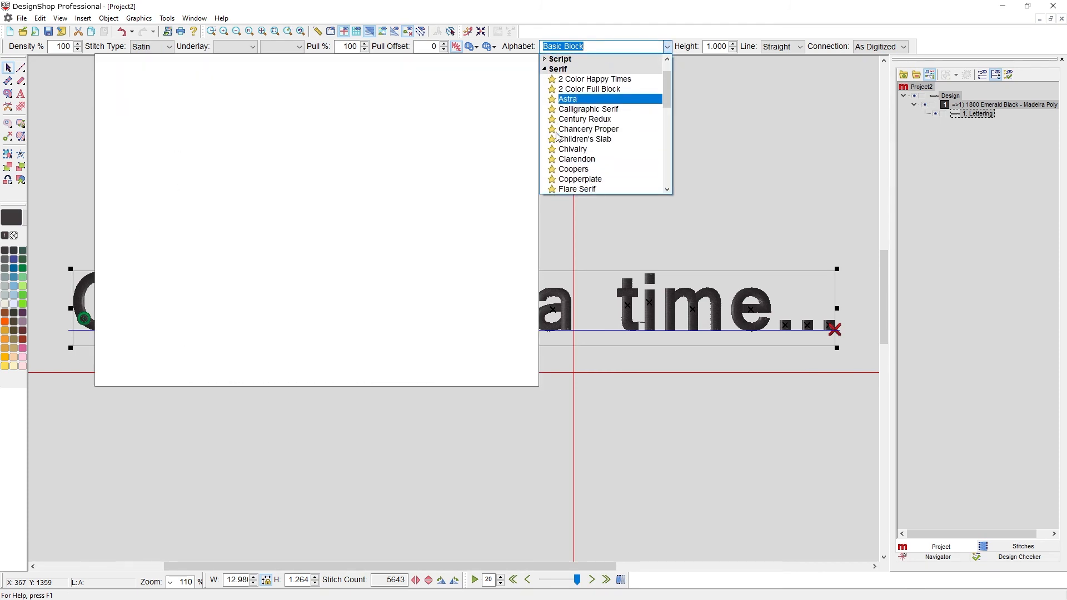
click(552, 119)
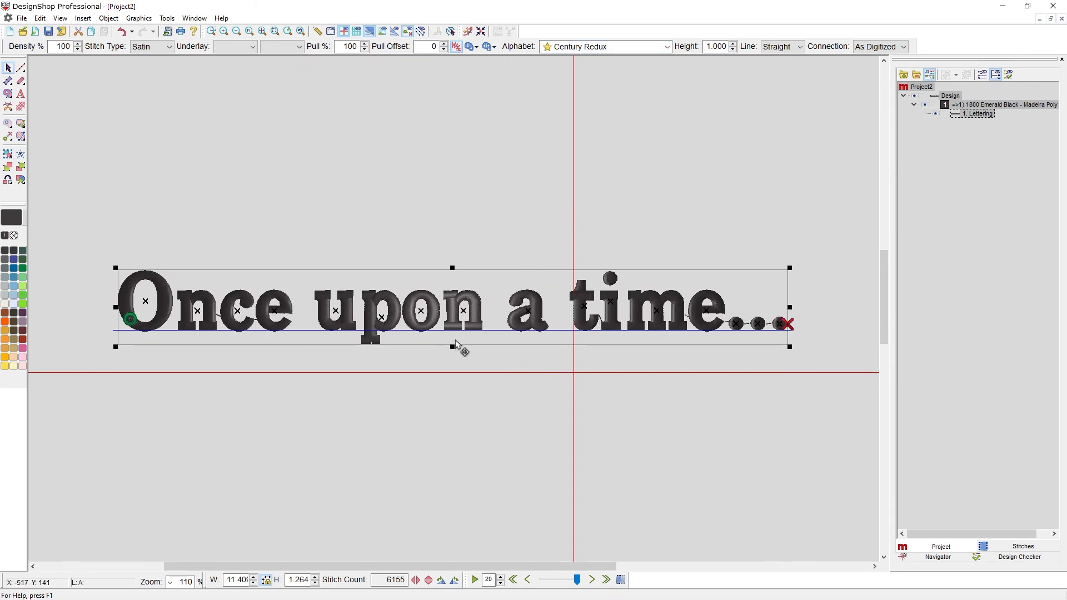
Step: Set the trim lettering option of the "Once upon a time..." text to Trim Between Letters
double_click(300, 288)
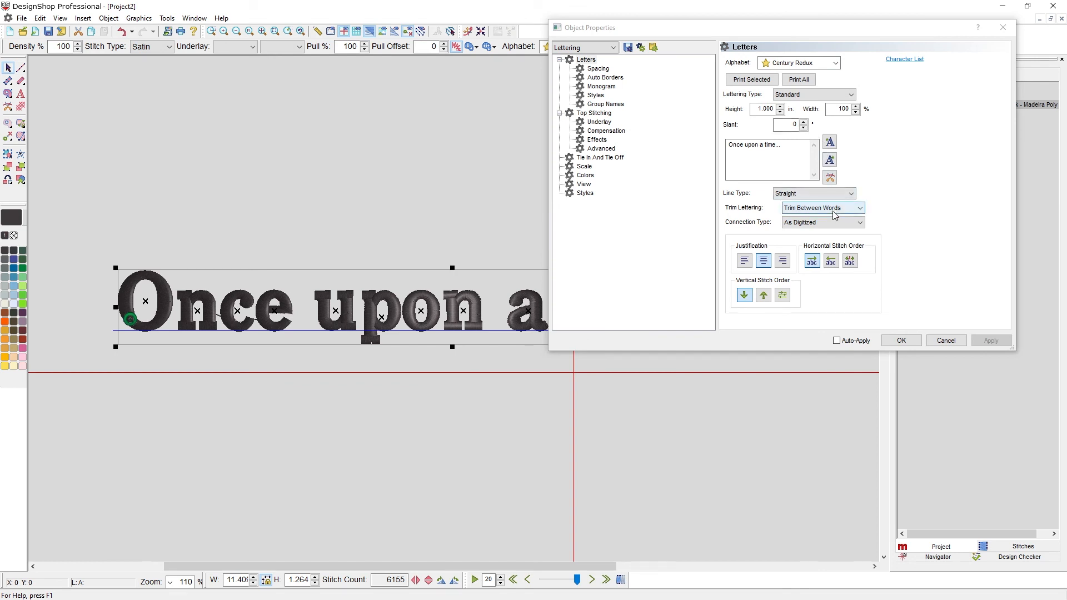
click(835, 215)
click(817, 225)
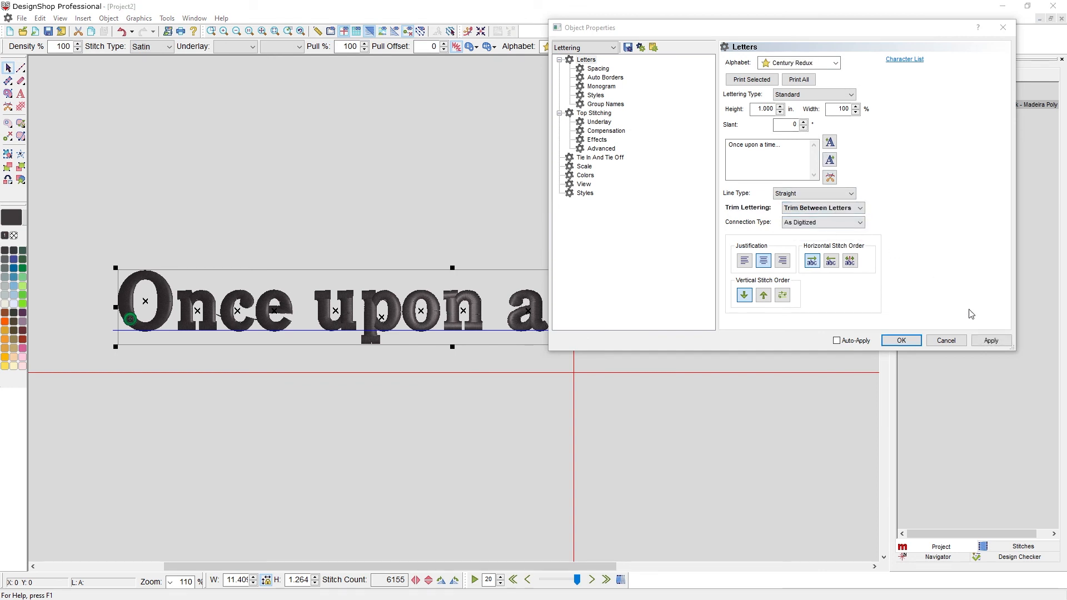
click(986, 341)
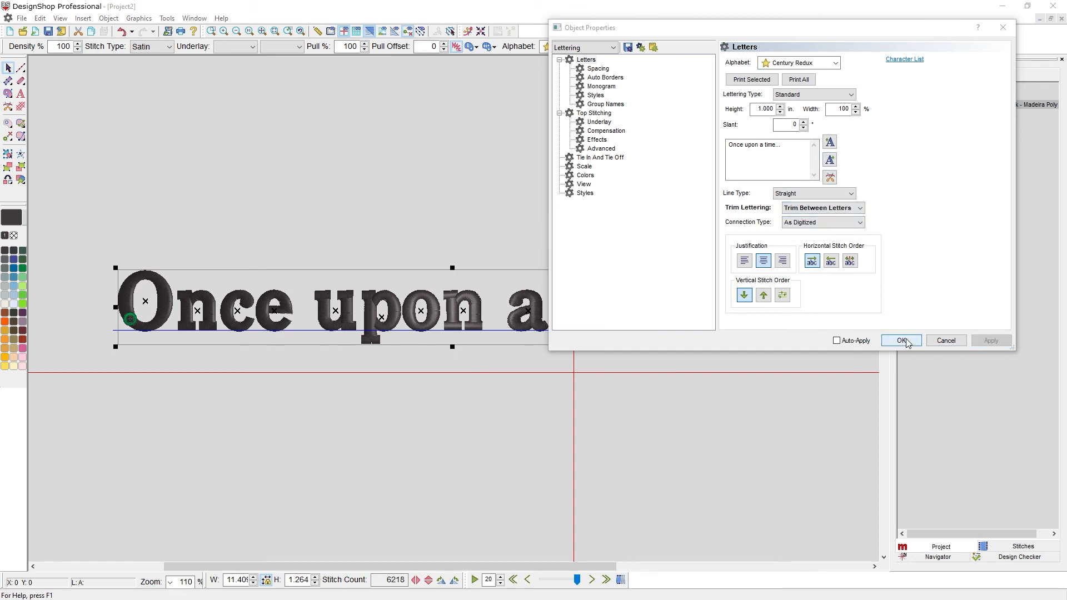
click(902, 341)
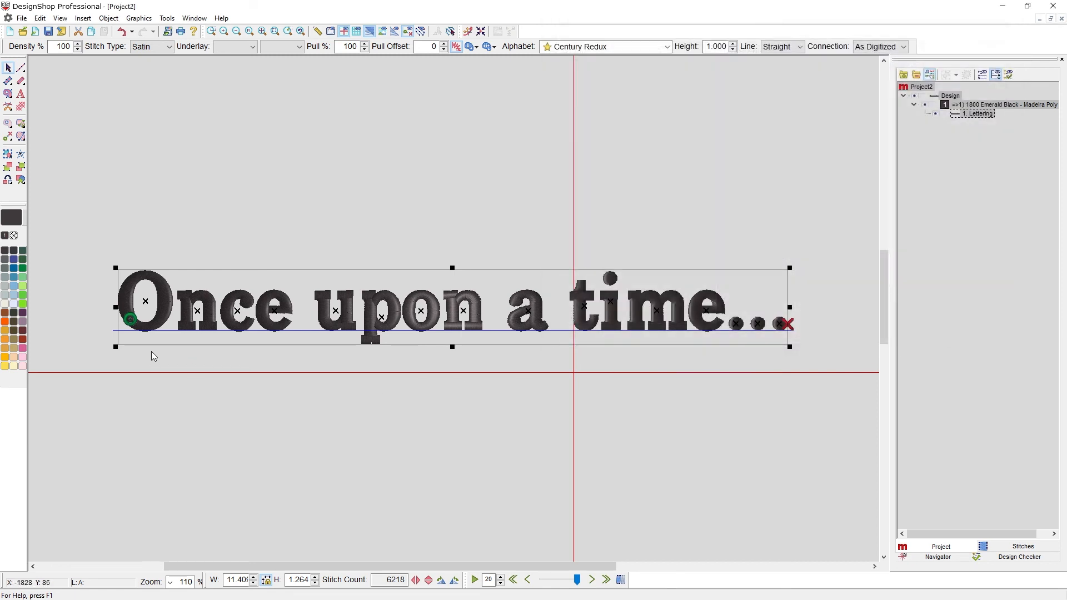
Step: Enlarge only the initial O to a height of about 1.73 in and change its alphabet to Olde English
click(146, 305)
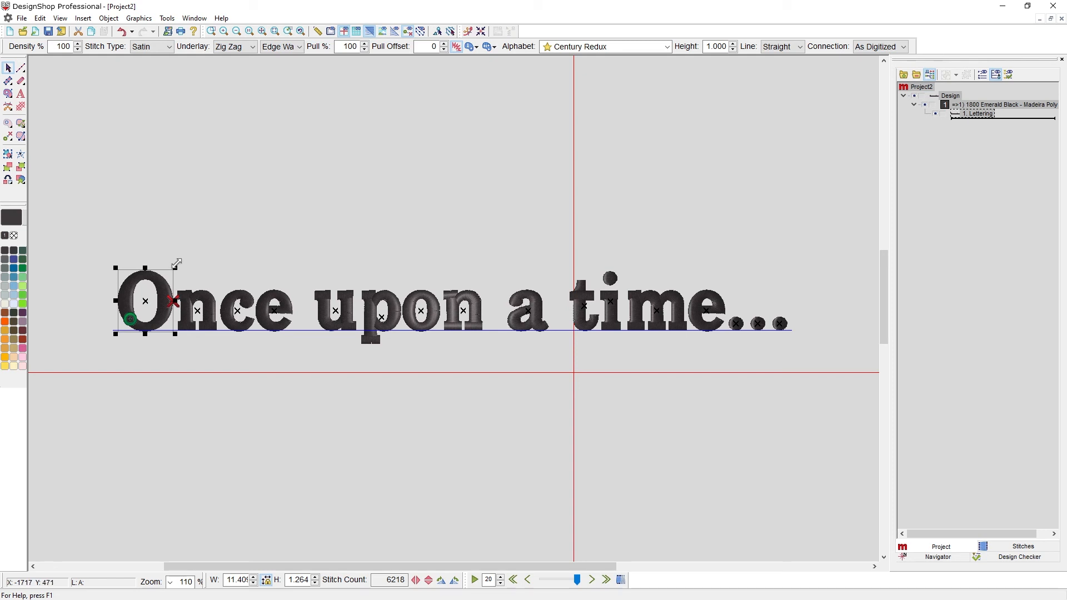
drag(176, 263, 227, 219)
click(588, 48)
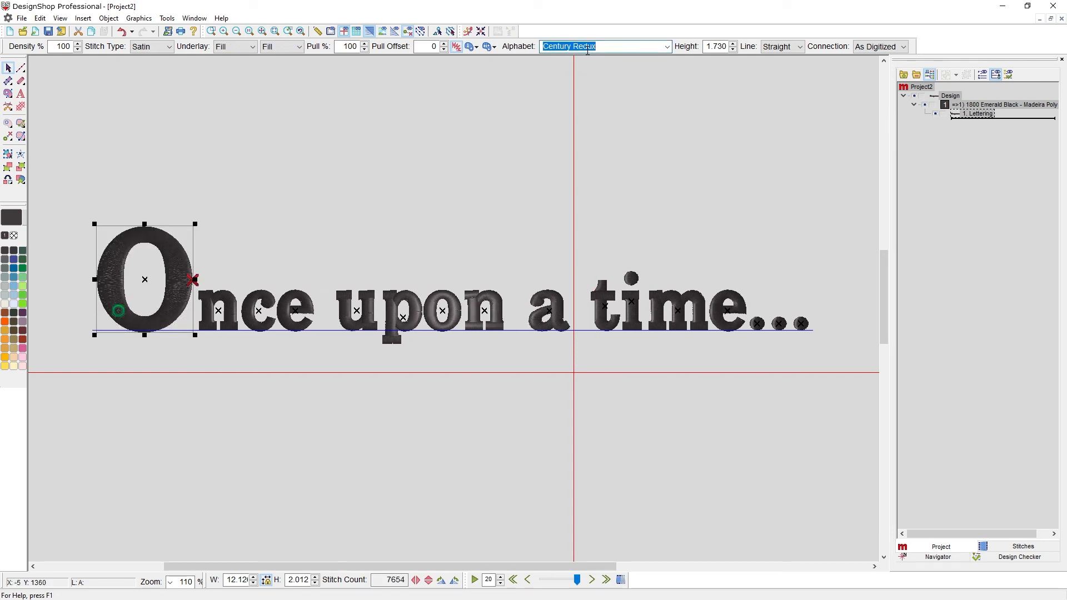
text(old)
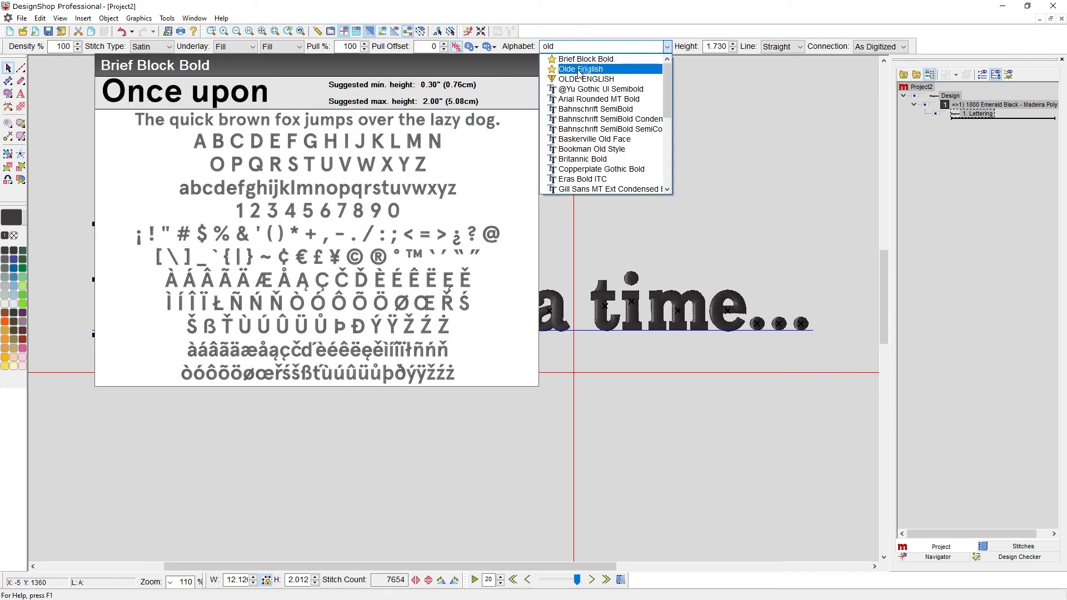
click(582, 70)
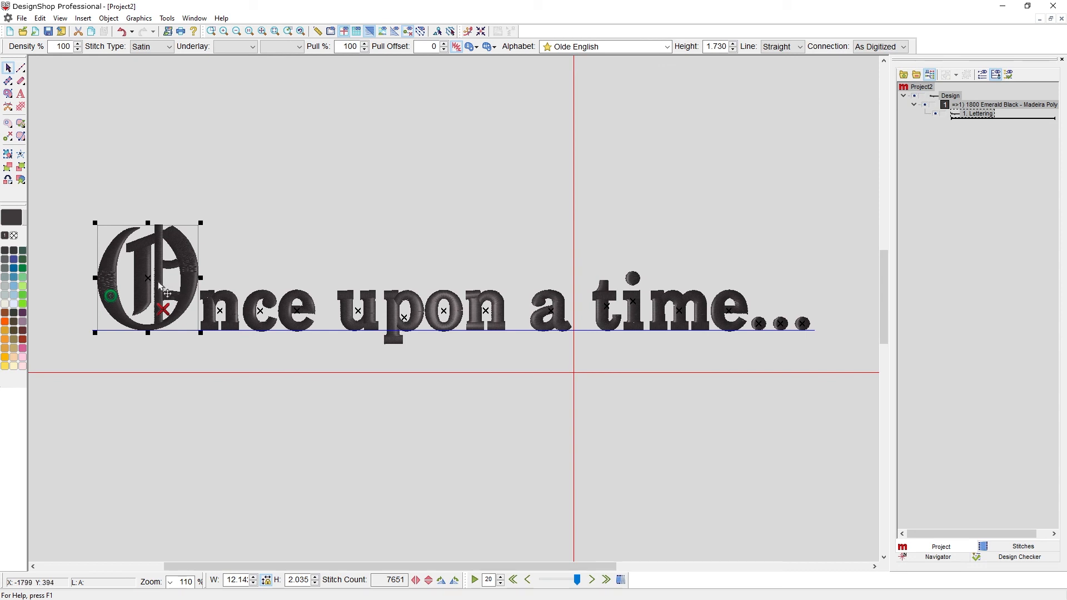
Step: Lower the initial O below the baseline so it is roughly centred vertically on the lowercase letters, and deselect the lettering
drag(155, 285, 149, 315)
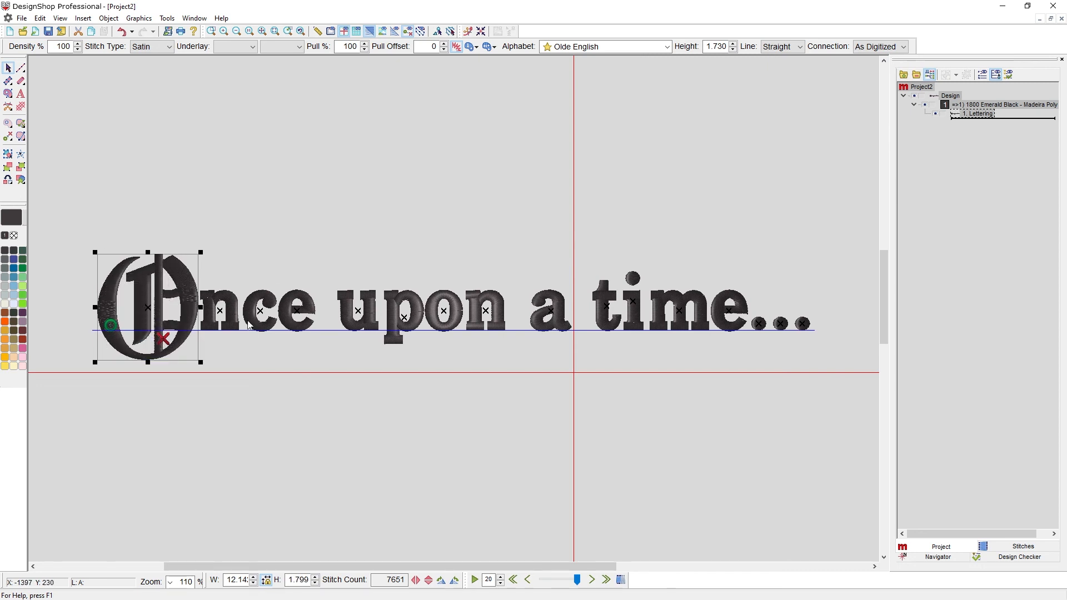
click(263, 406)
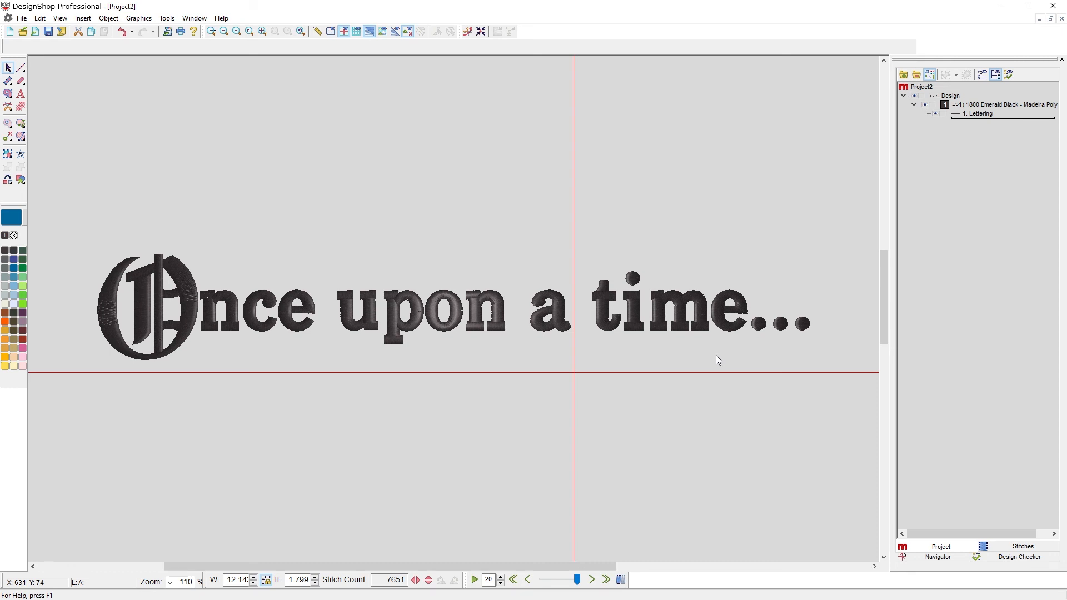
click(284, 322)
scroll(283, 320, up, 4)
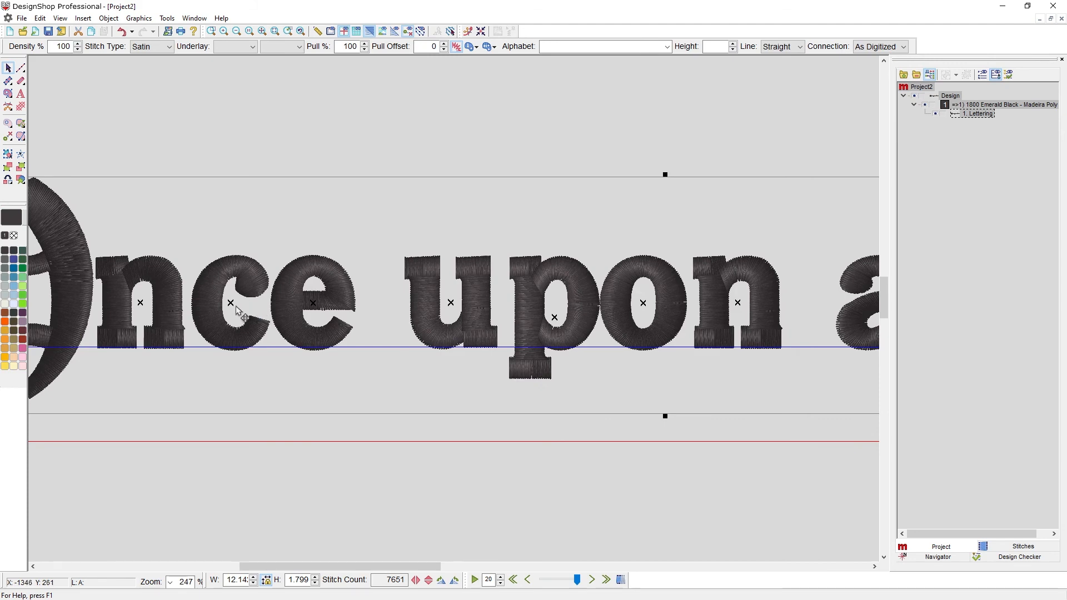
click(235, 306)
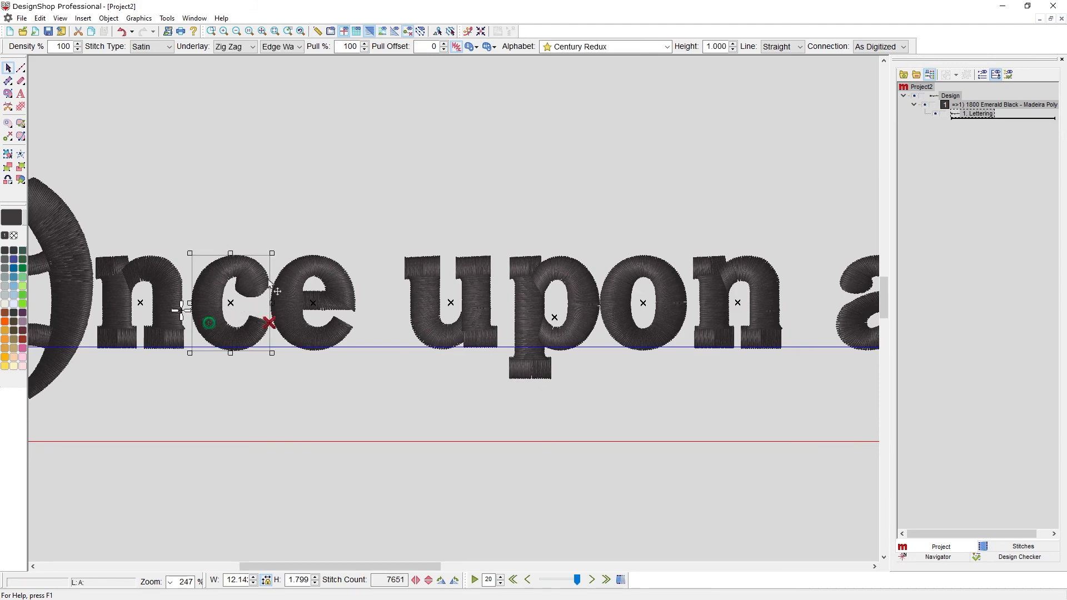
ctrl+click(314, 309)
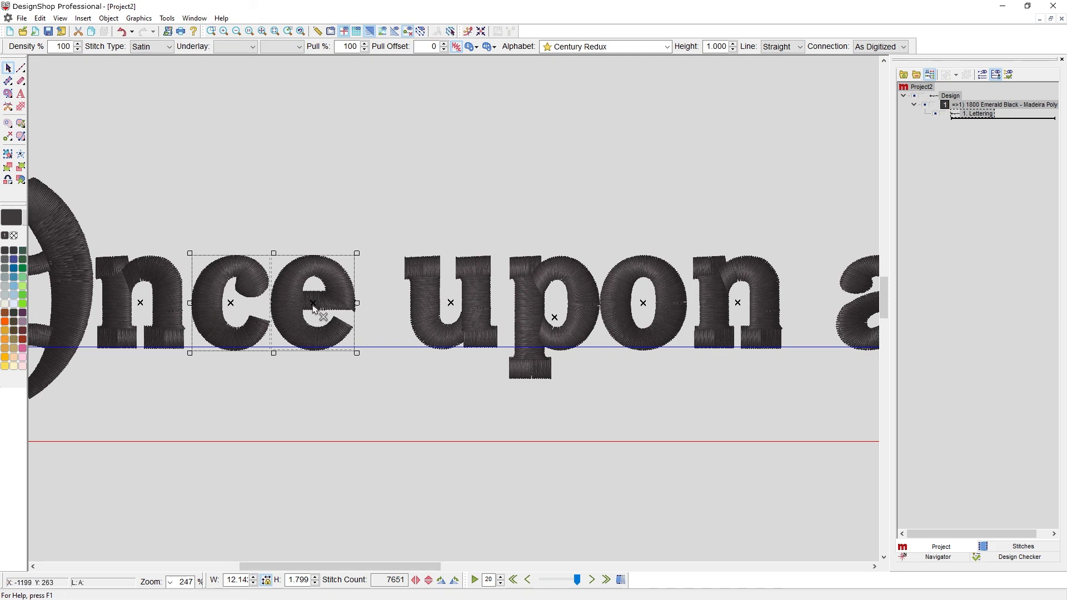
click(314, 309)
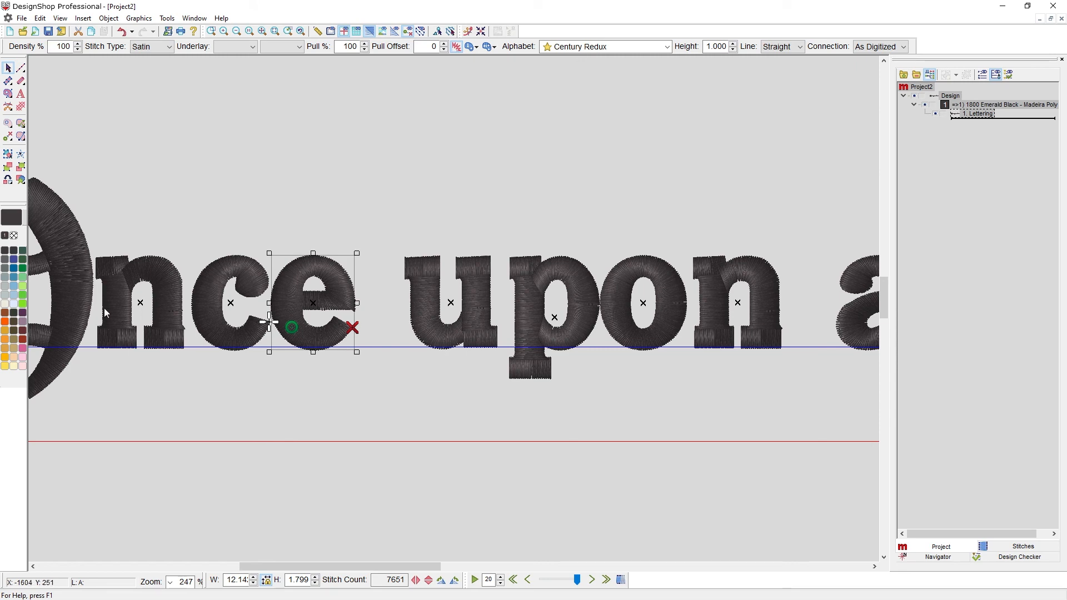
Step: Shift the letters n, c and e together slightly away from the initial O along the baseline, and deselect the lettering
scroll(188, 362, left, 3)
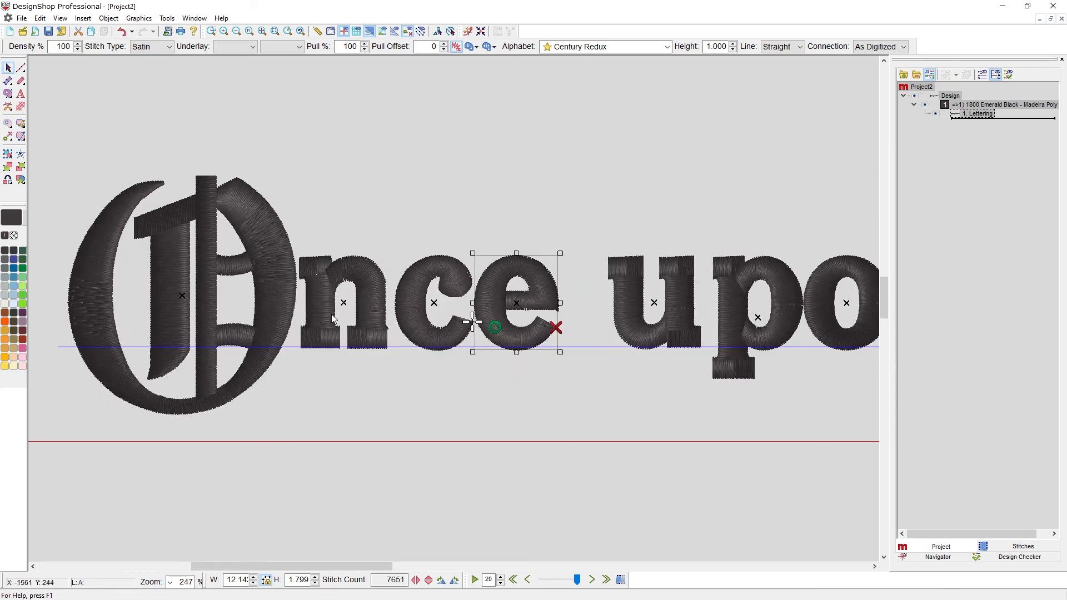
click(349, 309)
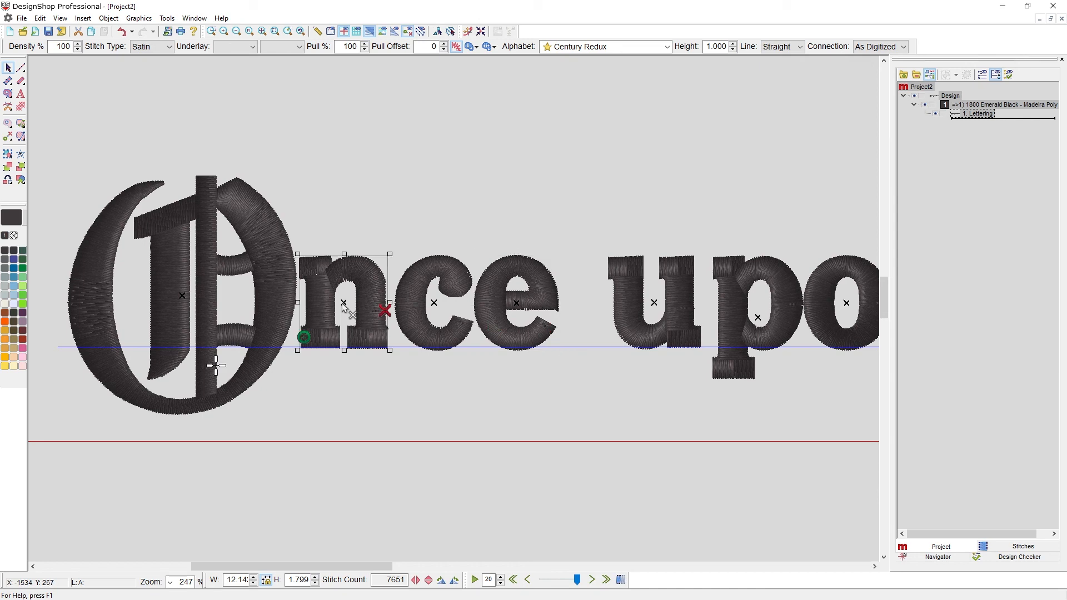
ctrl+click(437, 311)
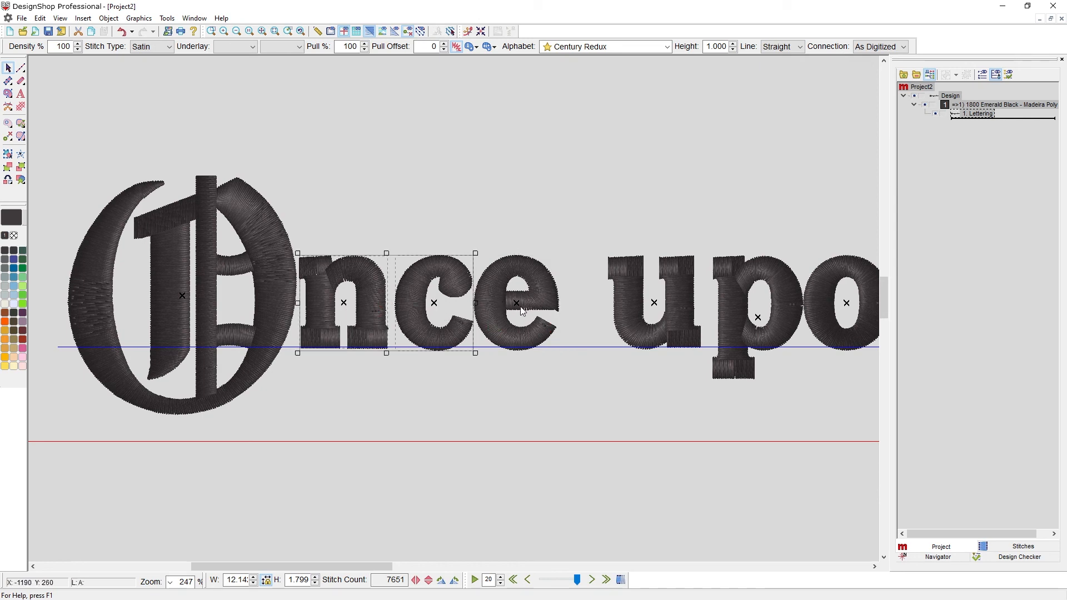
ctrl+click(522, 312)
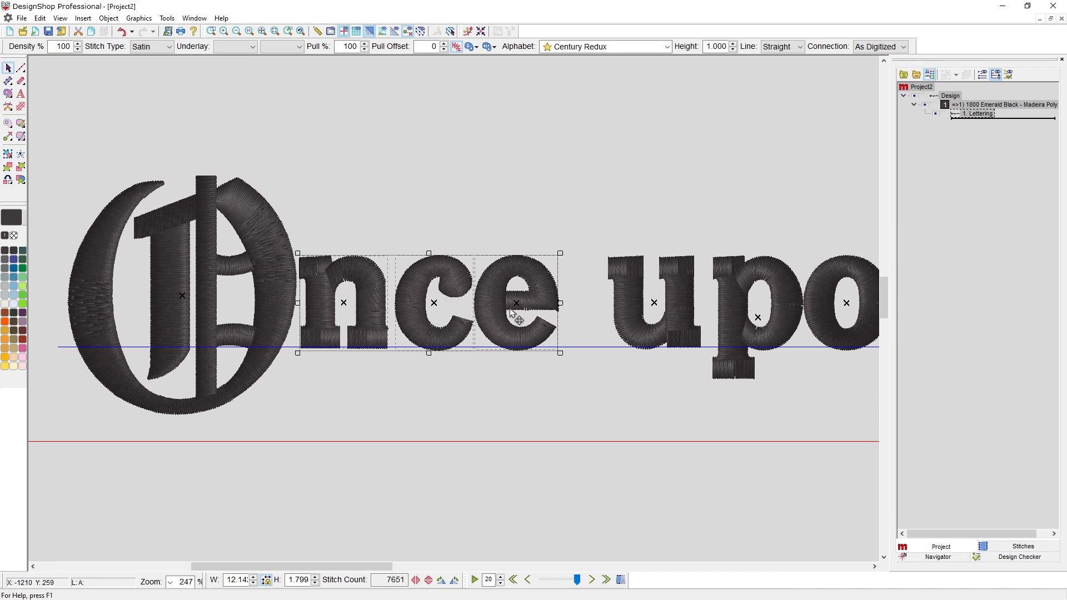
drag(476, 326, 480, 348)
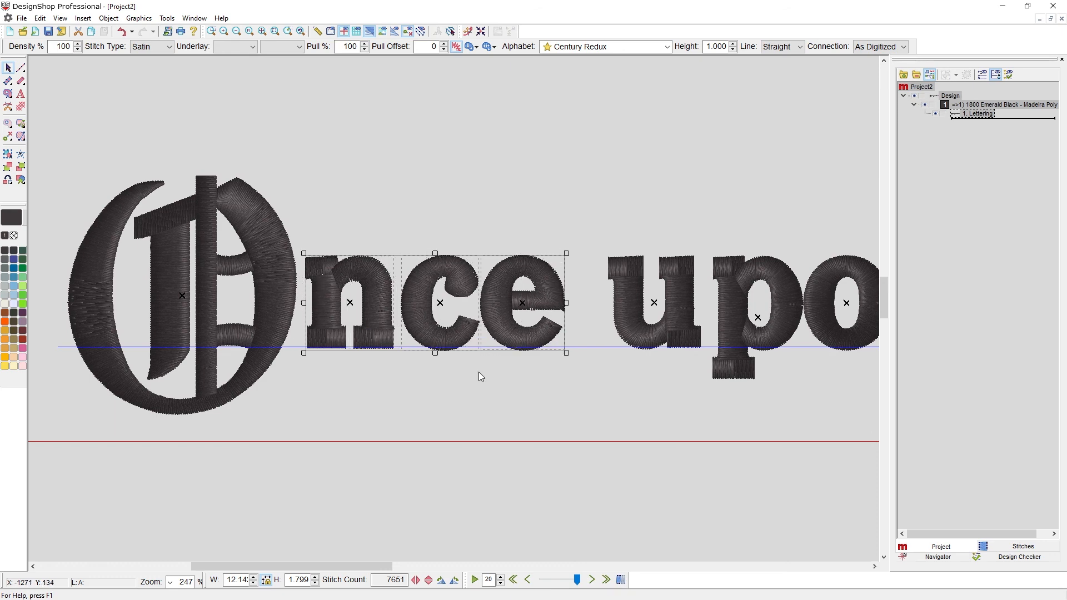
scroll(478, 372, down, 3)
key(Escape)
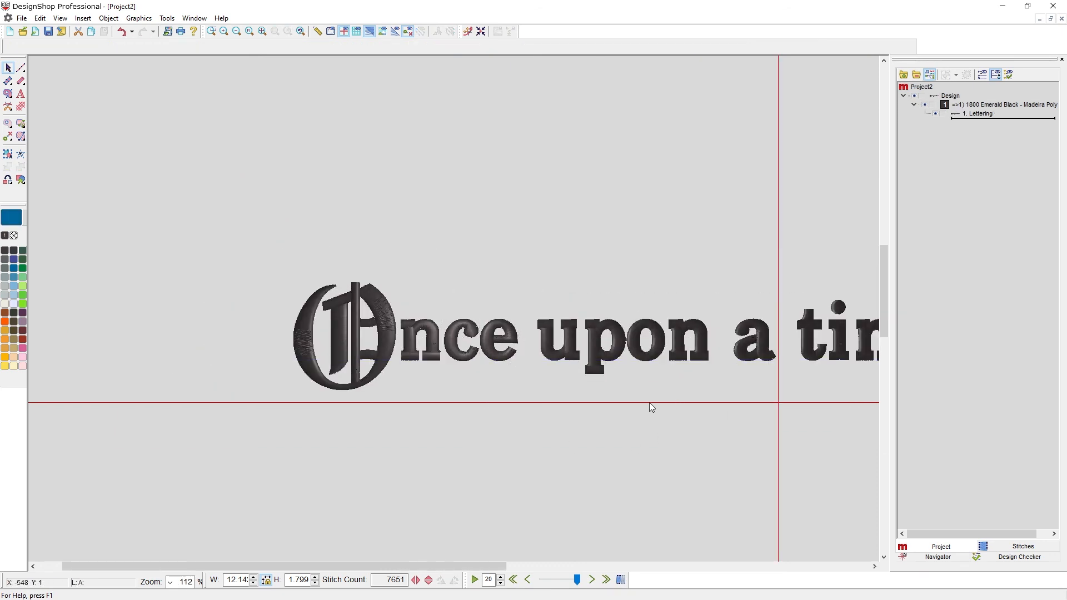
scroll(649, 403, right, 3)
scroll(612, 402, right, 3)
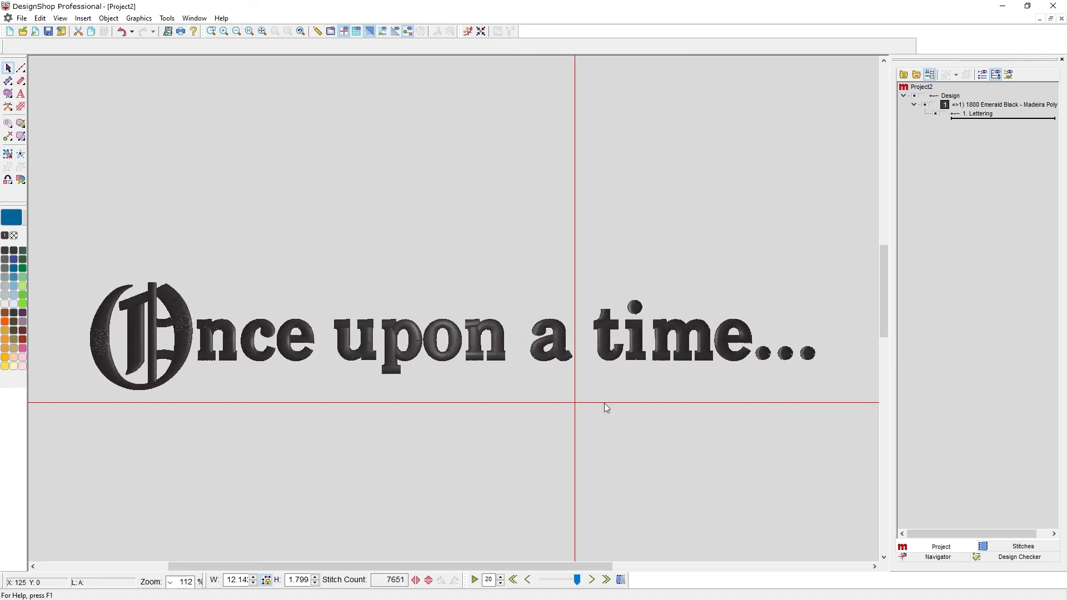